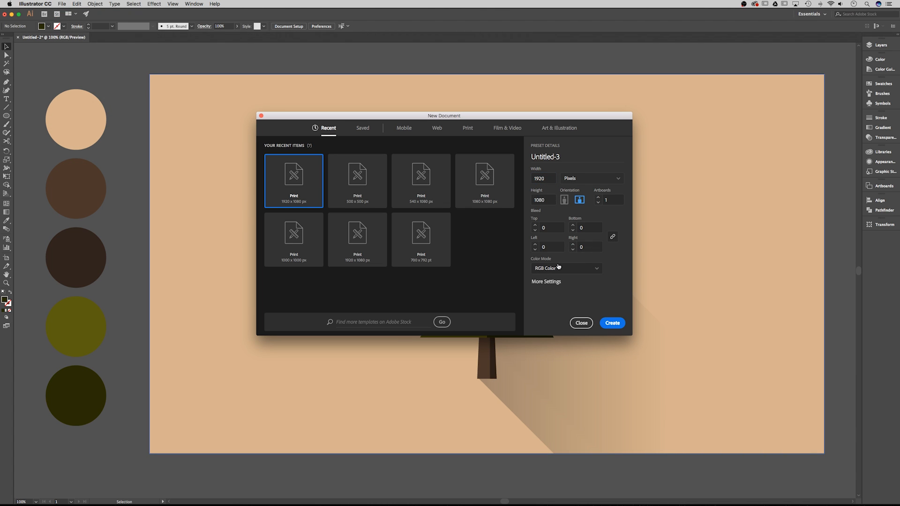
- Create a 1920 × 1080 px RGB document and paste in the five colour circles copied from the finished tree document
left_click(612, 323)
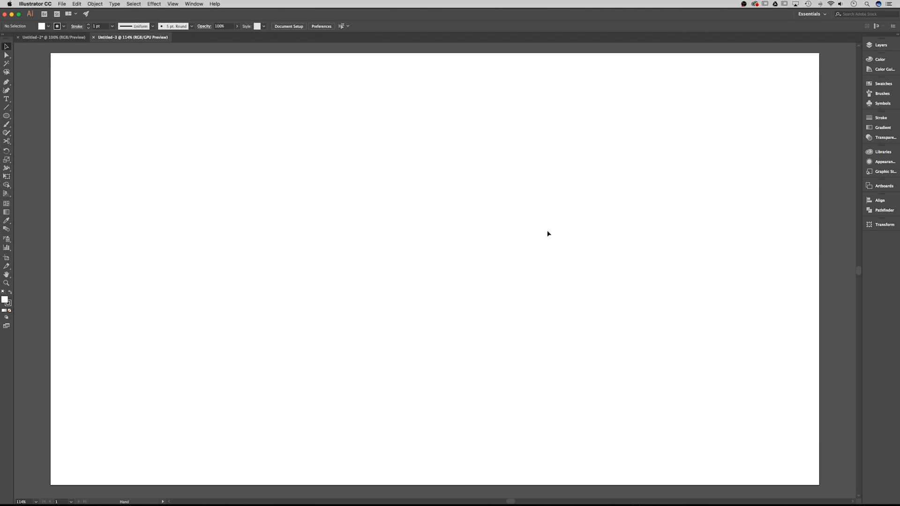
left_click(54, 37)
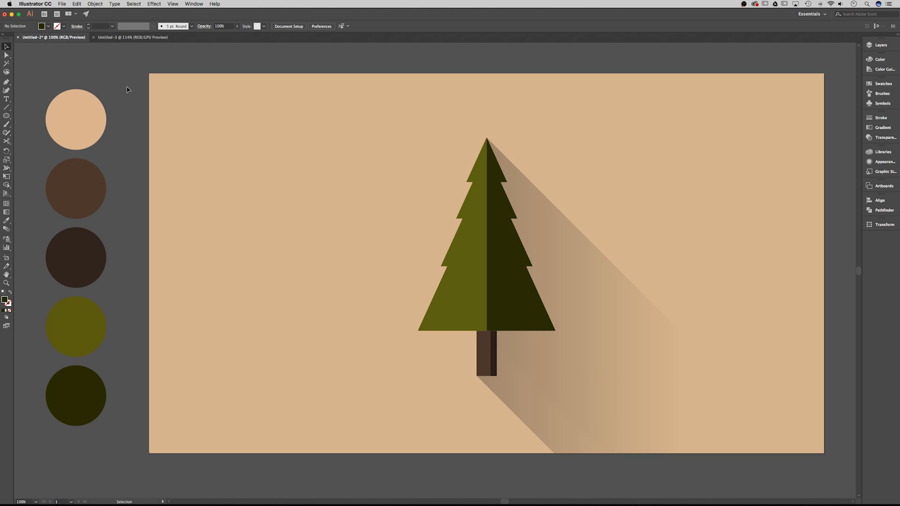
left_click_drag(128, 87, 52, 410)
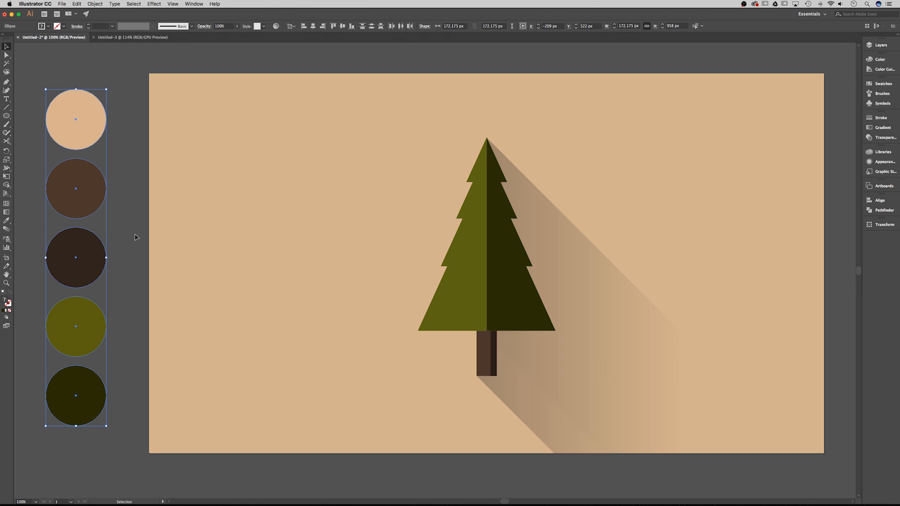
key("super+c")
left_click(133, 37)
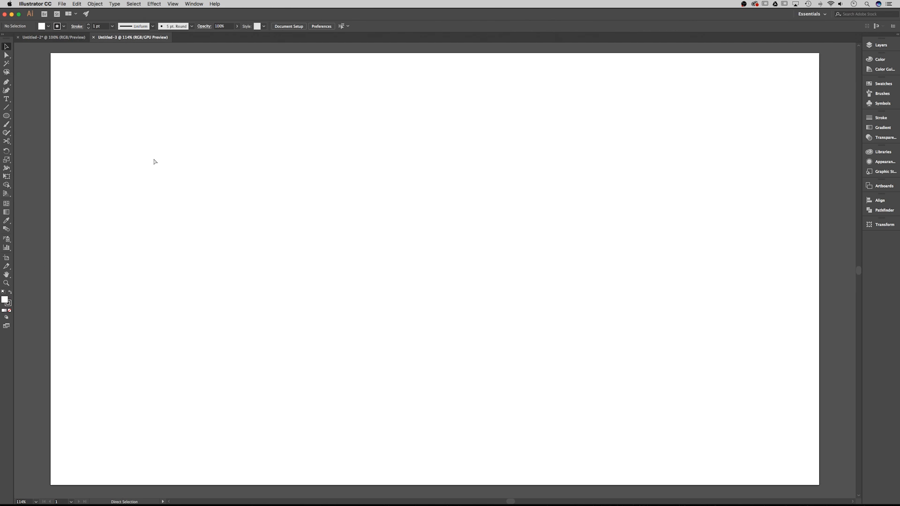
key("super+v")
- Move the five pasted colour circles off the artboard, placing them in a column just beyond its left edge
key("super+minus")
left_click_drag(384, 219, 461, 219)
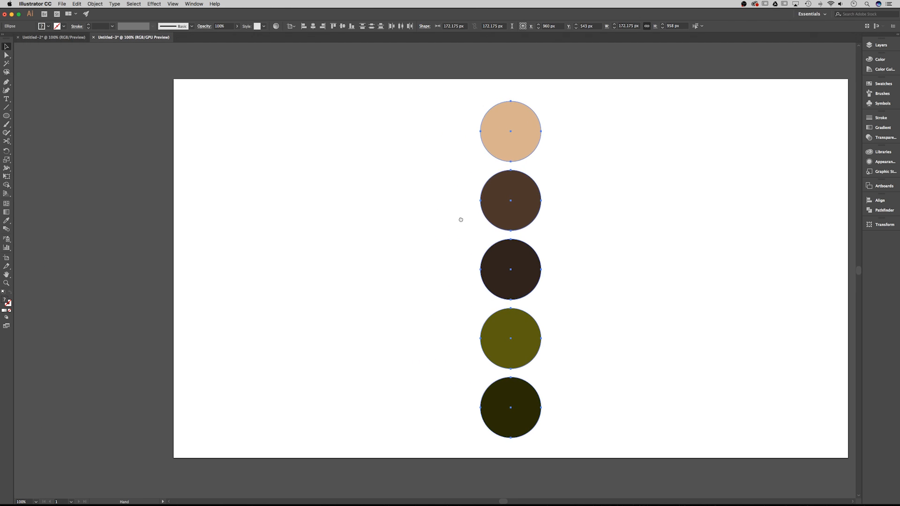
left_click_drag(520, 130, 144, 160)
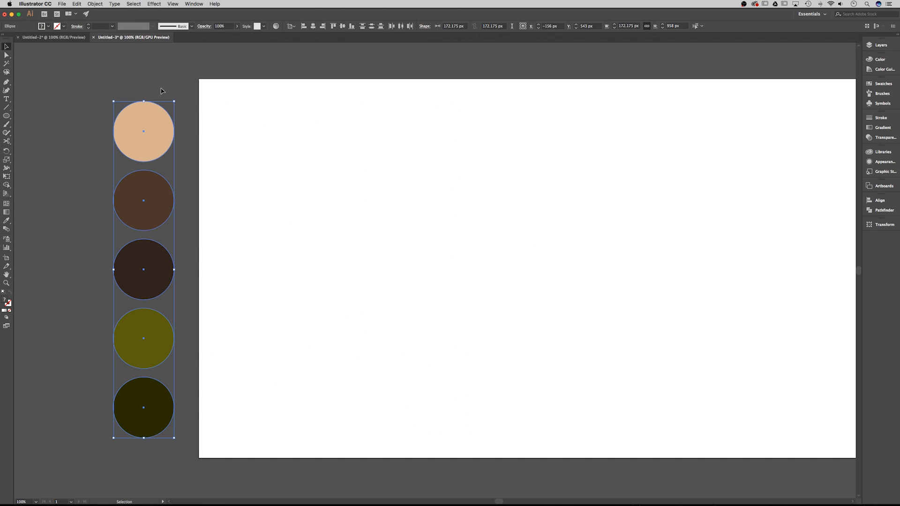
- Save the colours of the selected circles as a new swatch colour group named Forest, then deselect them
left_click(49, 26)
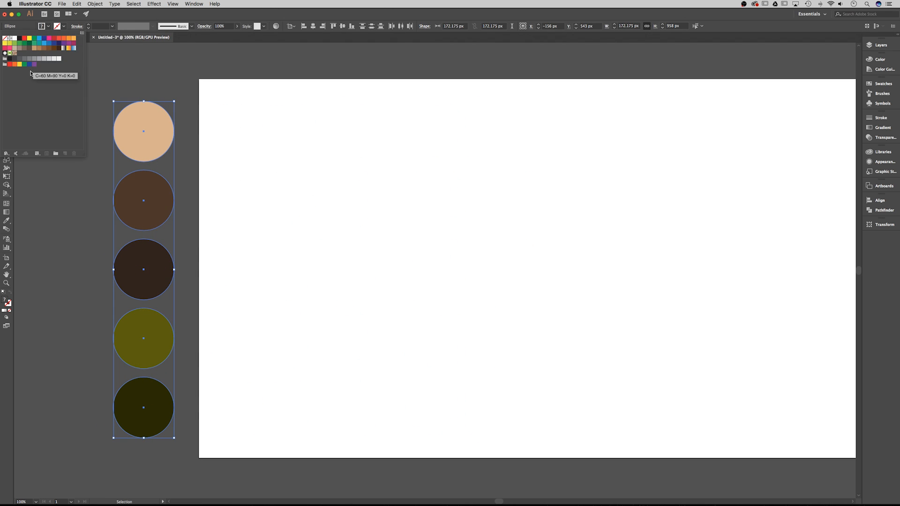
left_click(56, 154)
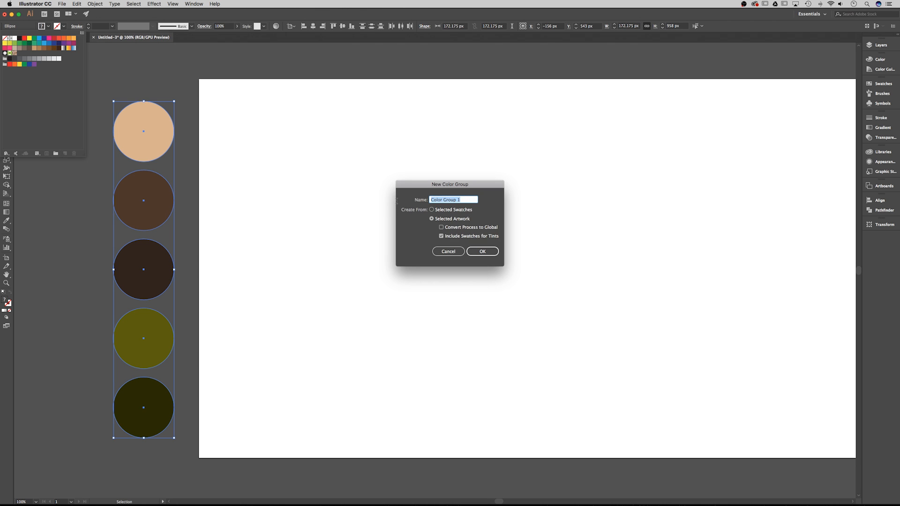
type("Forest")
key("Return")
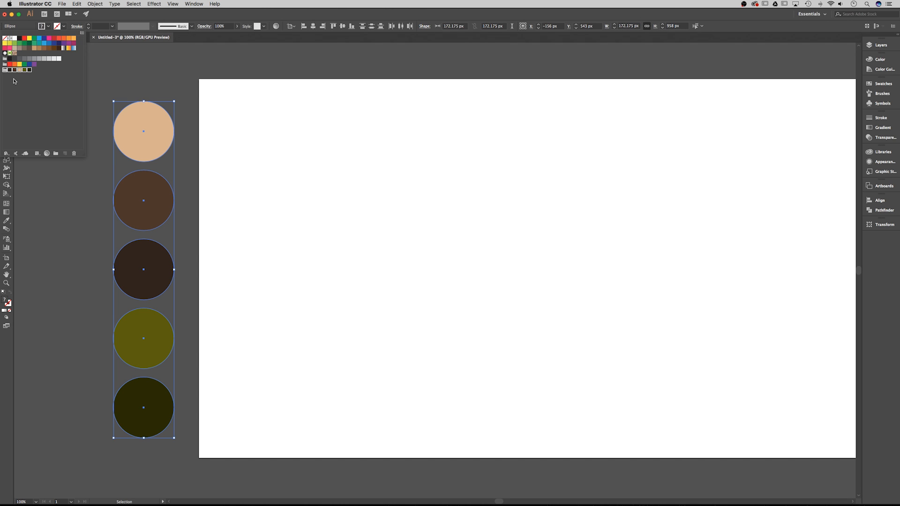
left_click(217, 85)
left_click(218, 85)
- Create a 1920 × 1080 px rectangle over the artboard with the Rectangle tool
left_click_drag(438, 99, 406, 99)
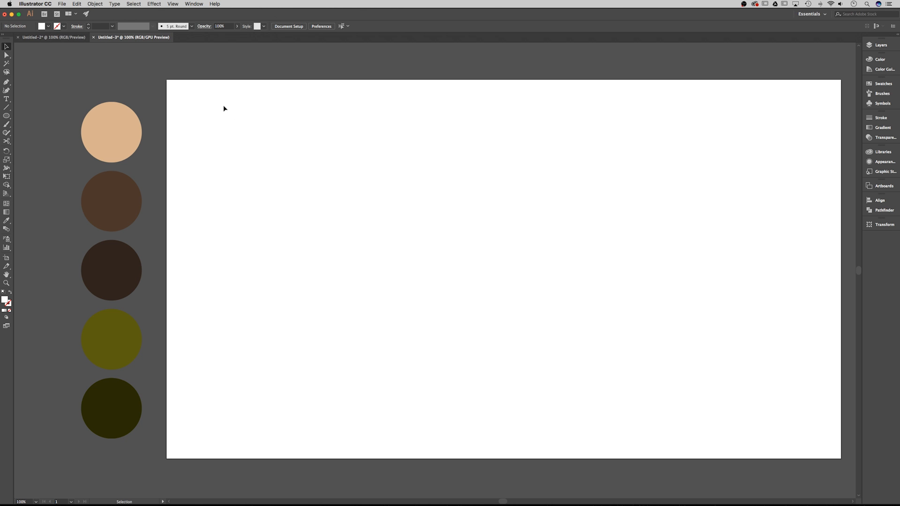
key("m")
left_click_drag(9, 117, 38, 116)
left_click(172, 84)
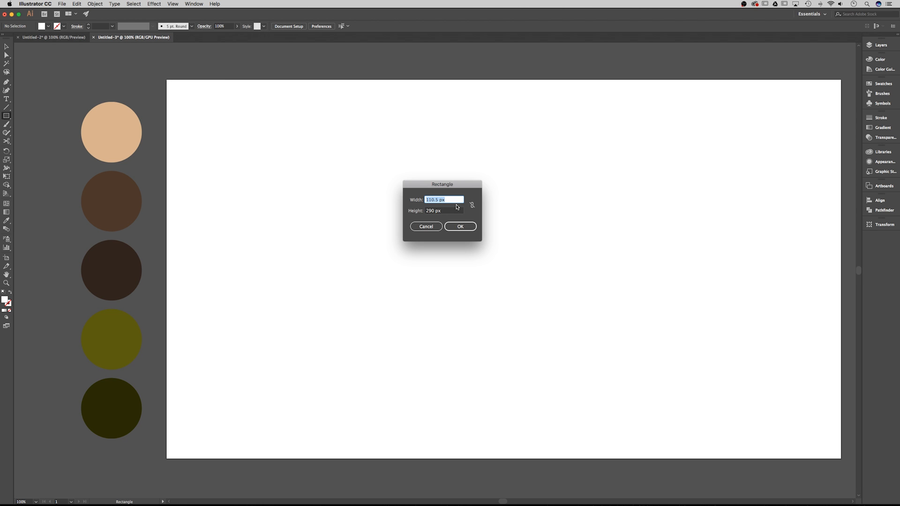
type("1920")
key("Tab")
type("1080")
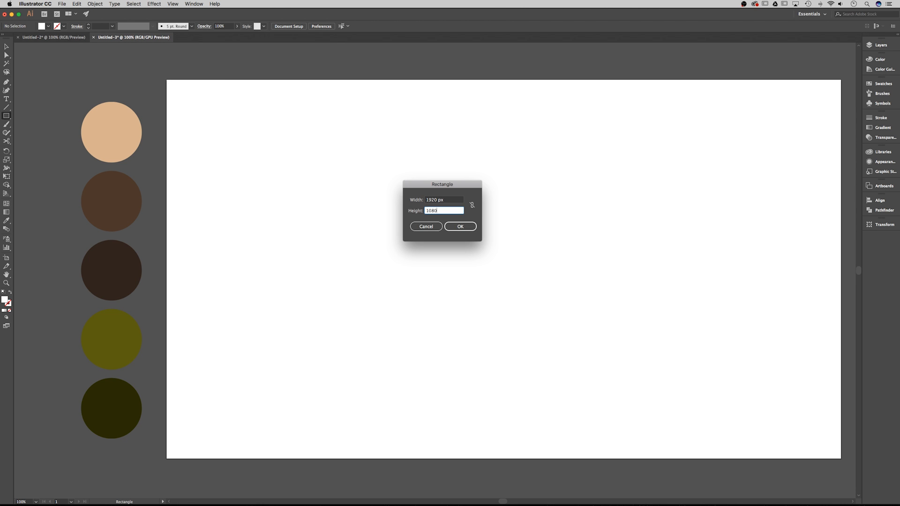
key("Return")
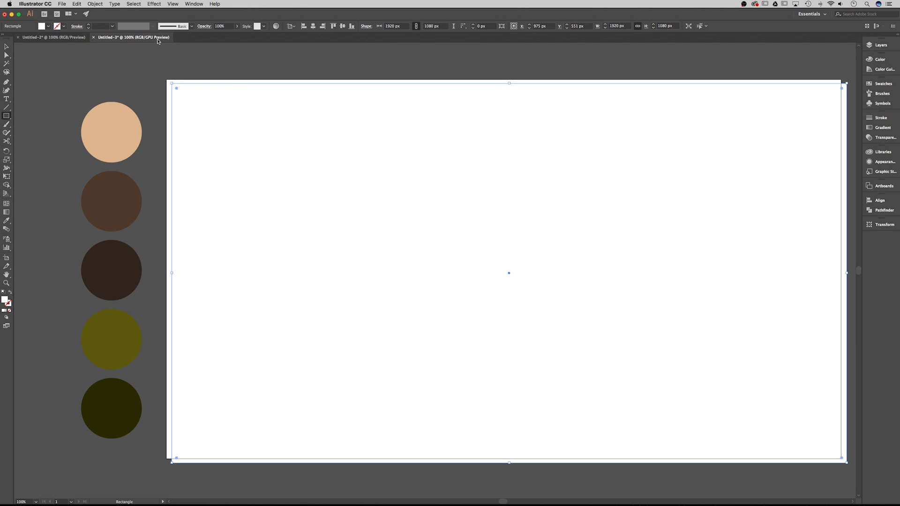
- Fill the large rectangle with the tan swatch from the Forest colour group
left_click(6, 47)
left_click(273, 64)
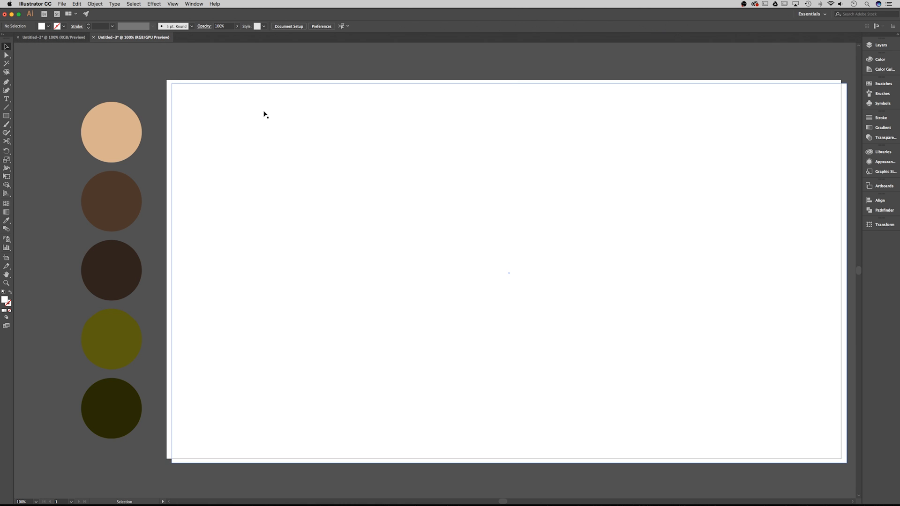
left_click(264, 115)
left_click(48, 27)
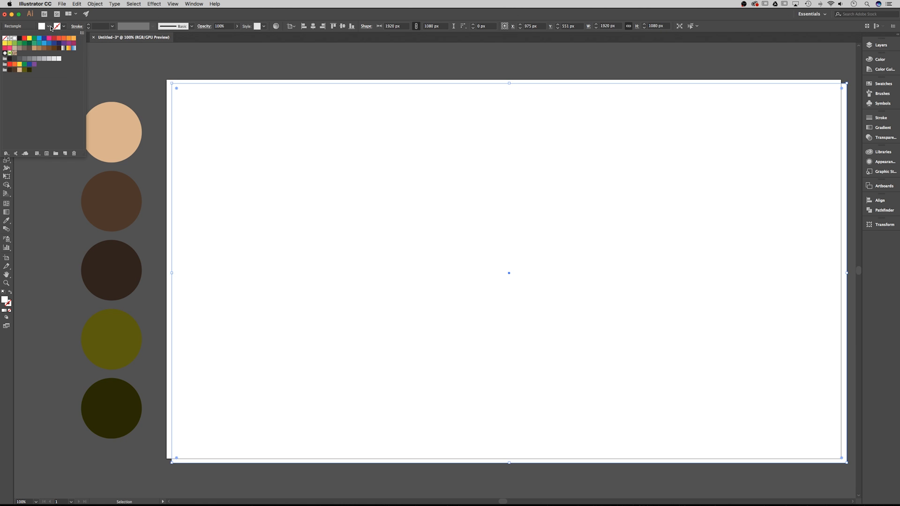
left_click(20, 69)
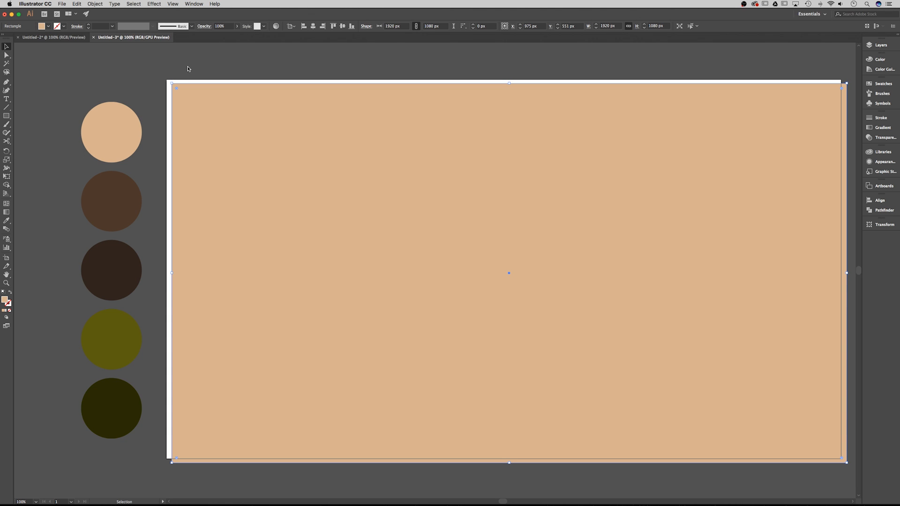
- Align the tan rectangle to the artboard horizontally and vertically so that it covers it exactly
left_click(291, 26)
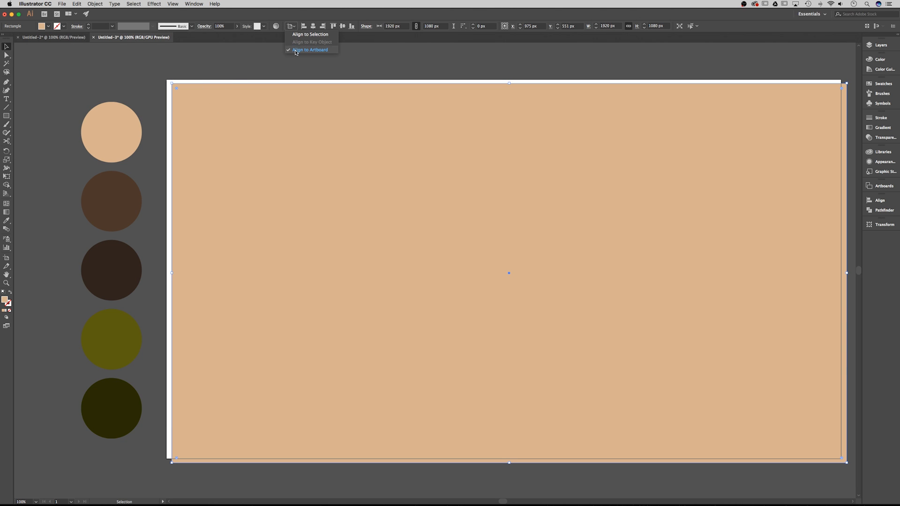
left_click_drag(312, 22, 303, 10)
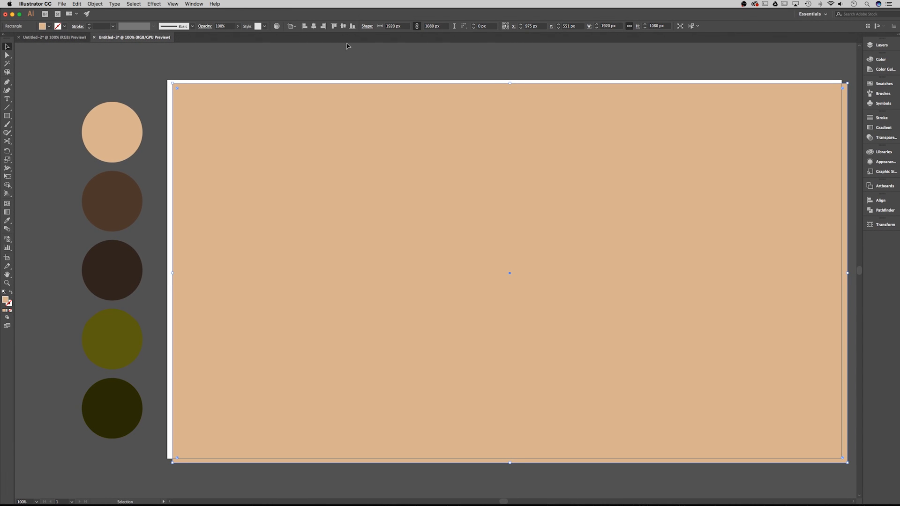
left_click(321, 28)
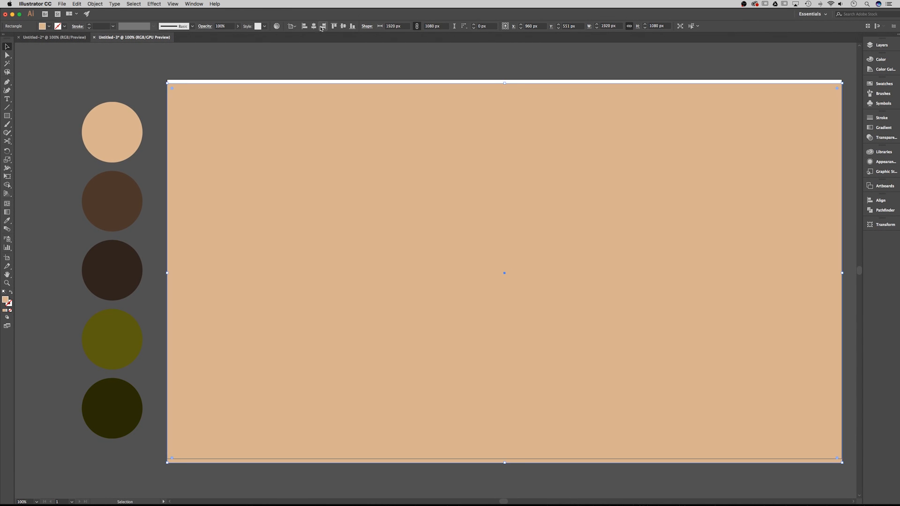
left_click(343, 26)
left_click(546, 62)
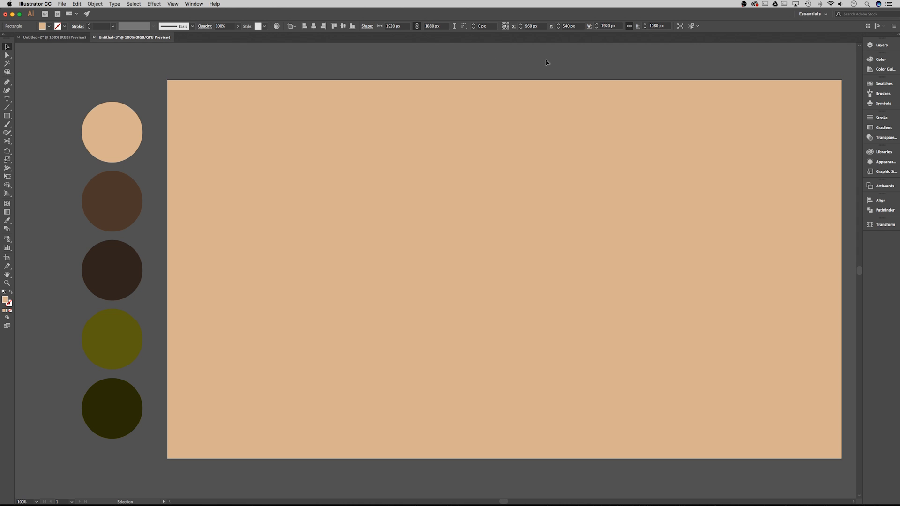
left_click(452, 88)
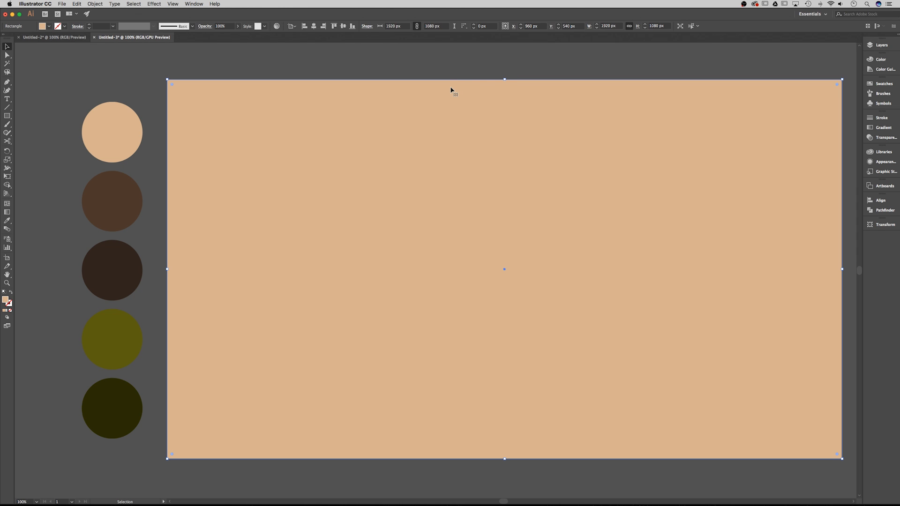
left_click(508, 70)
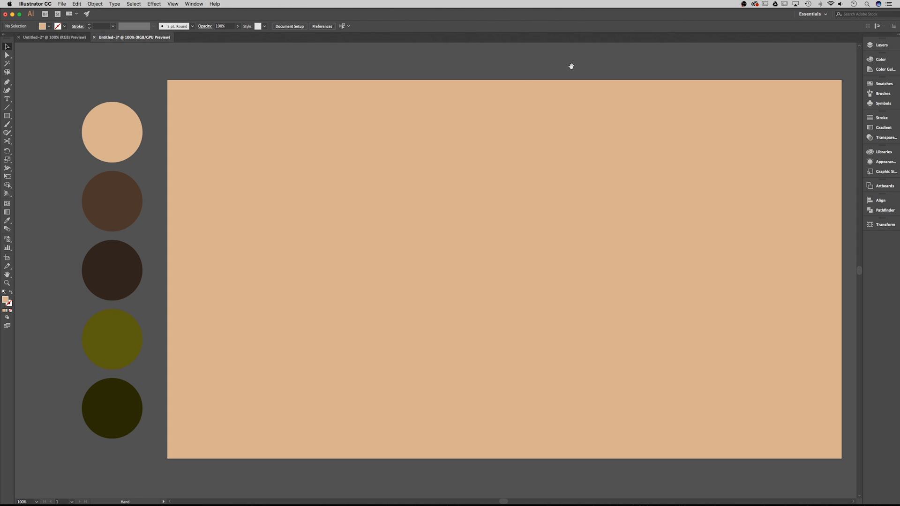
- Draw a three-sided polygon with a 50 px radius on the upper artboard, filled with olive green sampled from the palette circle
left_click_drag(570, 66, 546, 60)
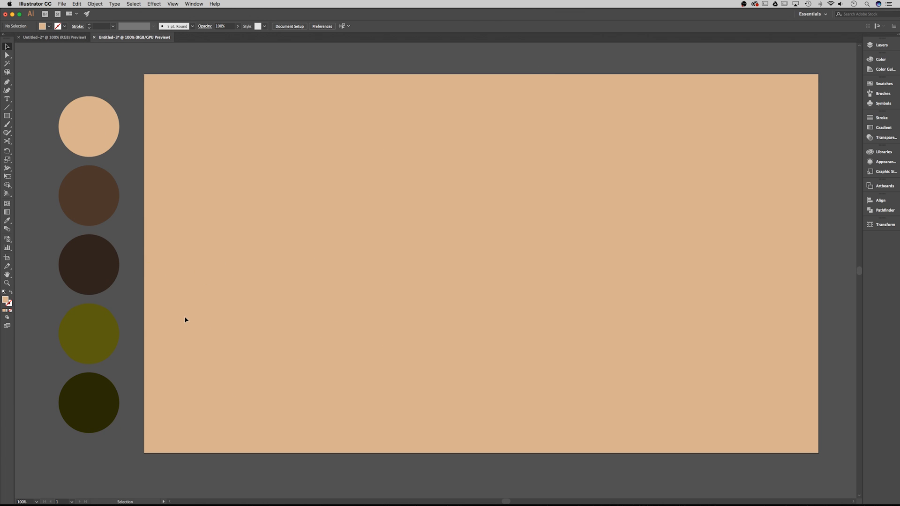
key("i")
left_click(104, 325)
left_click(7, 117)
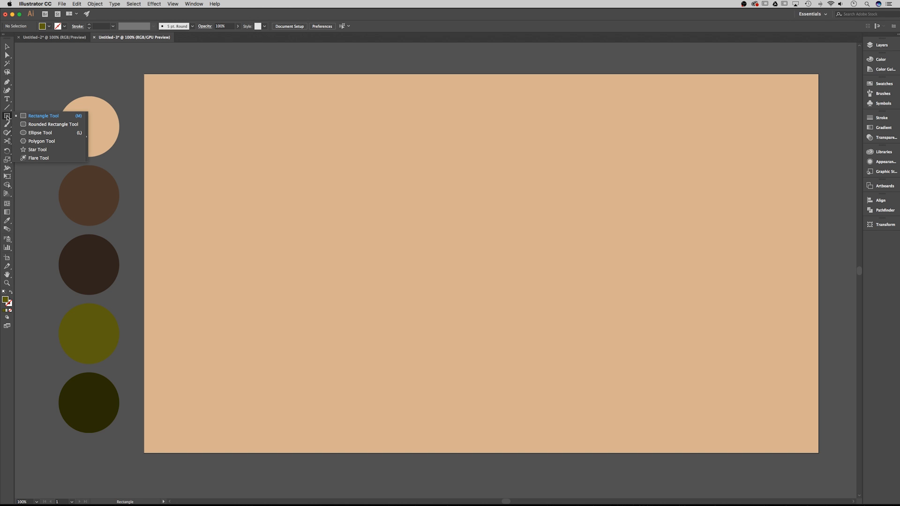
left_click(51, 142)
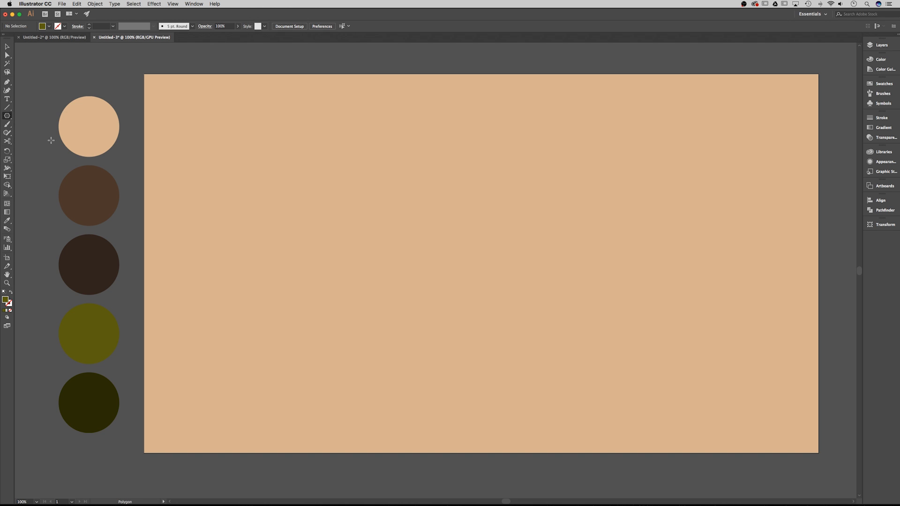
left_click(441, 183)
left_click_drag(445, 196, 443, 182)
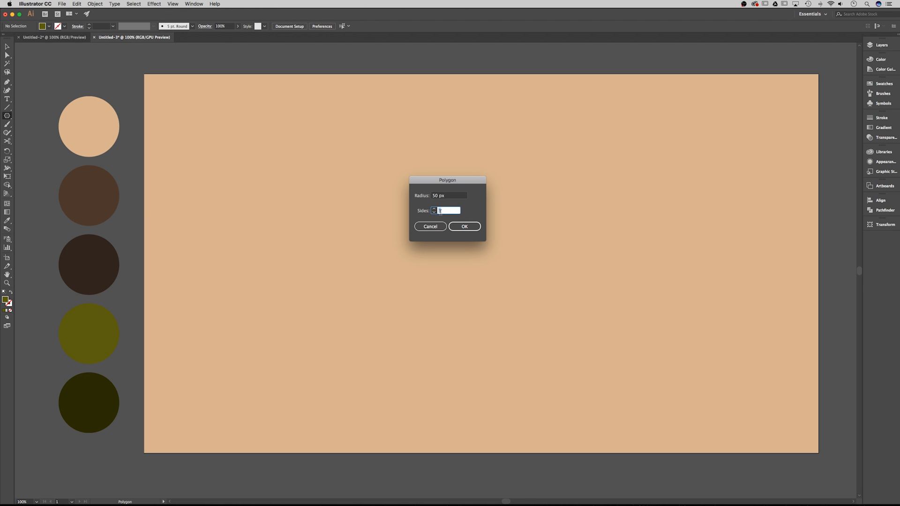
left_click(460, 230)
left_click(471, 227)
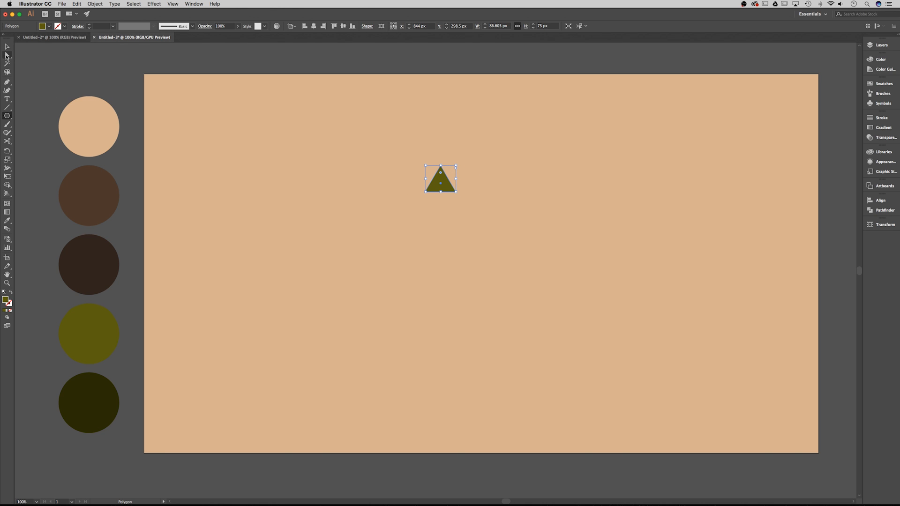
- Raise only the triangle's top anchor point by 20 px to make the triangle taller
left_click(6, 55)
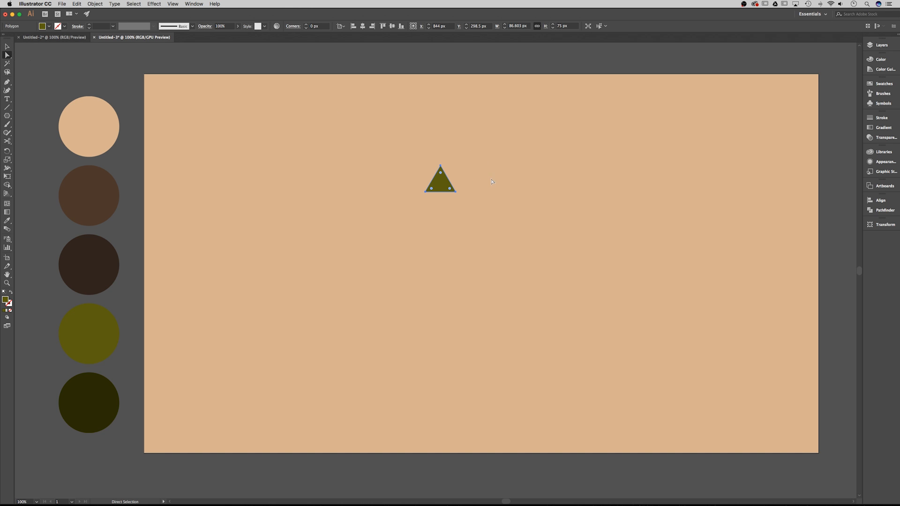
left_click(470, 169)
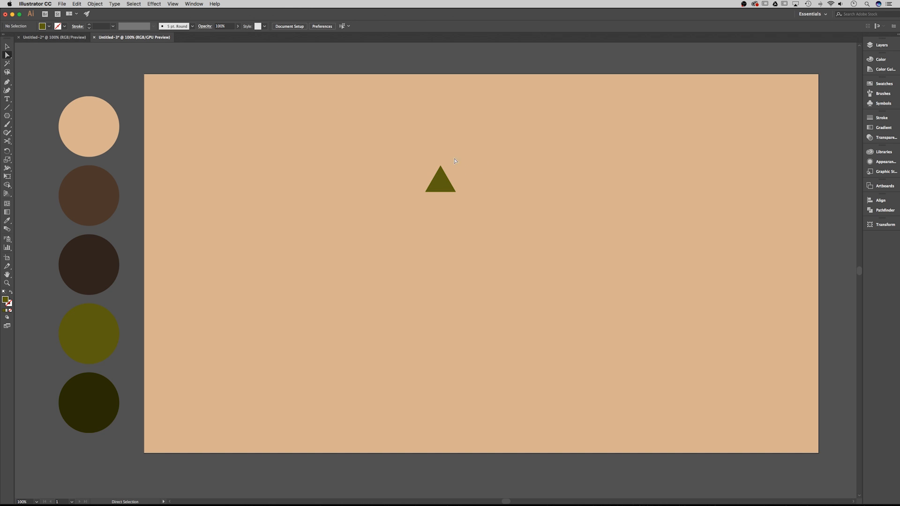
left_click_drag(432, 170, 430, 174)
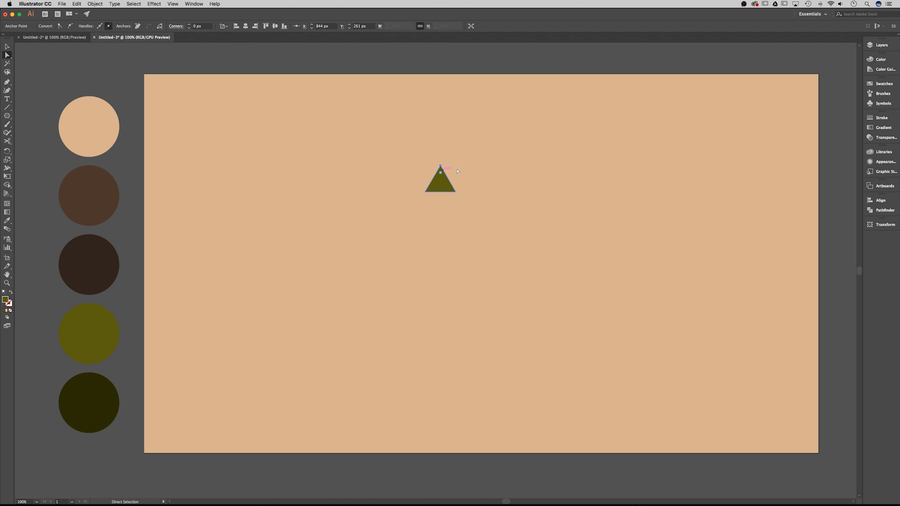
key("shift")
key("shift+Up")
key("shift+Up")
left_click(7, 47)
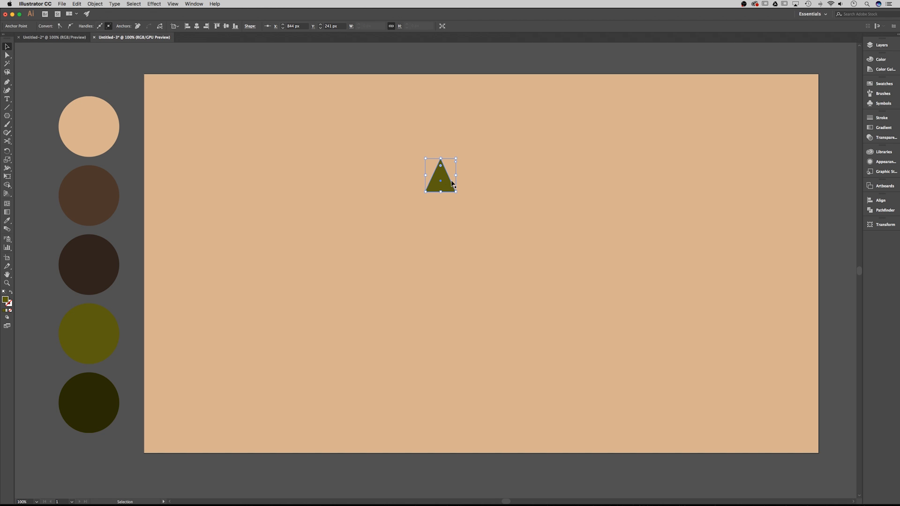
left_click(483, 179)
- Duplicate the green triangle straight down so that the copy's tip touches the base of the original
left_click(445, 178)
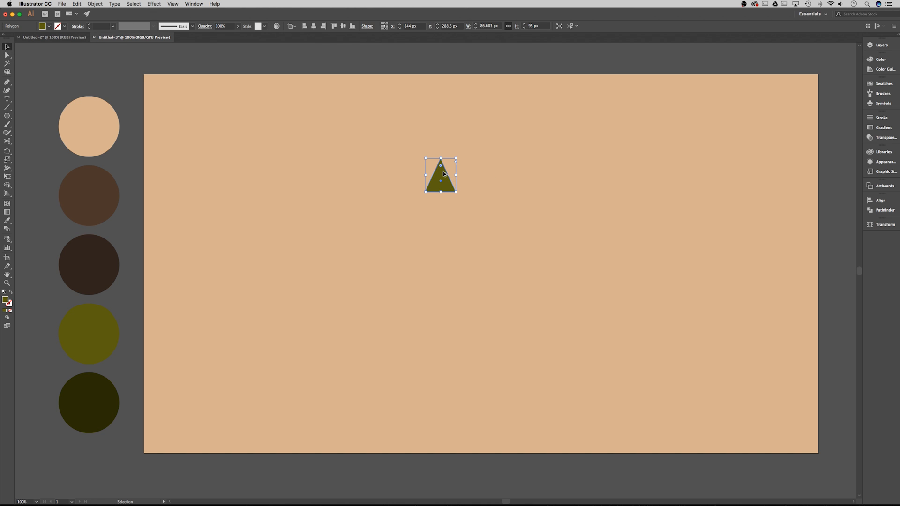
left_click_drag(444, 175, 441, 208)
left_click_drag(441, 207, 440, 207)
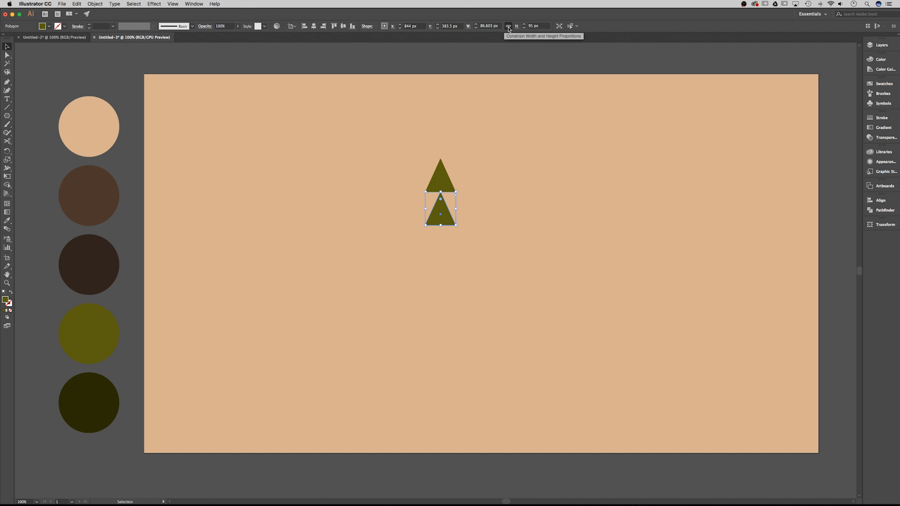
- Enlarge the lower triangle proportionally by multiplying its width by 1.5
left_click(490, 26)
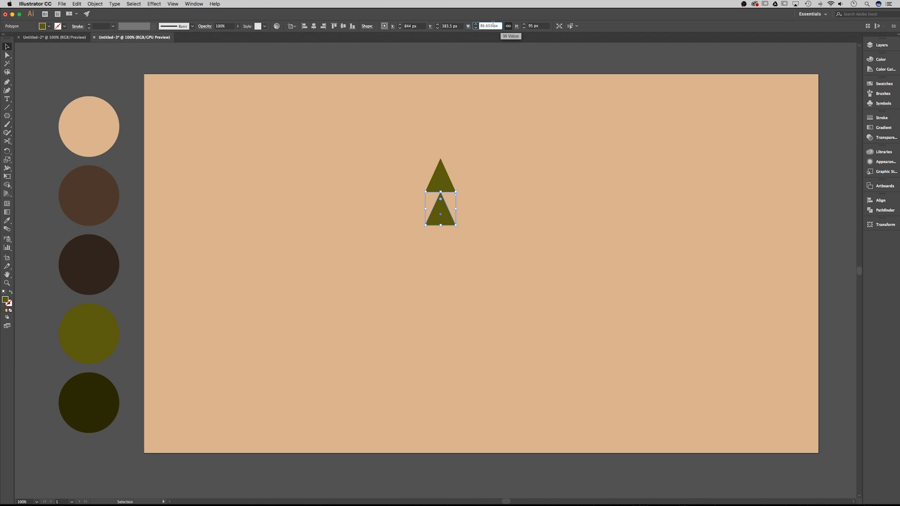
type("*")
type("1.5")
key("Return")
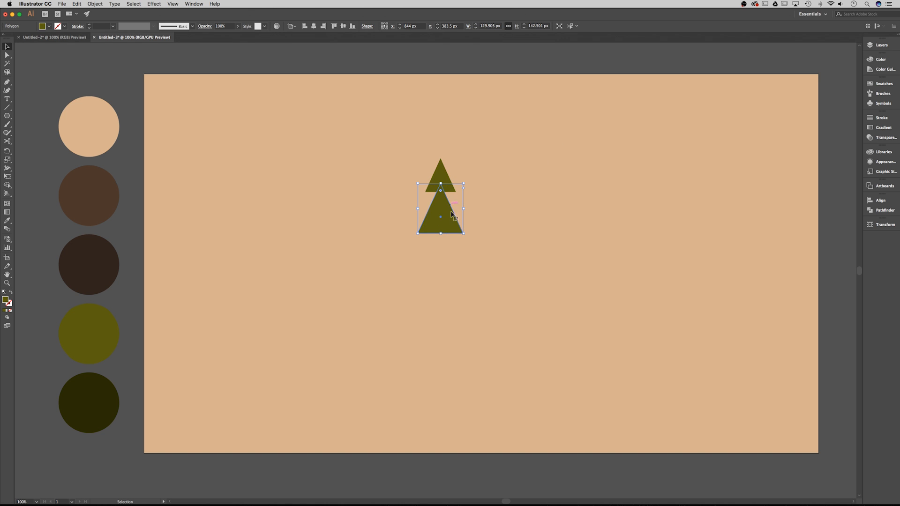
- Move the enlarged triangle up until its tip meets the upper triangle's tip, then lower it by 30 px
left_click(531, 190)
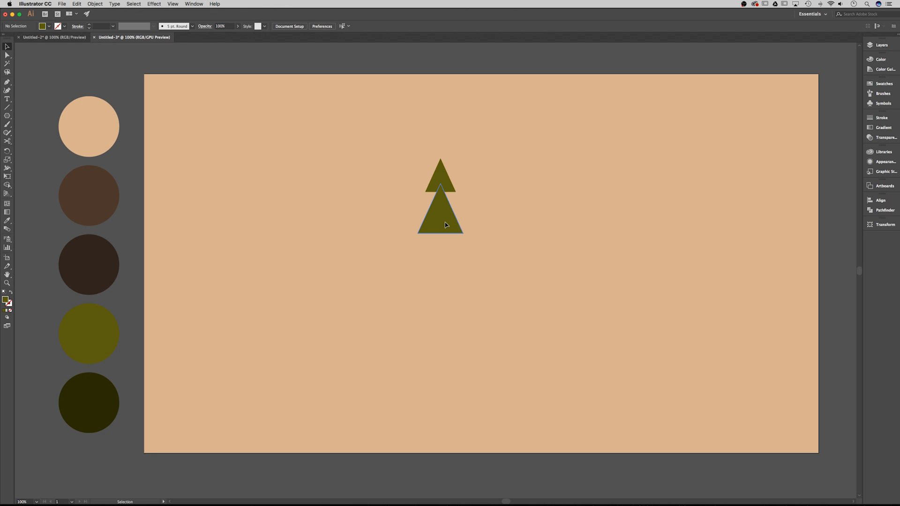
left_click_drag(445, 225, 445, 199)
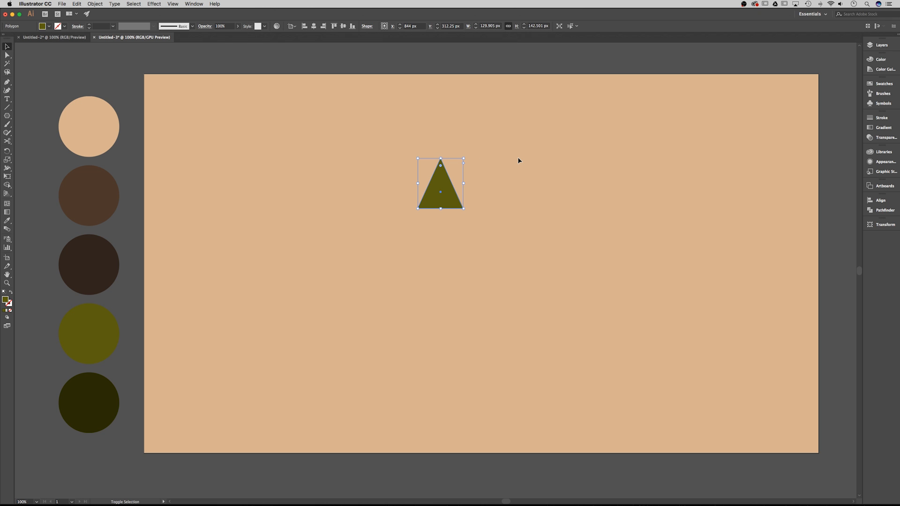
key("shift+Down")
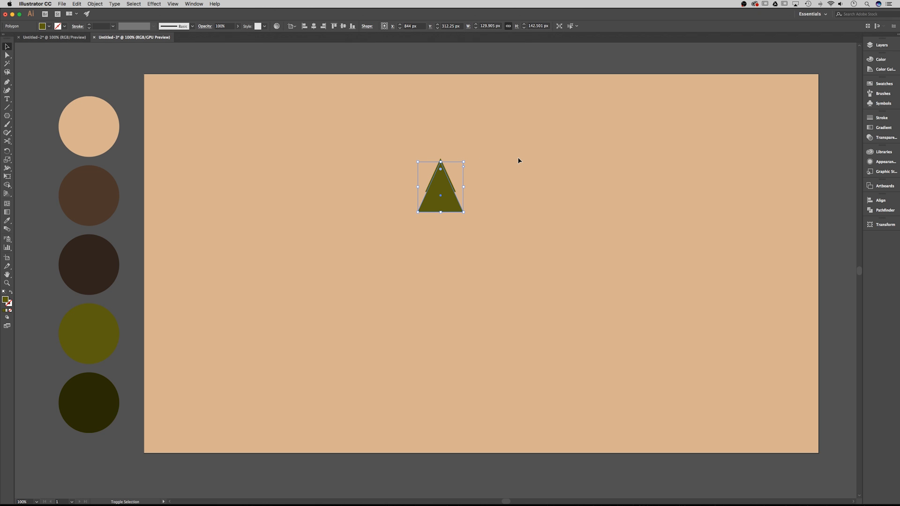
key("shift+Down")
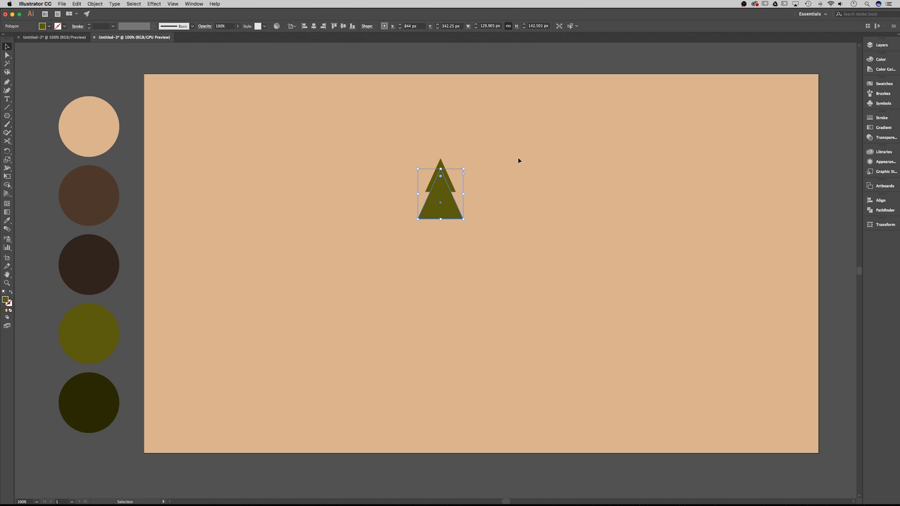
left_click(521, 169)
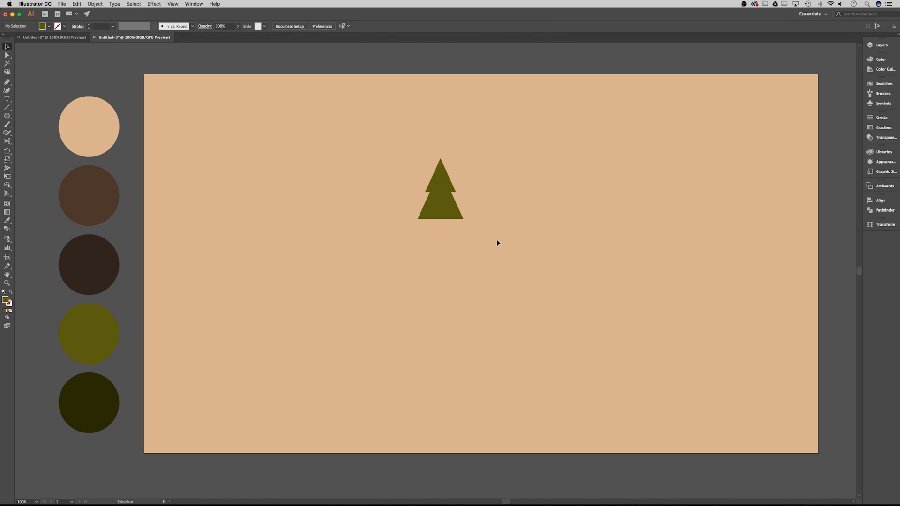
- Duplicate the second triangle straight down to touch its base, and enlarge the copy proportionally by multiplying its width by 1.5
left_click(446, 206)
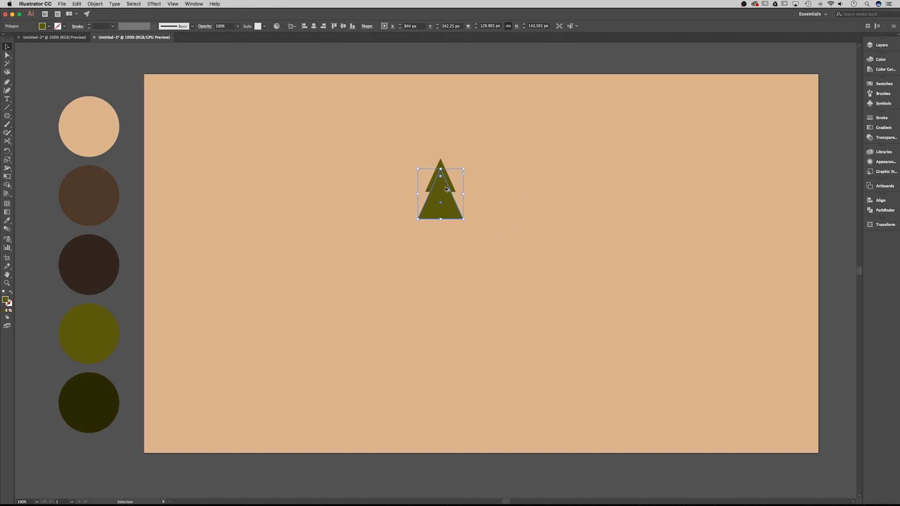
left_click_drag(446, 189, 445, 241)
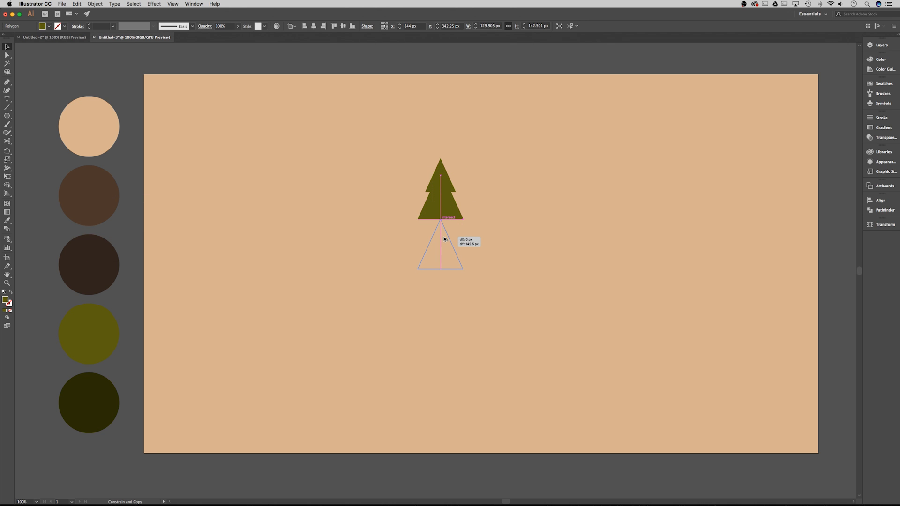
left_click_drag(444, 240, 444, 240)
left_click(500, 27)
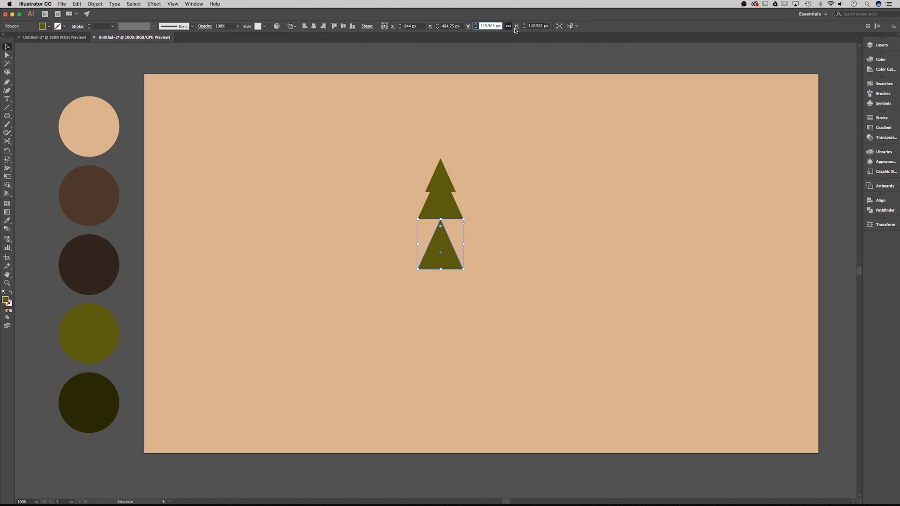
type("*1.5")
key("Return")
- Move the third triangle up to align its tip with the second triangle's tip, then lower it by 30 px
left_click_drag(456, 275, 449, 238)
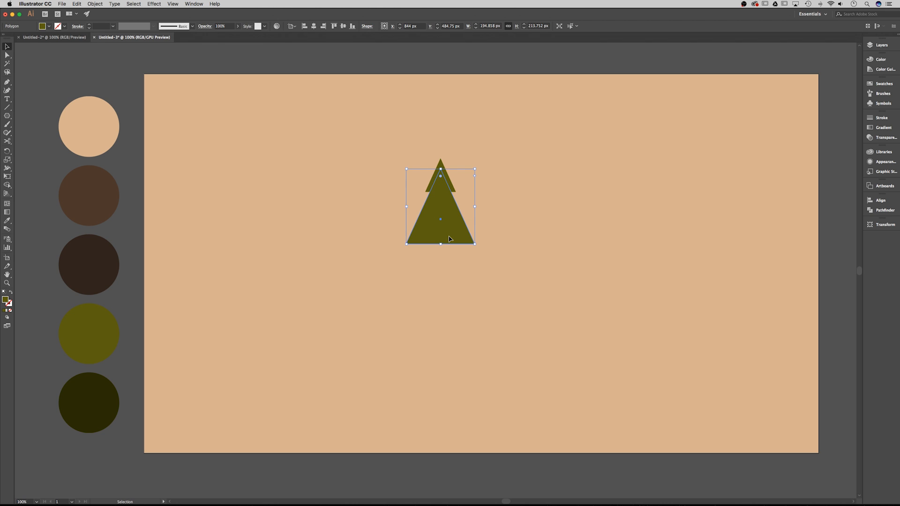
key("shift+Down")
key("shift+Down")
key("shift+Down")
left_click(518, 231)
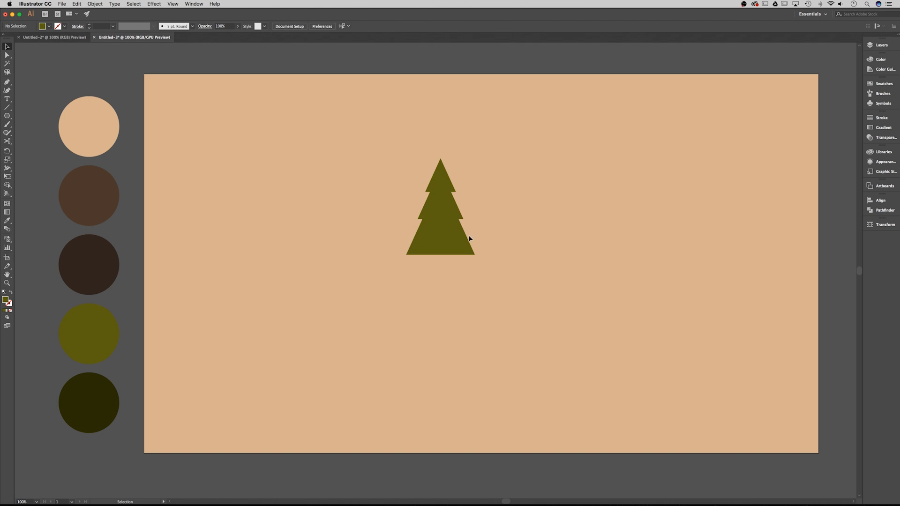
- Duplicate the third triangle straight down to touch its base, and enlarge the copy proportionally by multiplying its width by 1.5
left_click(457, 244)
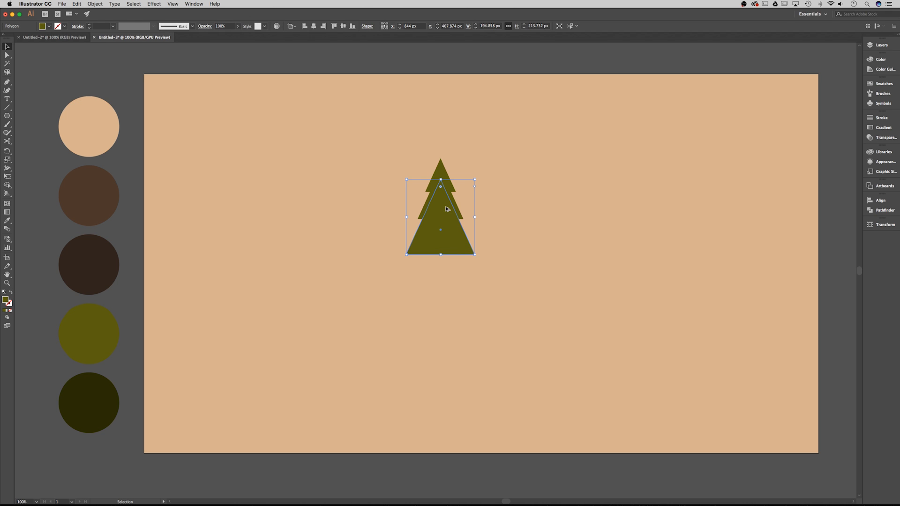
left_click_drag(447, 209, 446, 283)
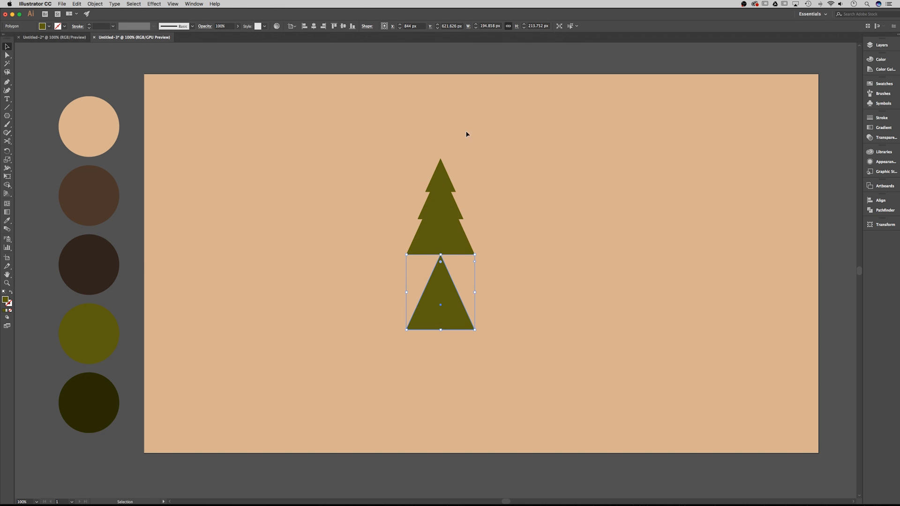
left_click(501, 25)
type("*1.5")
key("Return")
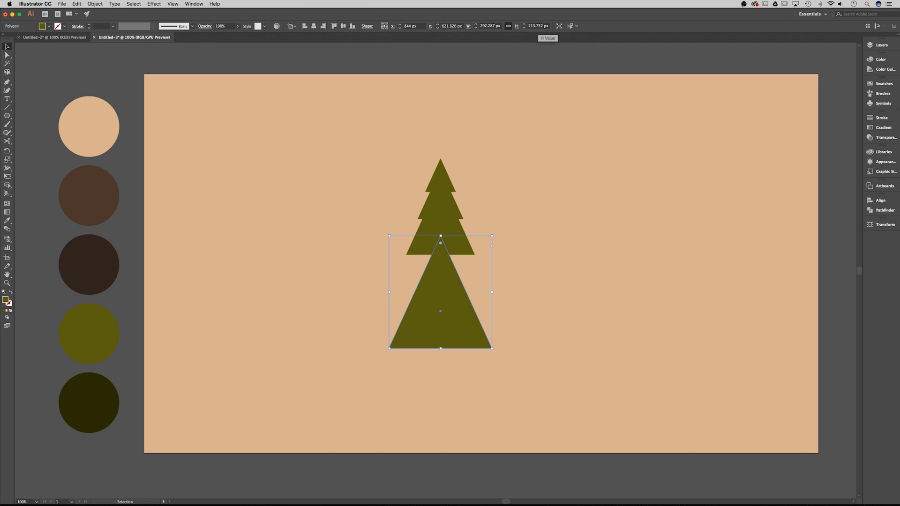
- Move the fourth triangle up to align its tip with the third triangle's tip, then lower it by 30 px
left_click_drag(459, 345, 459, 289)
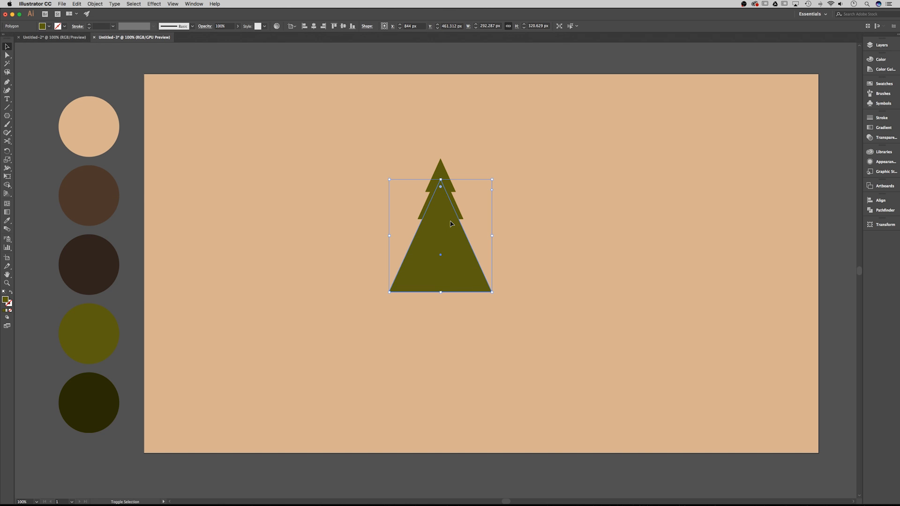
key("shift+Down")
key("shift+Down")
key("shift+Down")
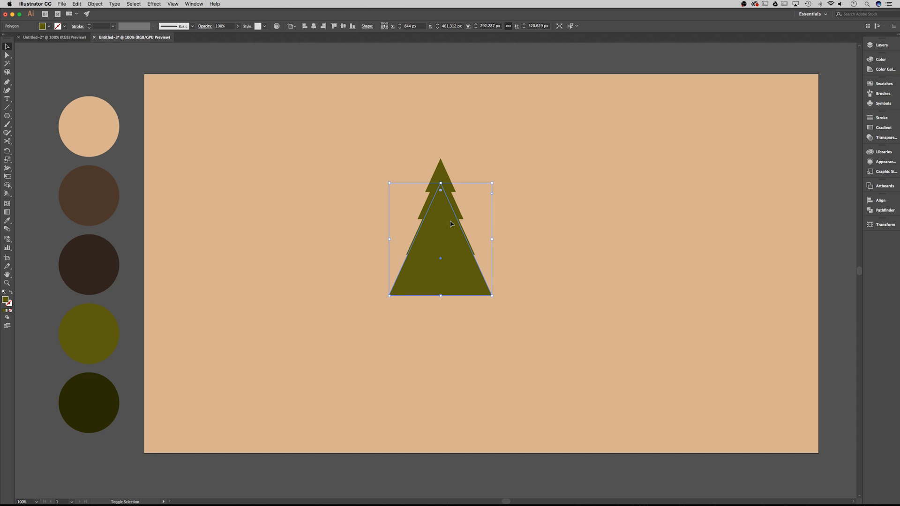
left_click(569, 264)
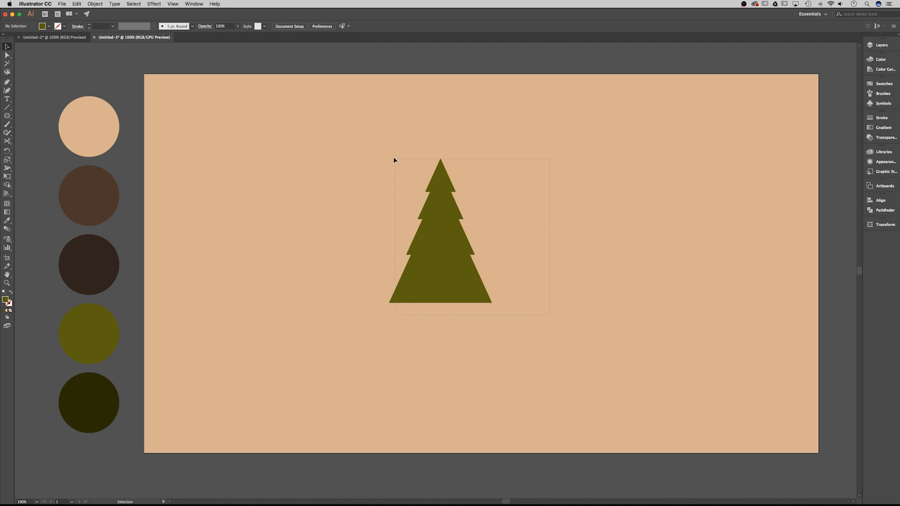
- Select all four green triangles and group them
left_click_drag(358, 141, 358, 142)
key("a")
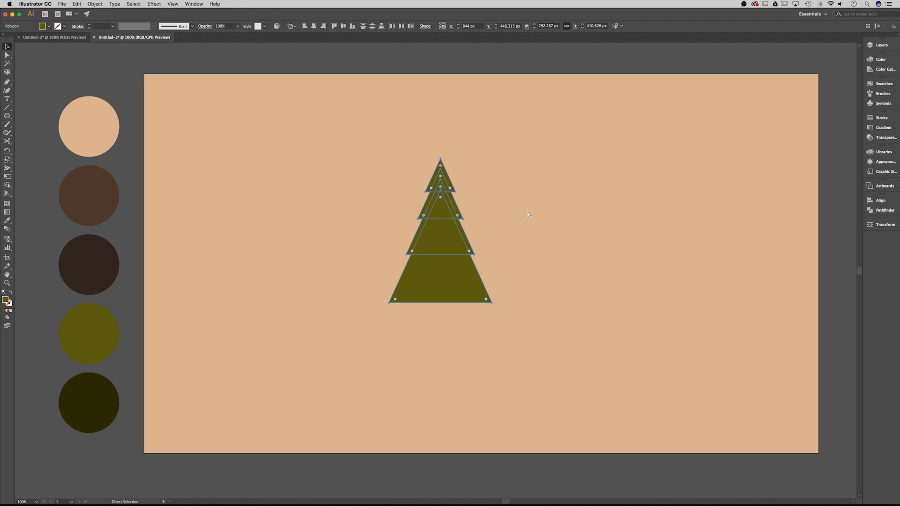
key("v")
right_click(442, 229)
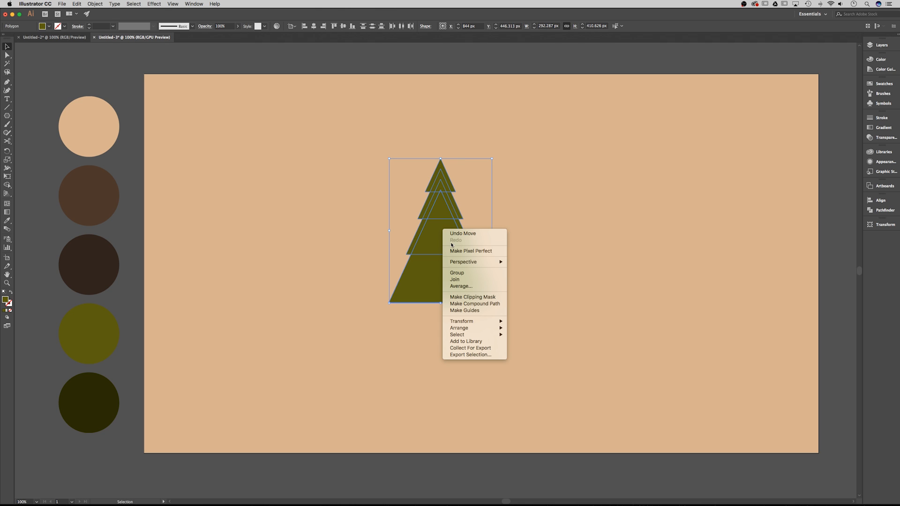
left_click(461, 276)
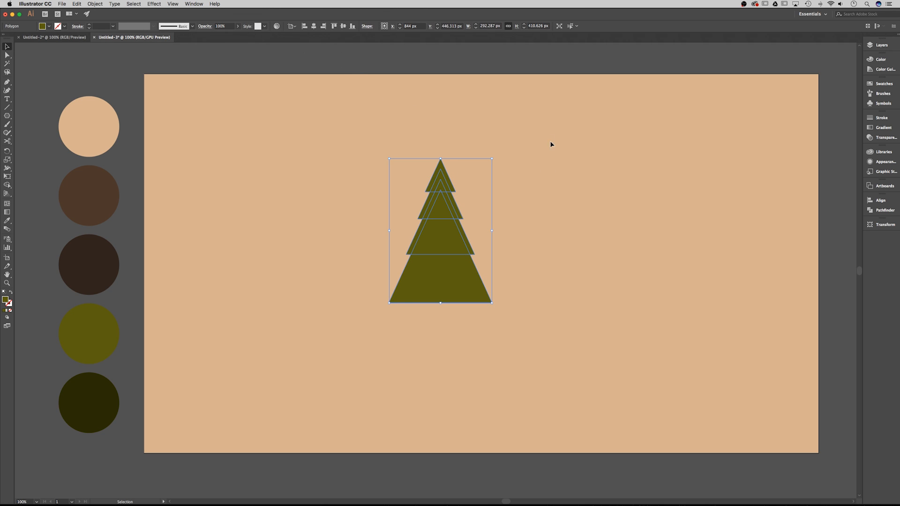
- Center the grouped triangles horizontally and vertically on the artboard
left_click(314, 26)
left_click(343, 26)
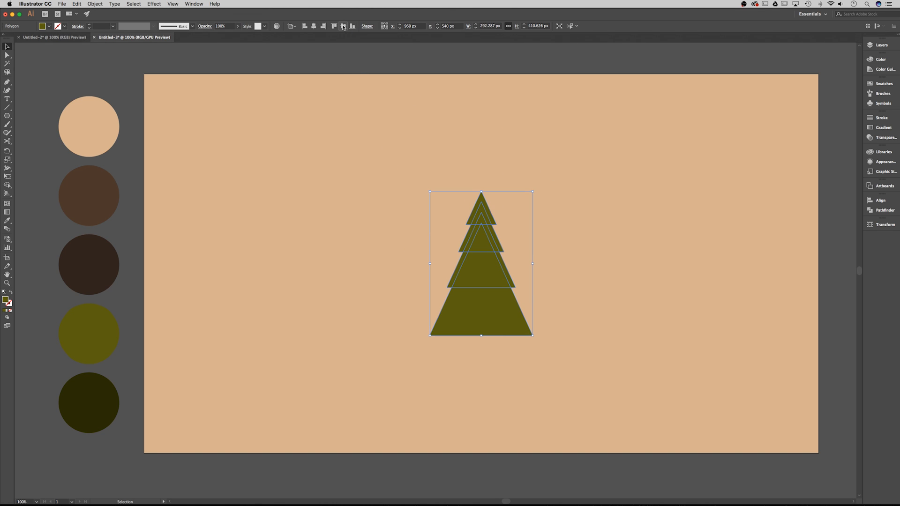
left_click(514, 219)
- Merge the four grouped triangles into a single tree shape with the Pathfinder Unite operation
scroll(514, 218, "right", 2)
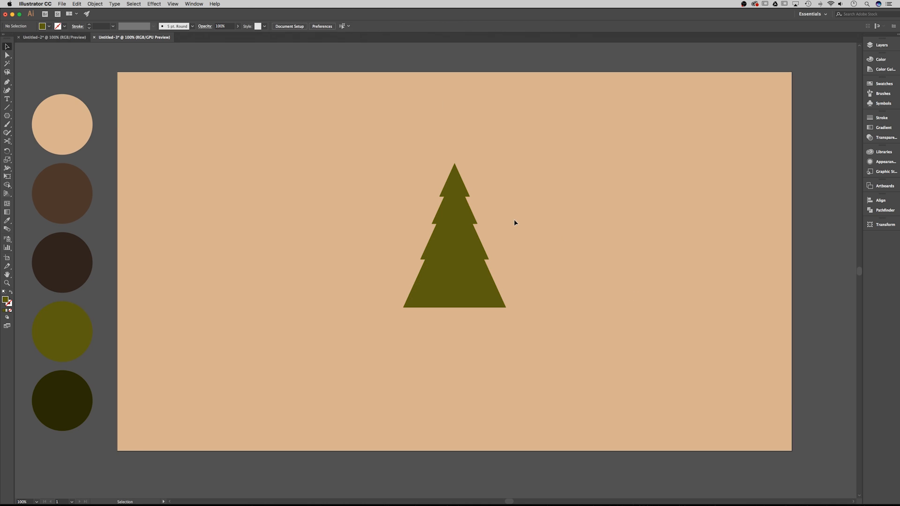
left_click(454, 205)
left_click(455, 207)
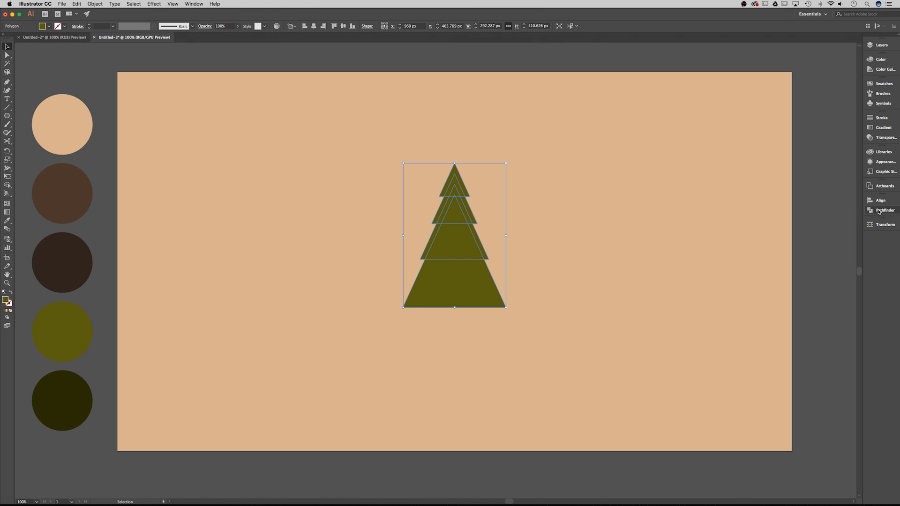
left_click(205, 3)
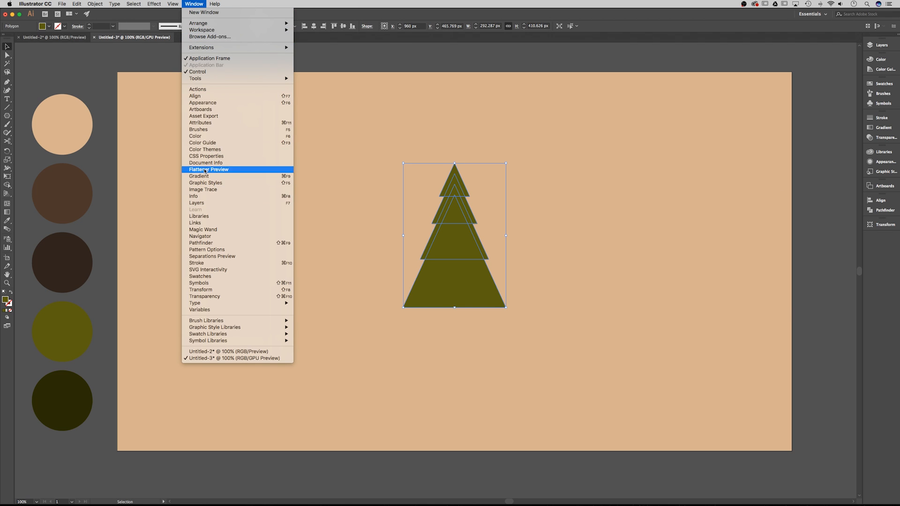
left_click(197, 244)
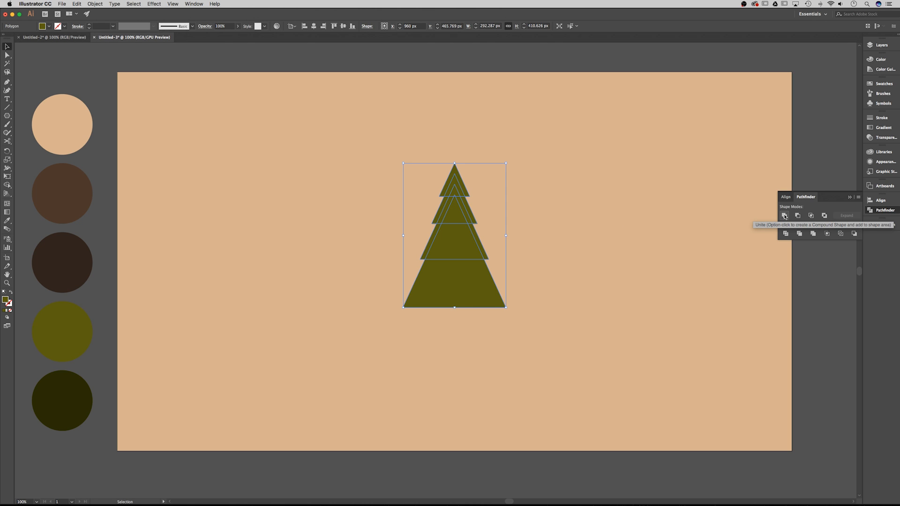
left_click(784, 215)
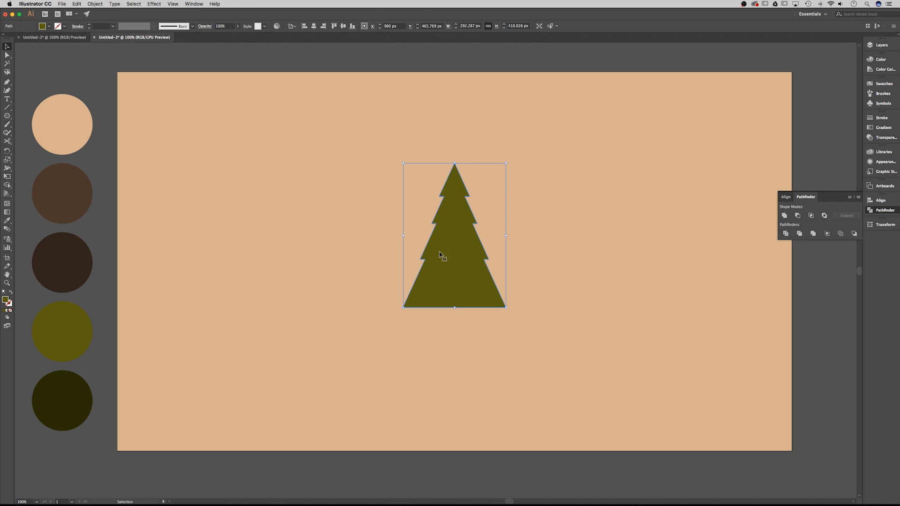
left_click(332, 216)
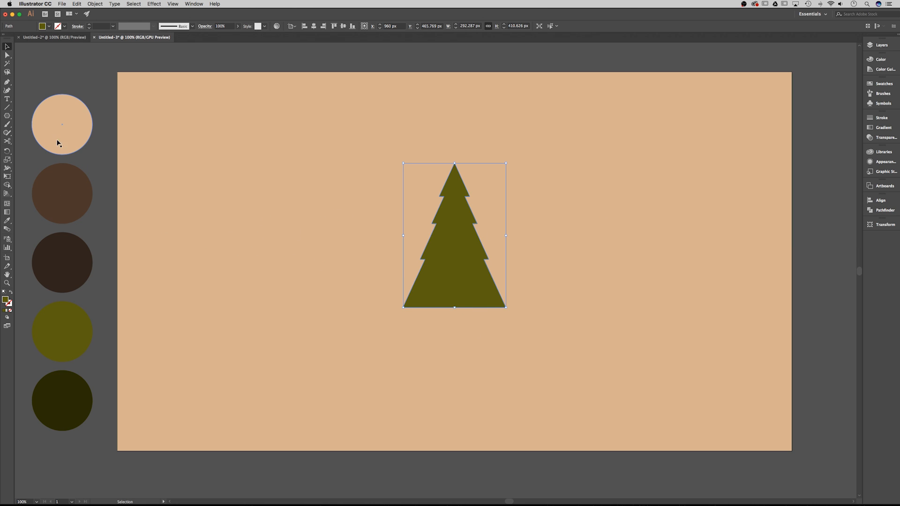
left_click(7, 116)
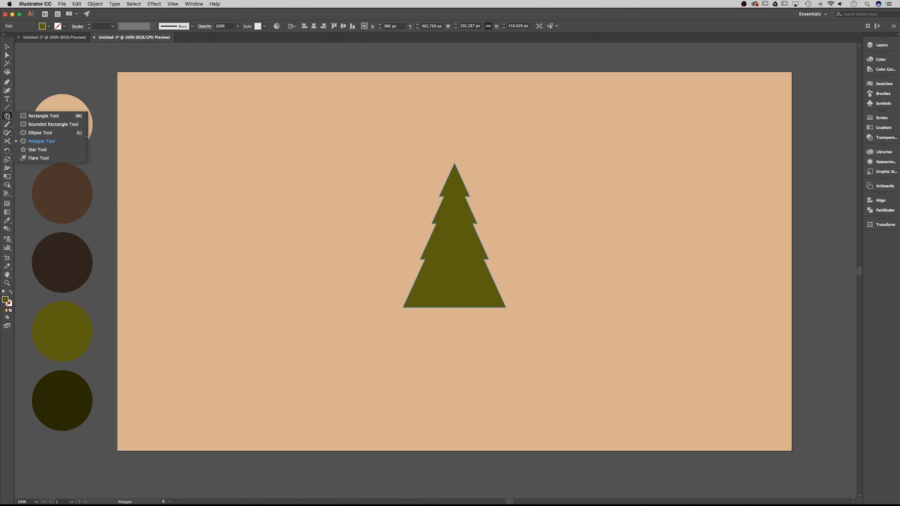
left_click(36, 117)
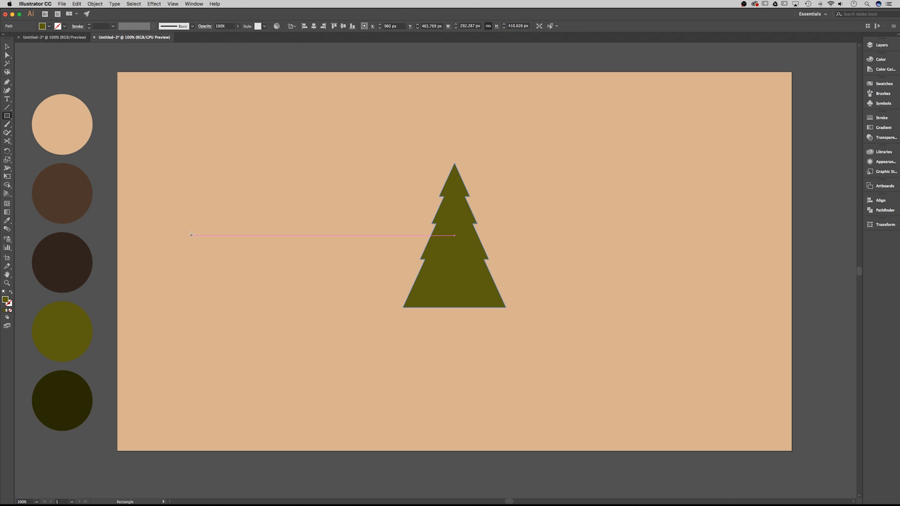
key("i")
left_click(77, 185)
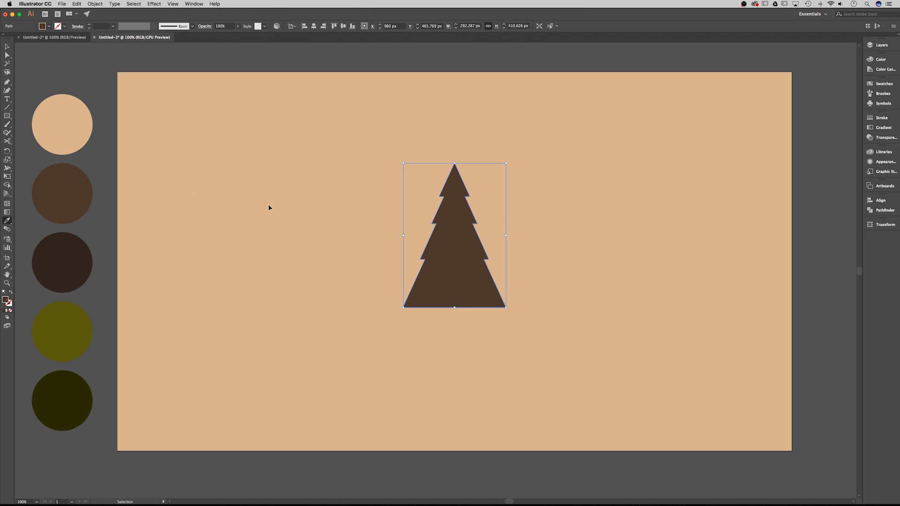
key("super+z")
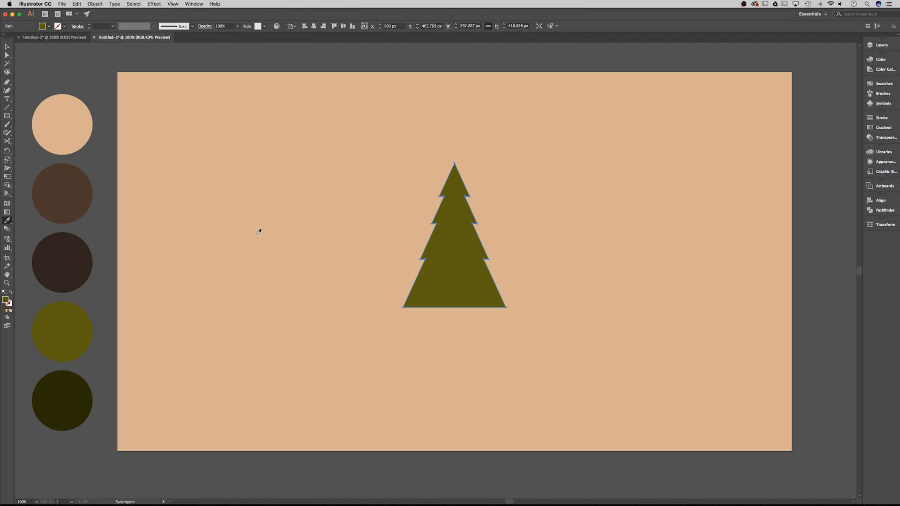
- With nothing selected, sample the lighter brown from its palette circle and draw a trunk rectangle about 43 × 96 px just below the tree
key("v")
left_click(293, 236)
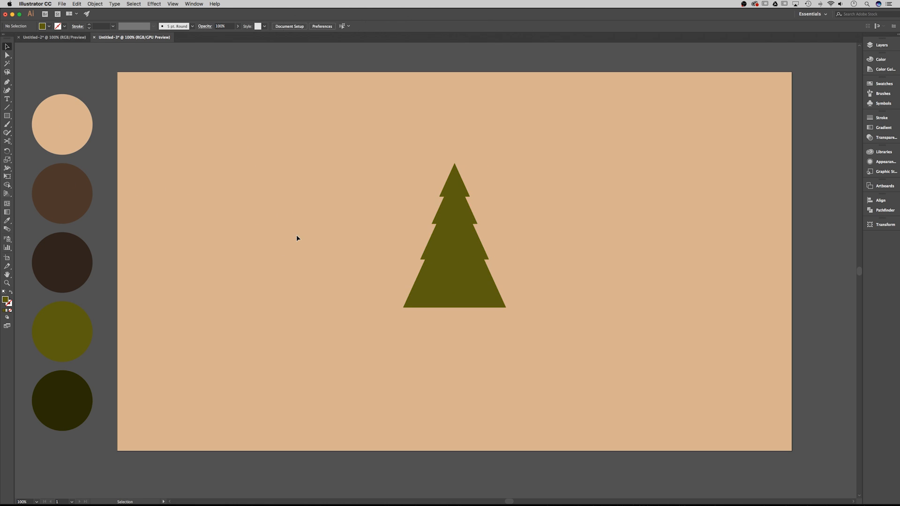
key("i")
left_click(70, 187)
left_click_drag(7, 116, 28, 117)
left_click_drag(449, 311, 464, 345)
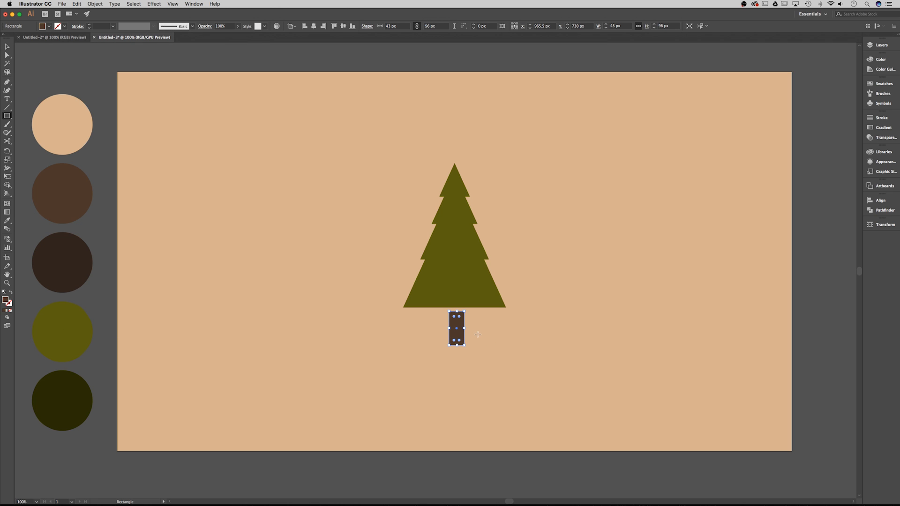
- Center the brown trunk horizontally with the green tree shape
left_click(7, 46)
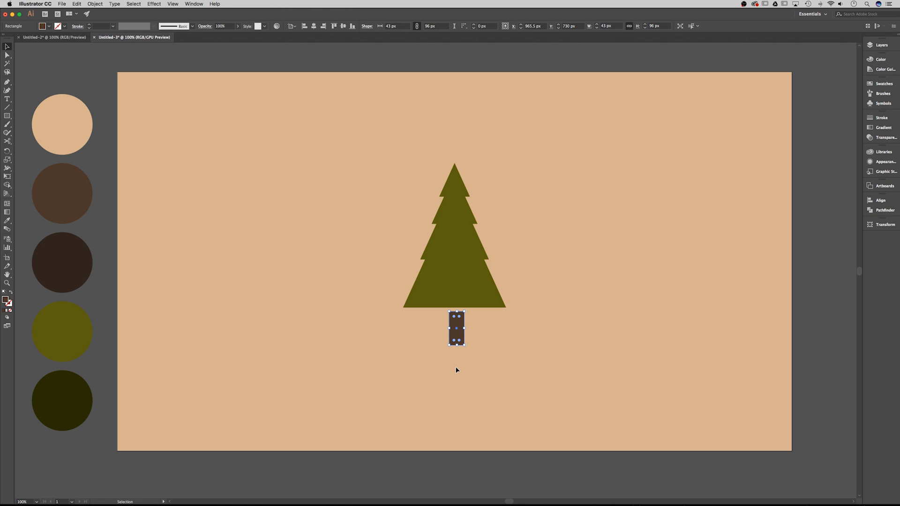
left_click(502, 341)
left_click(459, 326)
left_click(463, 279, "shift")
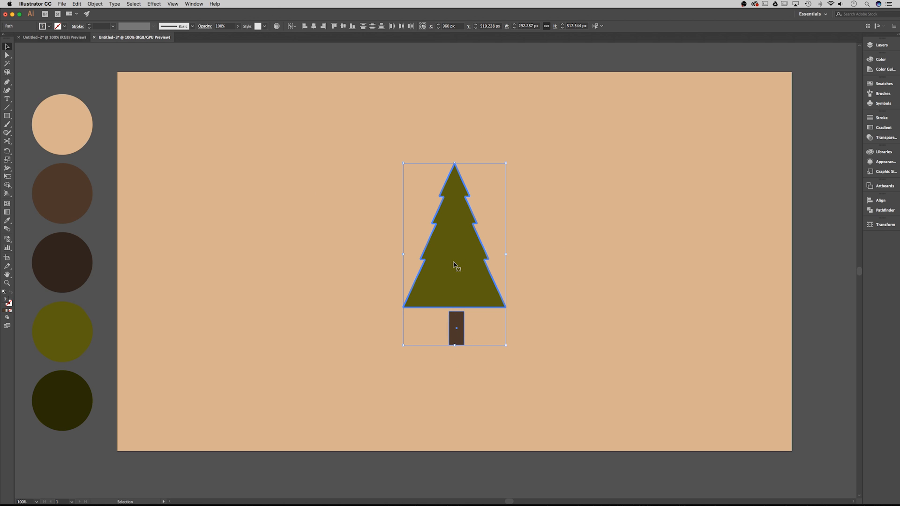
left_click(314, 27)
left_click(534, 285)
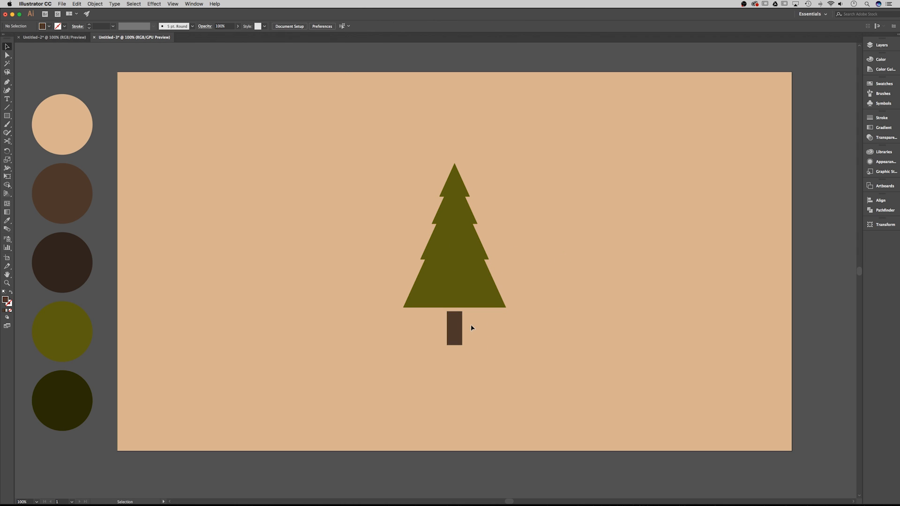
- Move the brown trunk straight up until its top edge snaps to the base of the green tree
key("super+equal")
key("super+equal")
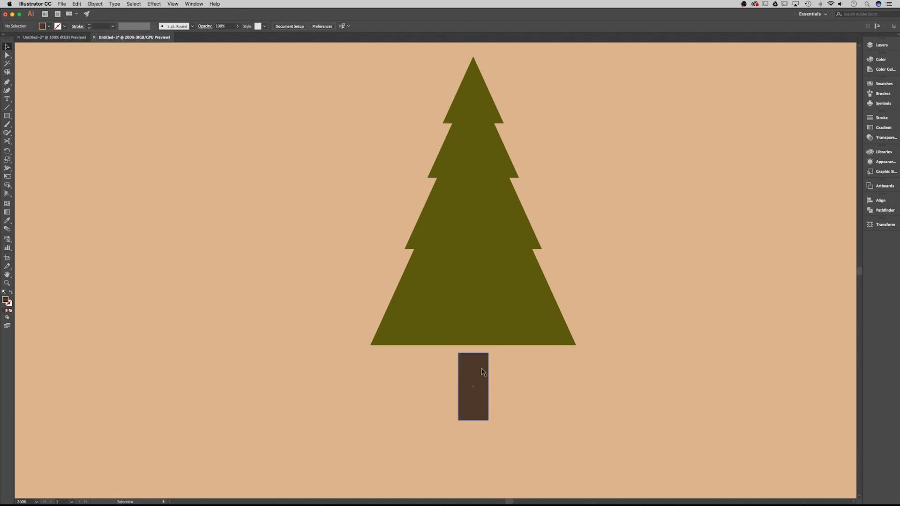
left_click_drag(482, 370, 482, 364)
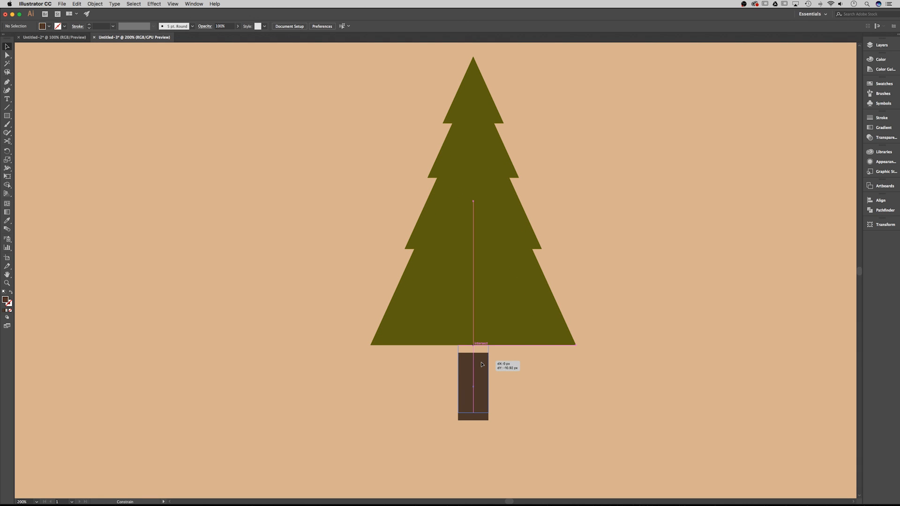
left_click_drag(482, 364, 482, 364)
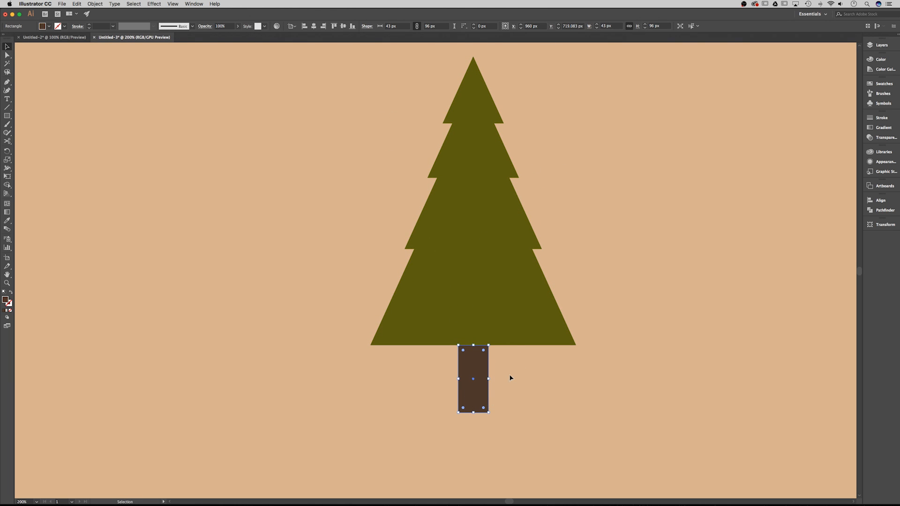
left_click_drag(480, 360, 480, 362)
key("shift+Down")
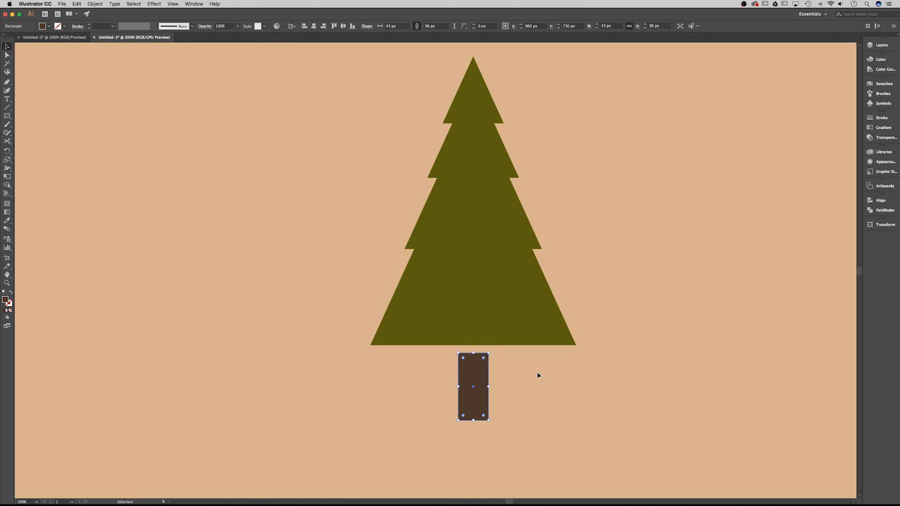
key("super+z")
left_click(529, 365)
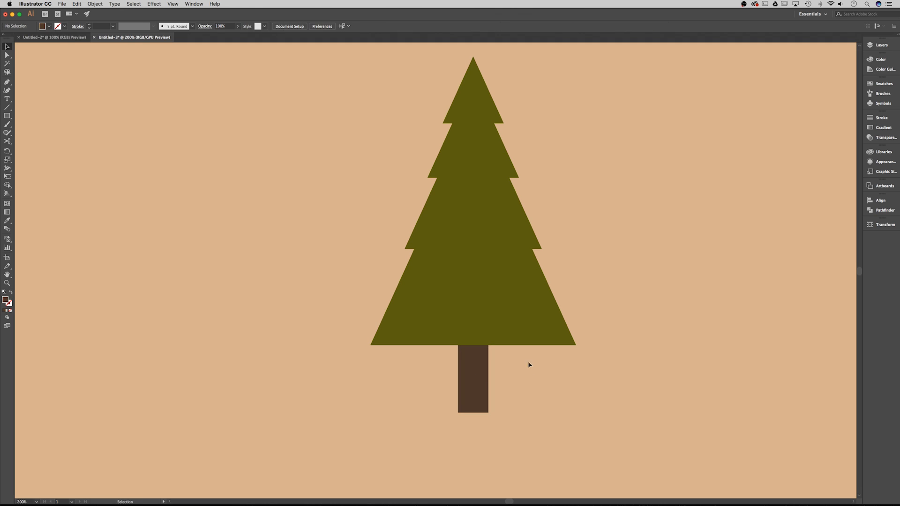
left_click(173, 4)
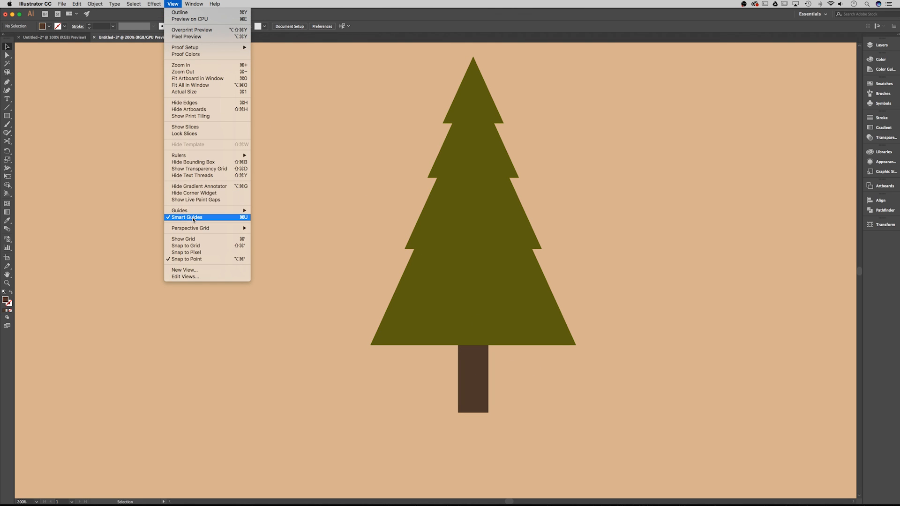
left_click(322, 221)
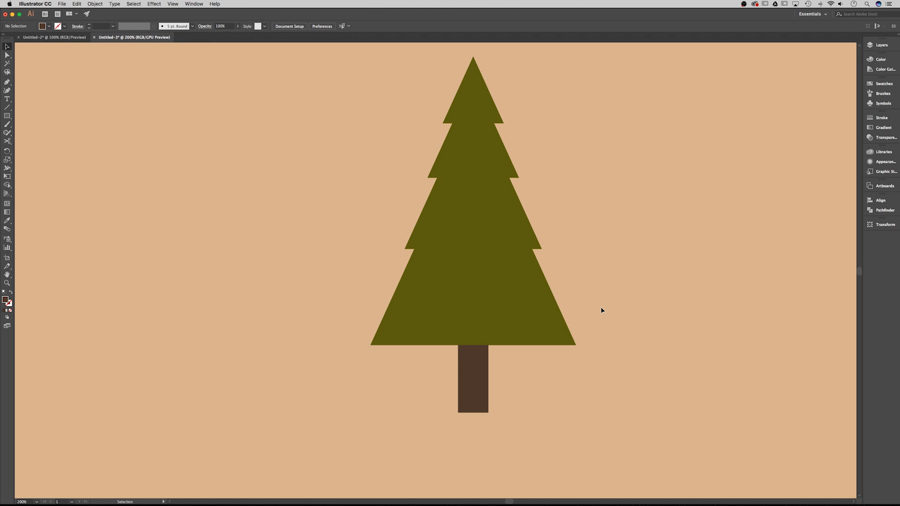
key("super+minus")
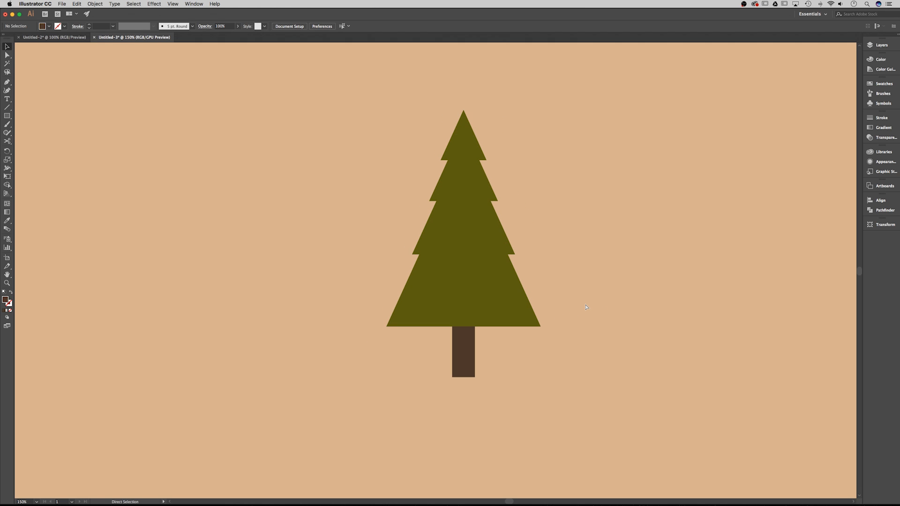
scroll(597, 294, "left", 2)
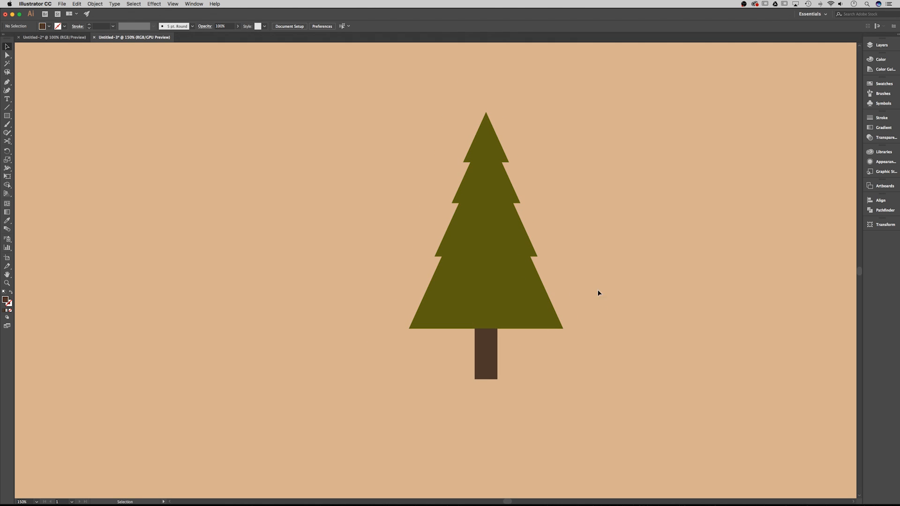
key("super+minus")
scroll(540, 279, "left", 1)
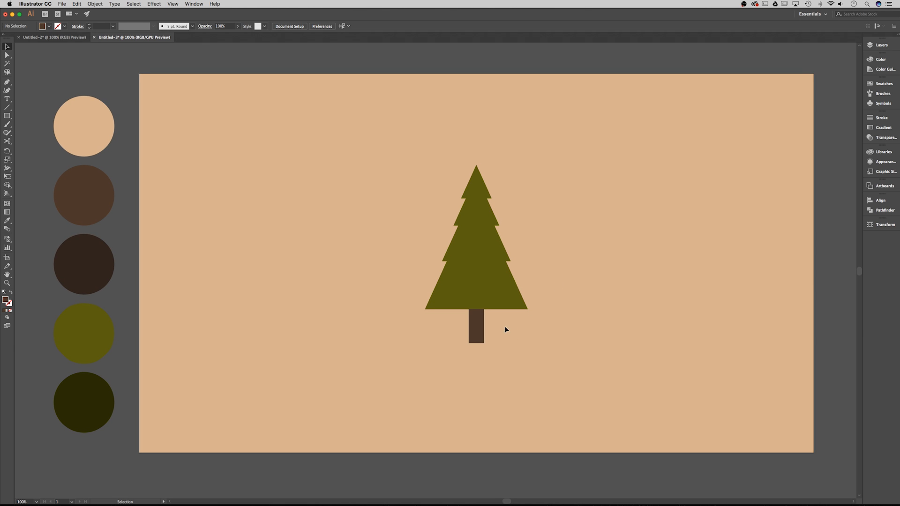
- Bring the green tree shape to the front of the stacking order
key("a")
left_click(7, 46)
left_click(481, 278)
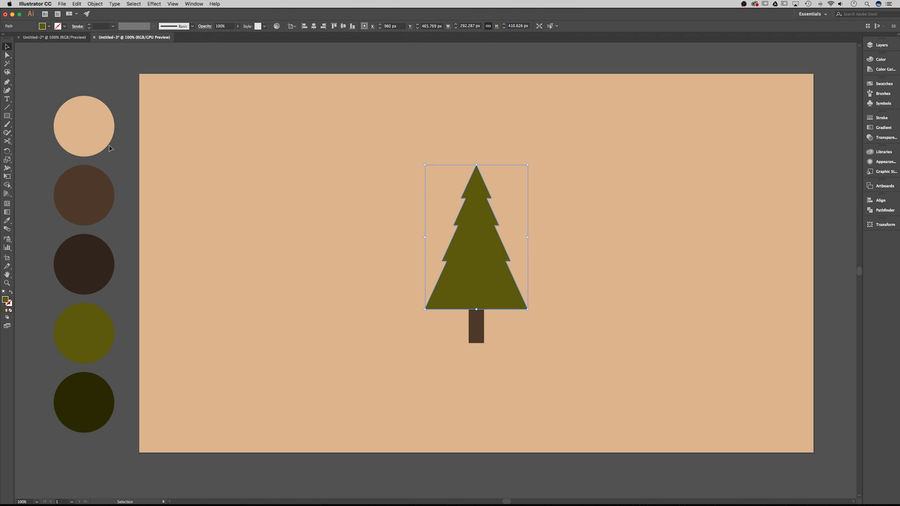
left_click(7, 83)
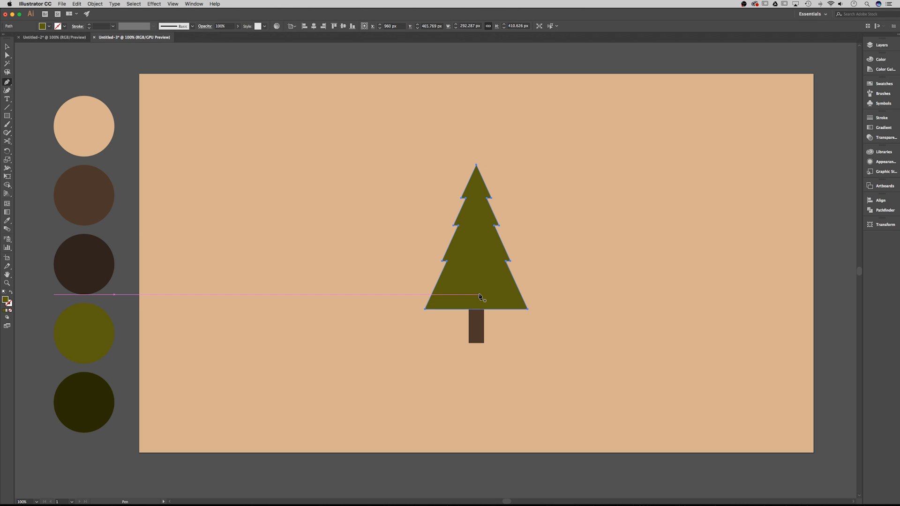
key("v")
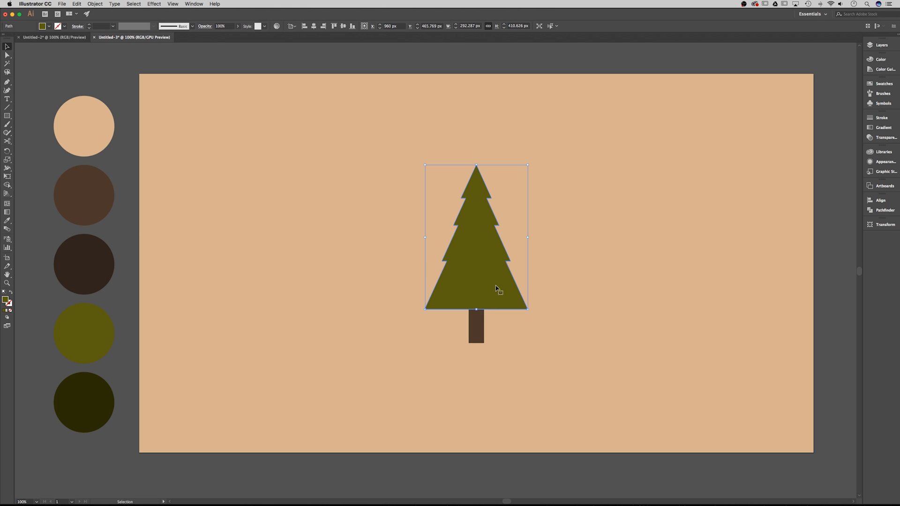
key("p")
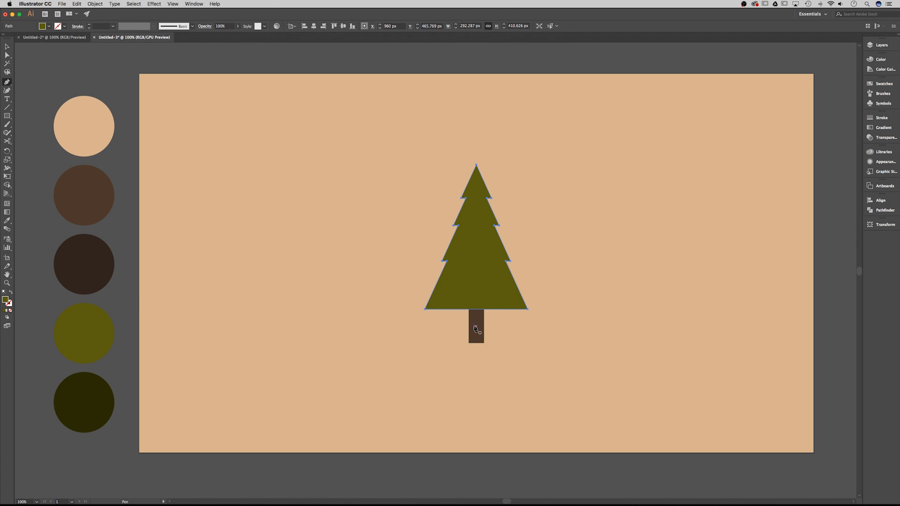
key("v")
left_click(487, 278)
right_click(487, 276)
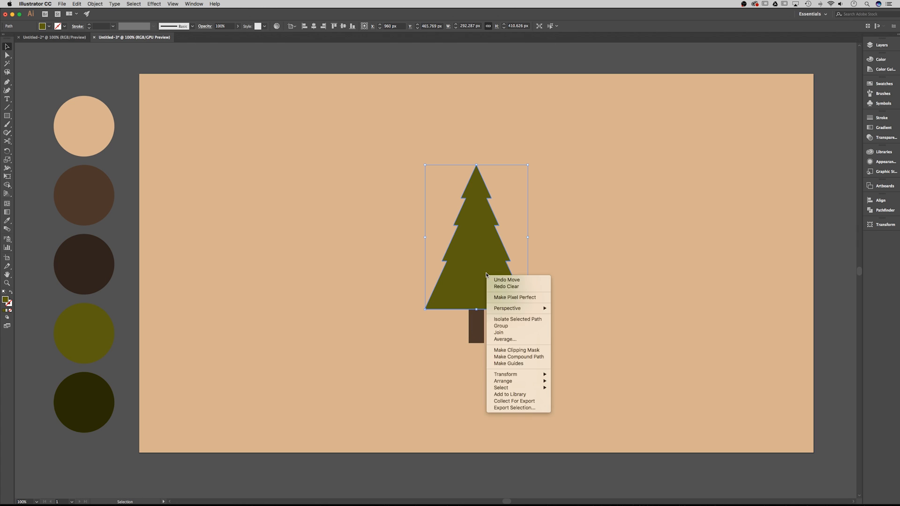
mouse_move(520, 381)
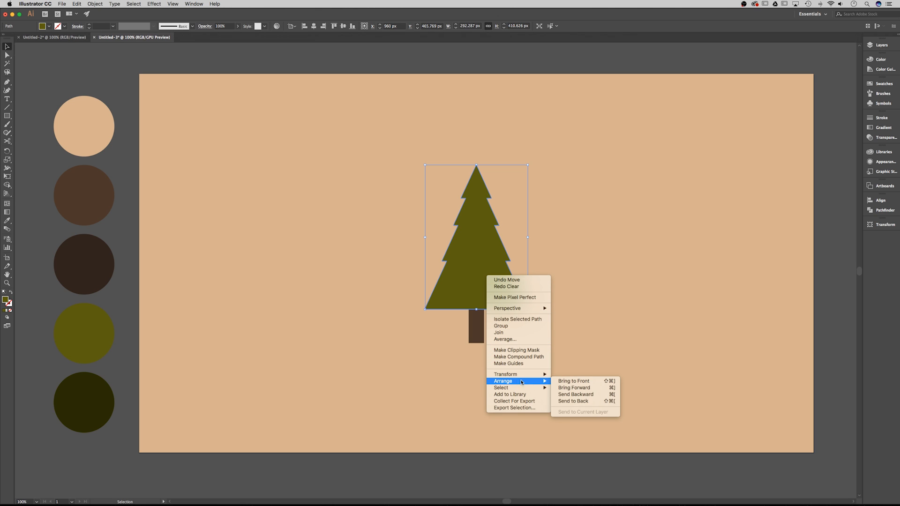
left_click(571, 381)
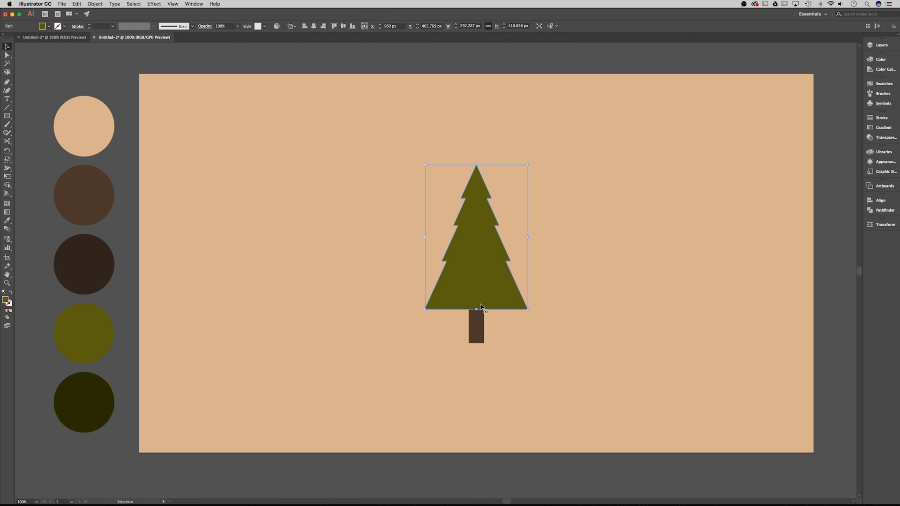
- Add an anchor point at the middle of the tree's base and delete all anchor points of its right half
key("plus")
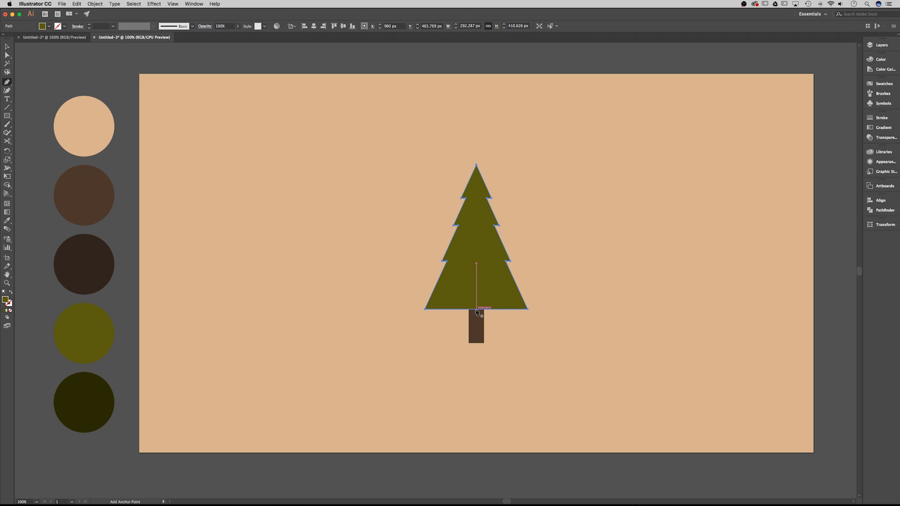
left_click(477, 311)
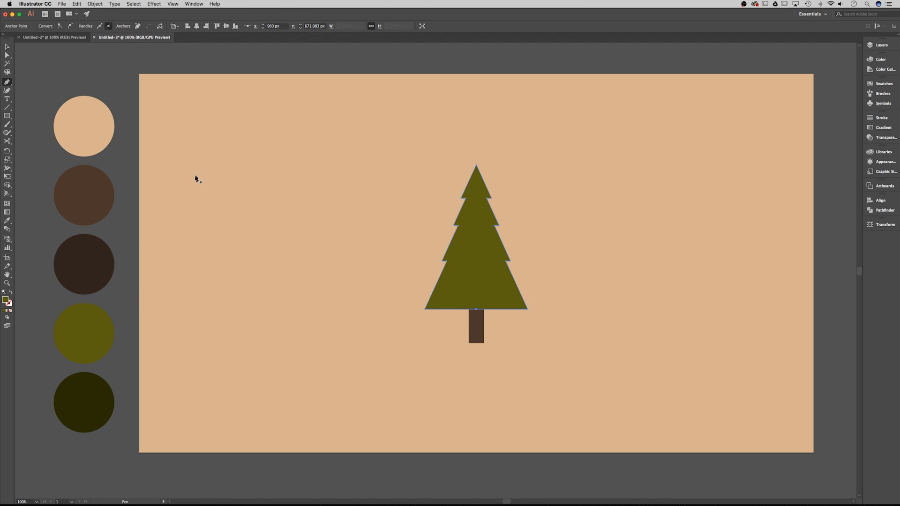
left_click(6, 55)
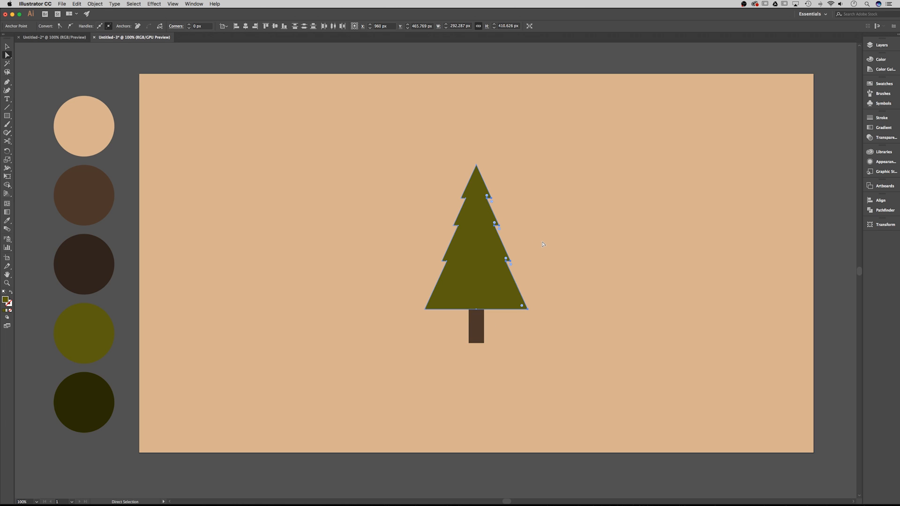
key("Delete")
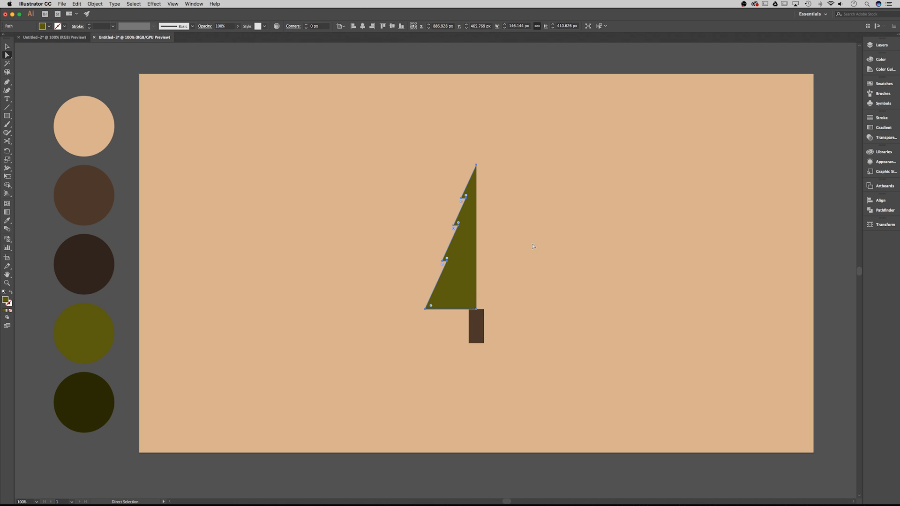
key("v")
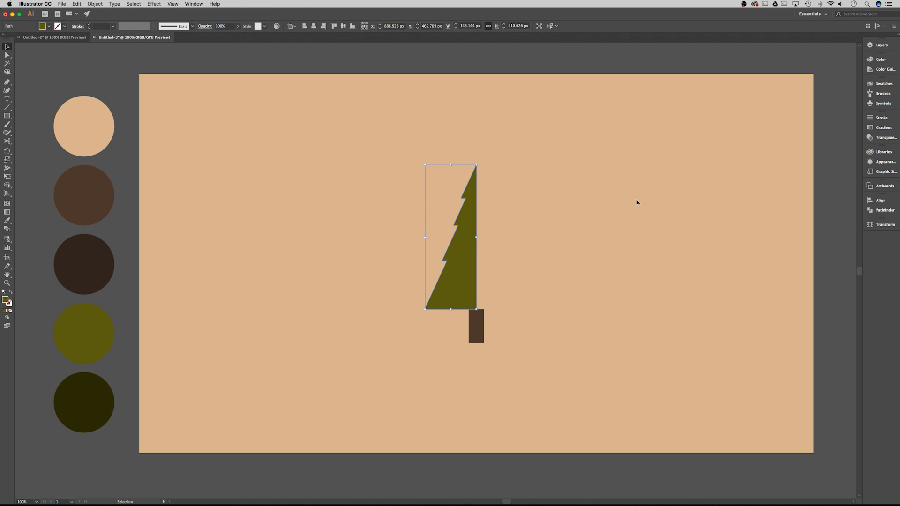
left_click(522, 222)
- Create a mirrored copy of the remaining left half of the tree with Reflect across the vertical axis
left_click(470, 228)
left_click(100, 5)
mouse_move(124, 12)
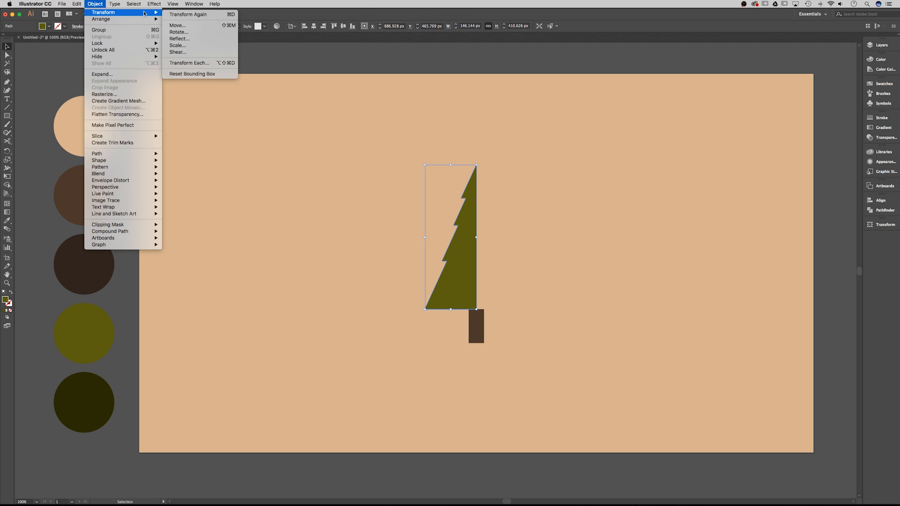
left_click(181, 40)
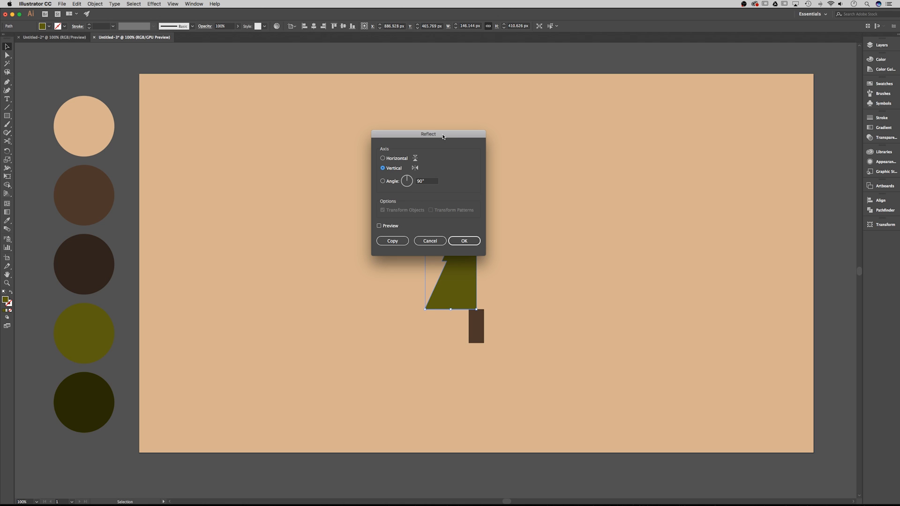
left_click_drag(443, 136, 348, 139)
left_click(299, 227)
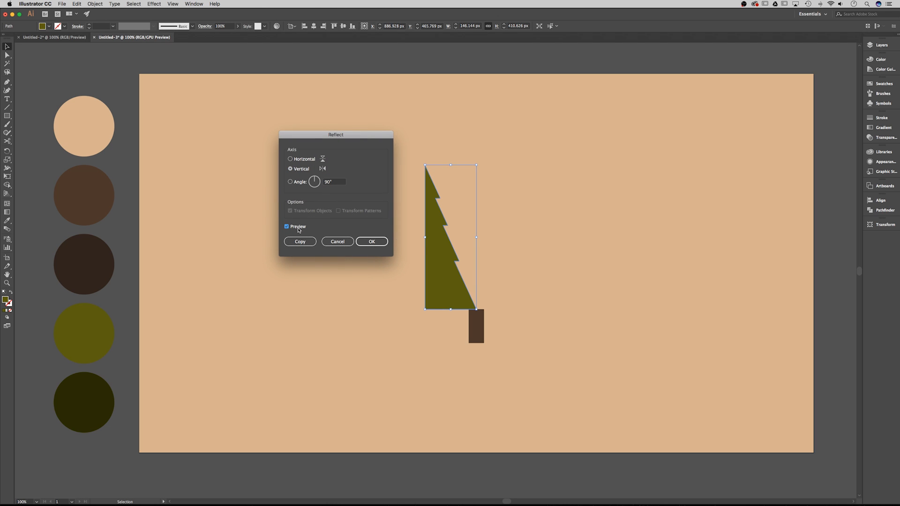
left_click(299, 228)
left_click(298, 228)
left_click(298, 228)
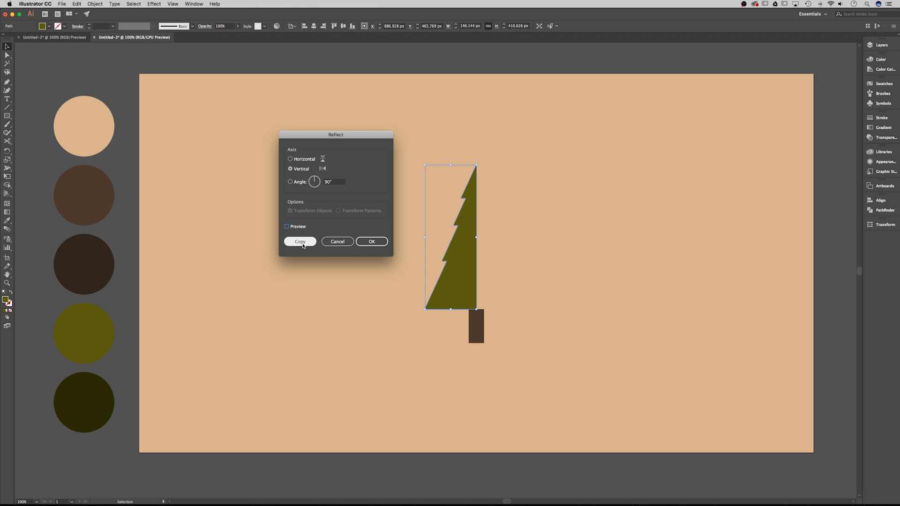
left_click(300, 241)
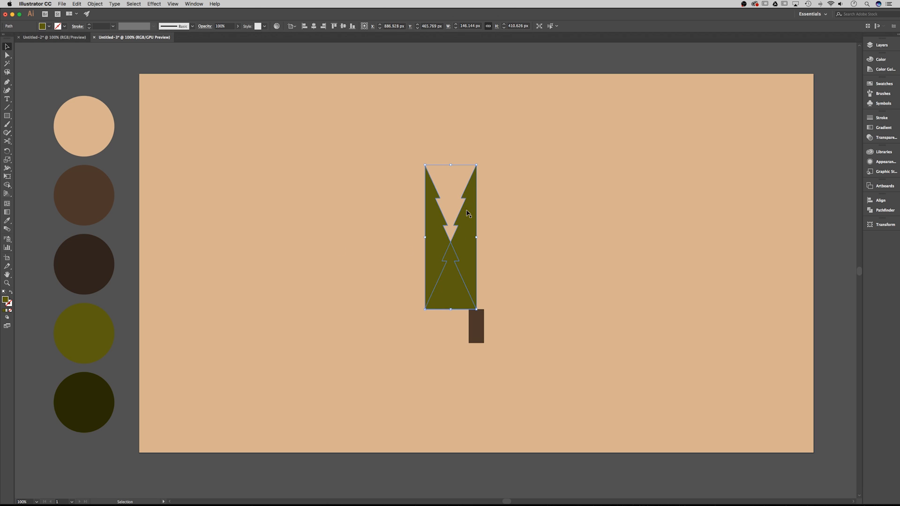
- Move the mirrored copy right until its straight edge meets the left half at the tree's center line
key("super+h")
left_click(534, 192)
left_click_drag(437, 237, 488, 232)
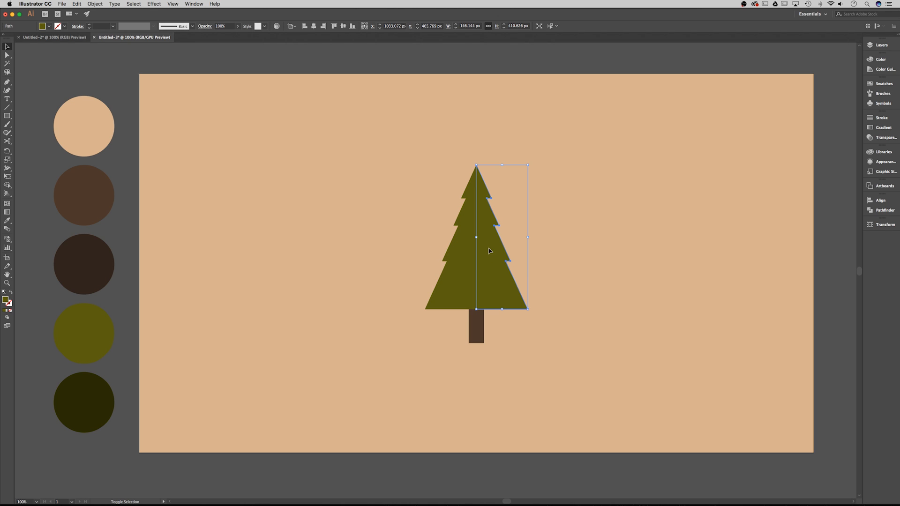
left_click(467, 265)
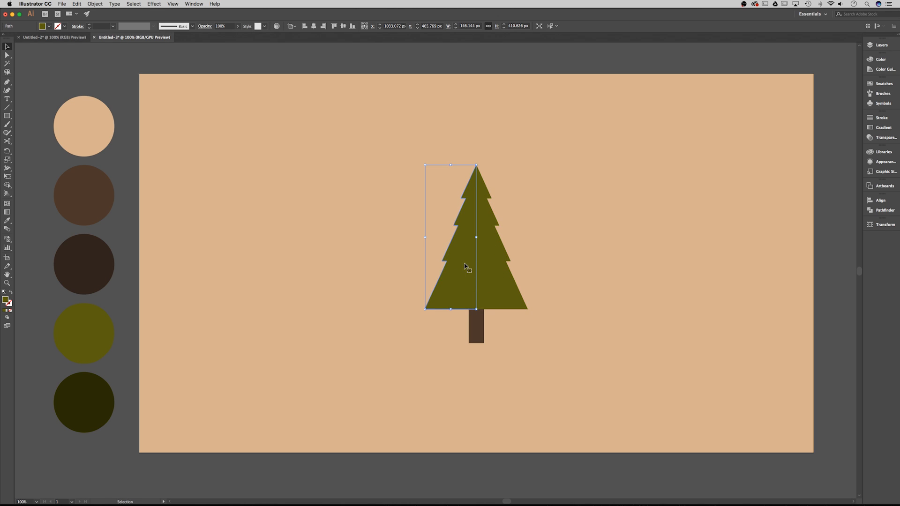
left_click(541, 261)
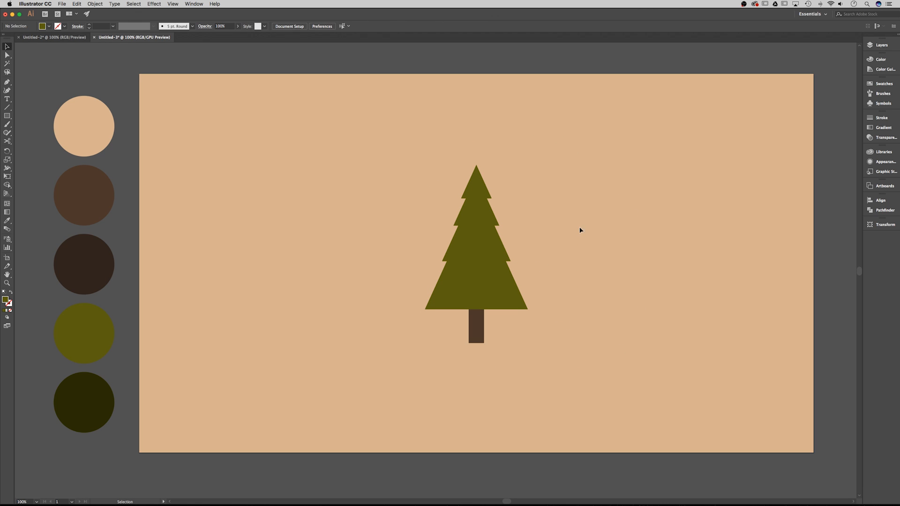
- Recolor the right half of the tree with the dark green sampled from its palette circle, and deselect it
left_click(491, 240)
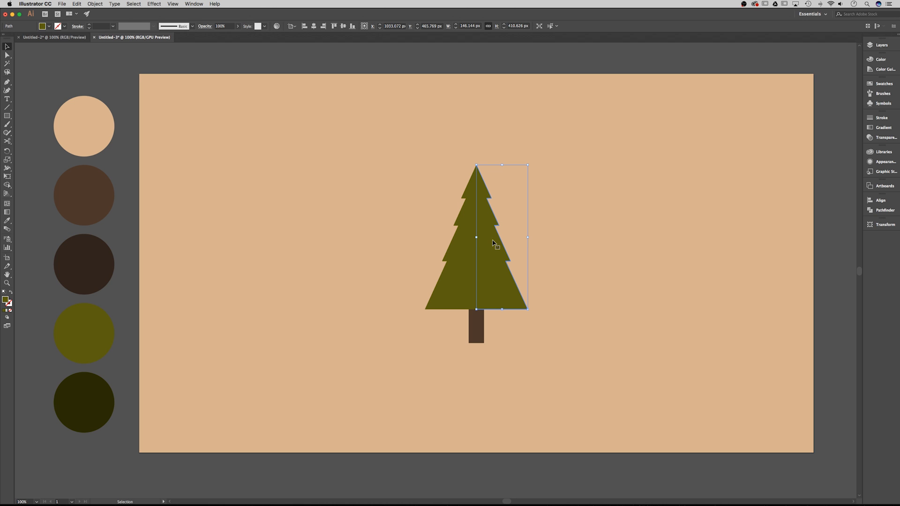
key("i")
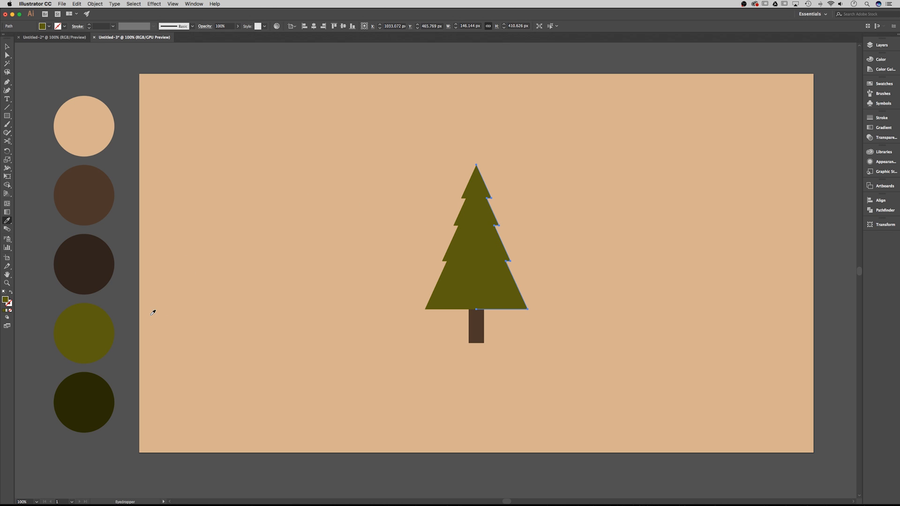
left_click(92, 385)
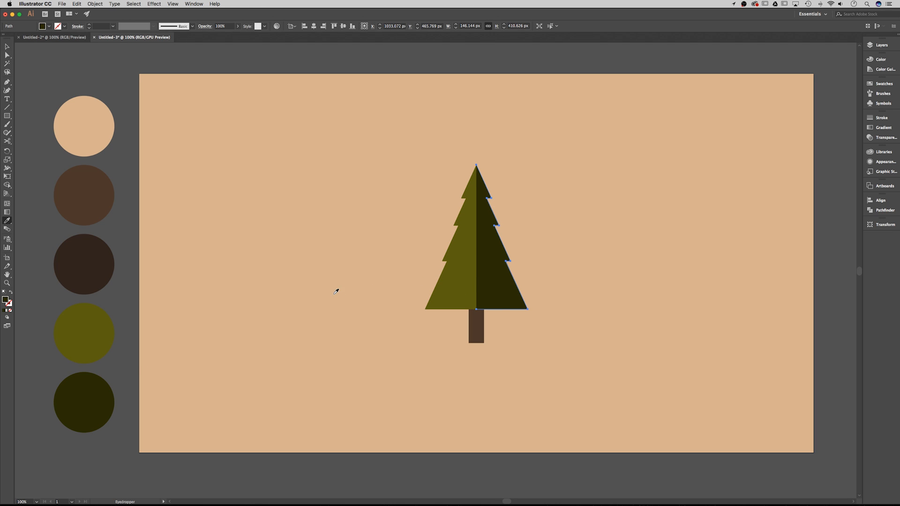
key("v")
left_click(346, 276)
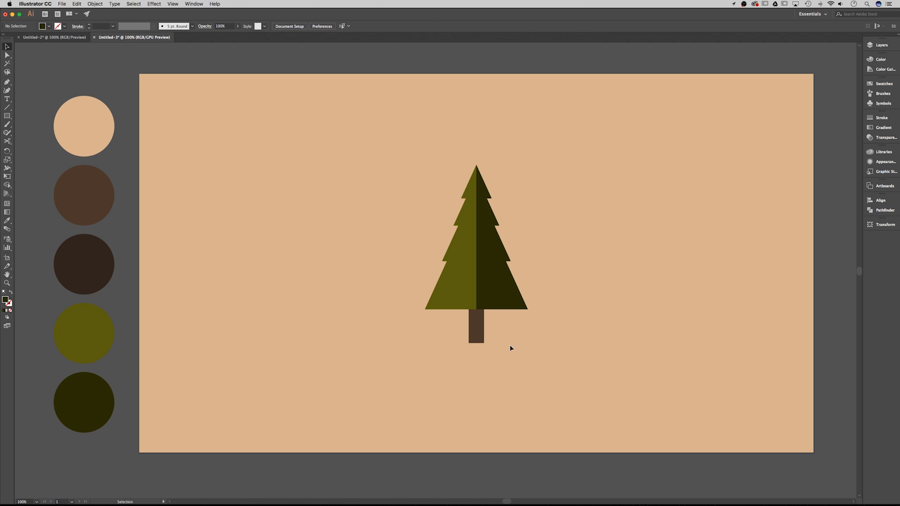
- Copy the brown trunk rectangle and paste the duplicate in place, exactly over the original
key("super+plus")
key("super+plus")
key("super+plus")
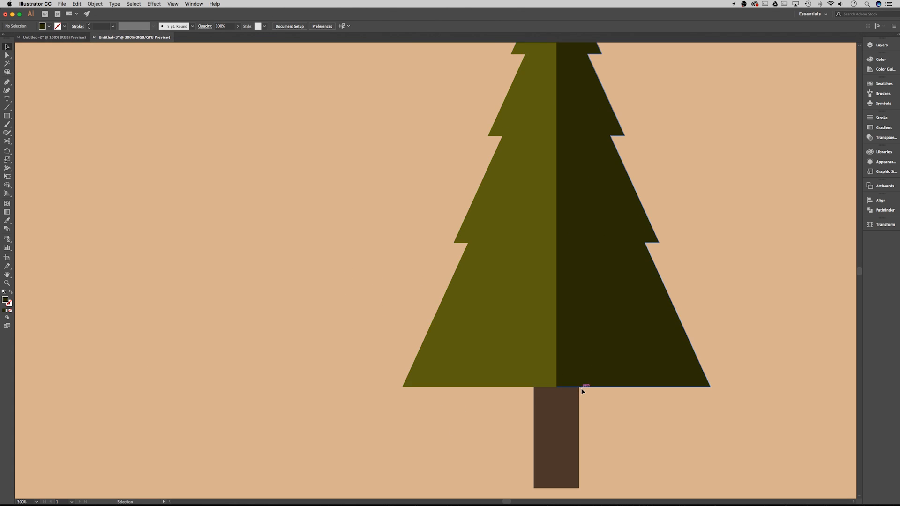
left_click_drag(568, 369, 475, 275)
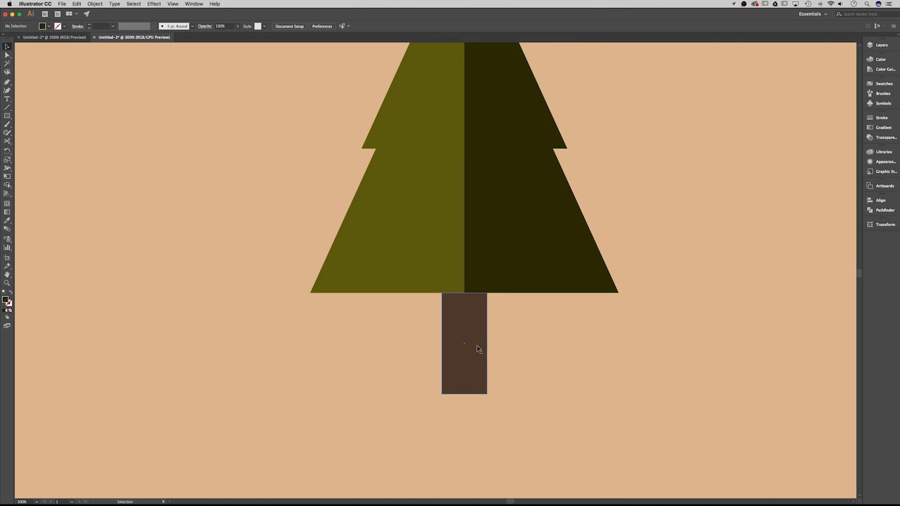
left_click(471, 314)
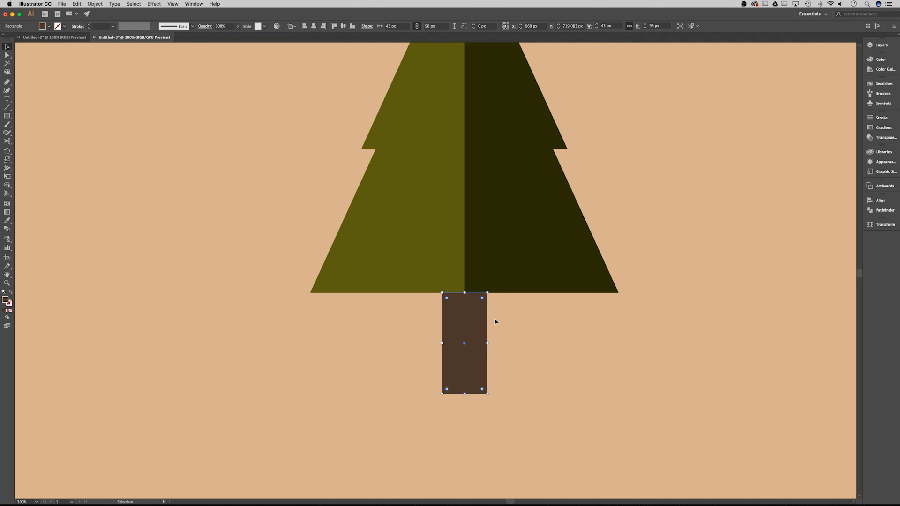
left_click(76, 4)
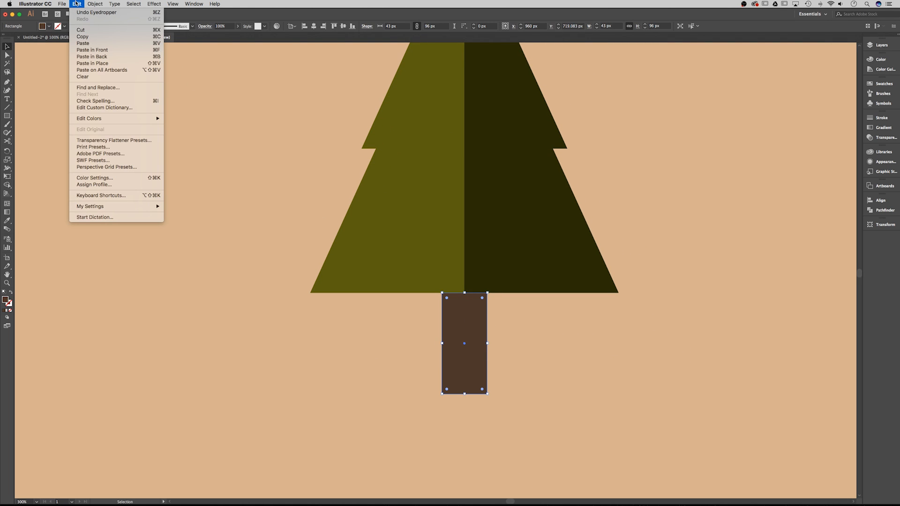
left_click(84, 38)
left_click(77, 4)
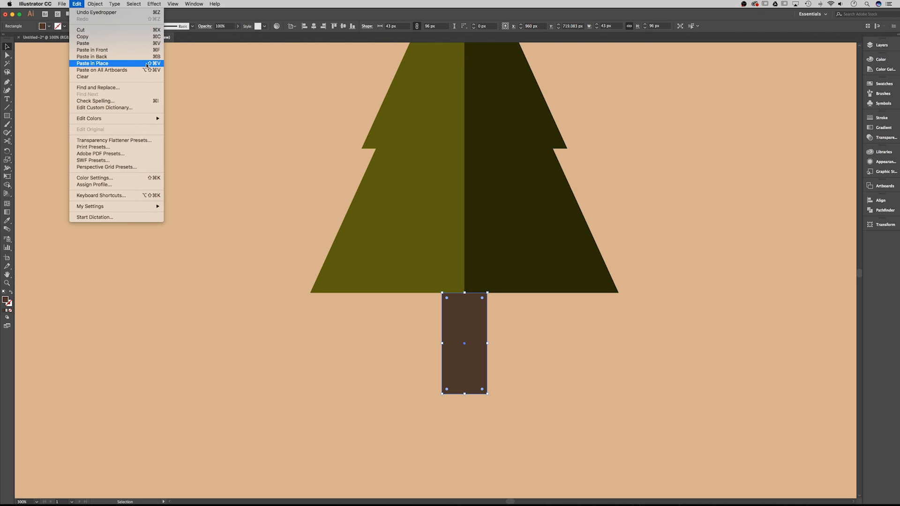
left_click(106, 64)
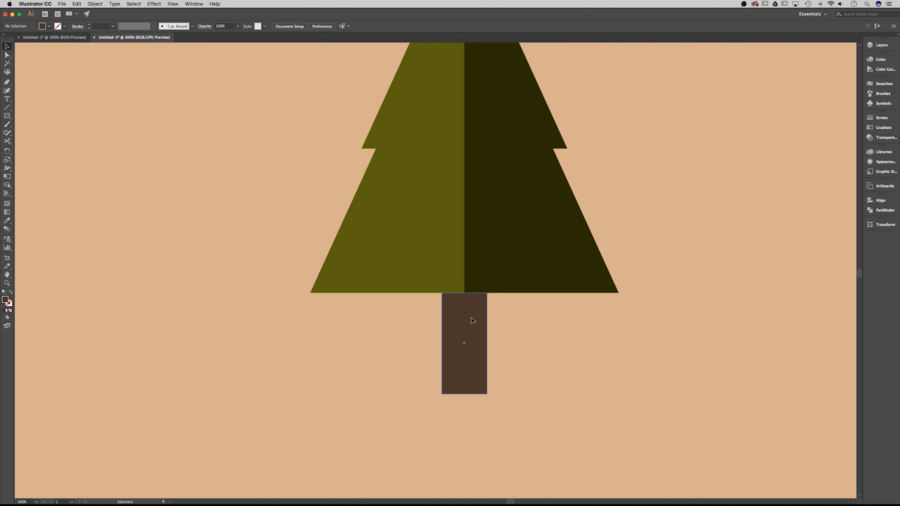
- Recolor the pasted trunk copy with the dark brown sampled from its palette circle, and deselect it
mouse_move(471, 318)
left_mouse_down()
mouse_move(551, 333)
mouse_move(468, 332)
left_mouse_up()
left_click(550, 357)
left_click(625, 330)
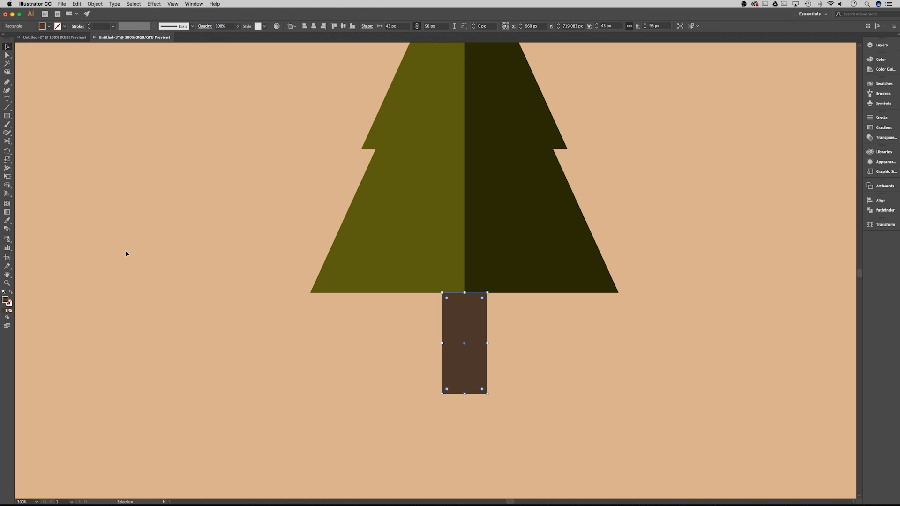
left_click_drag(190, 354, 354, 305)
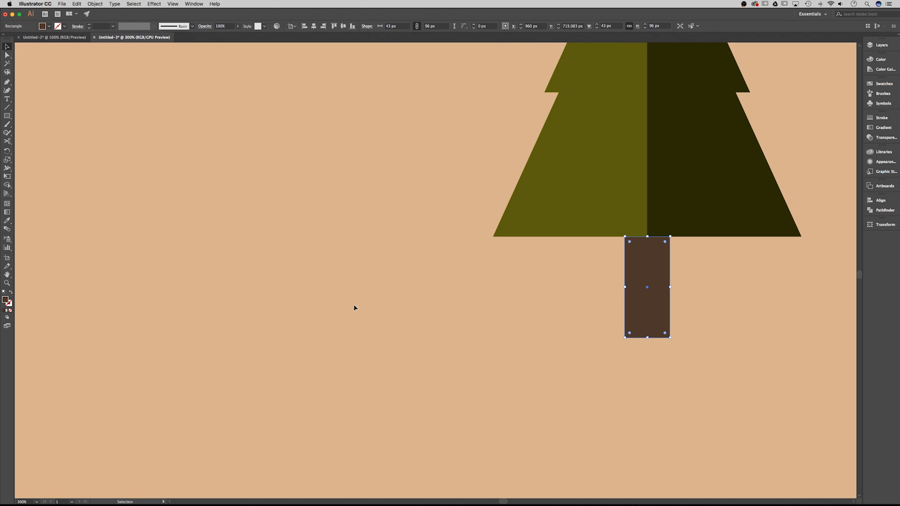
key("super+minus")
key("super+minus")
left_click_drag(286, 311, 369, 320)
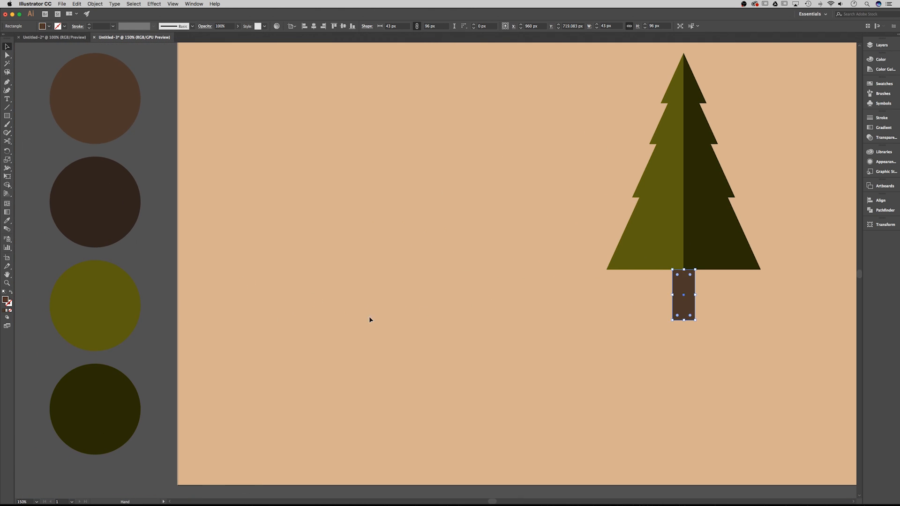
key("i")
left_click(110, 200)
left_click_drag(574, 247, 415, 257)
key("v")
left_click(576, 301)
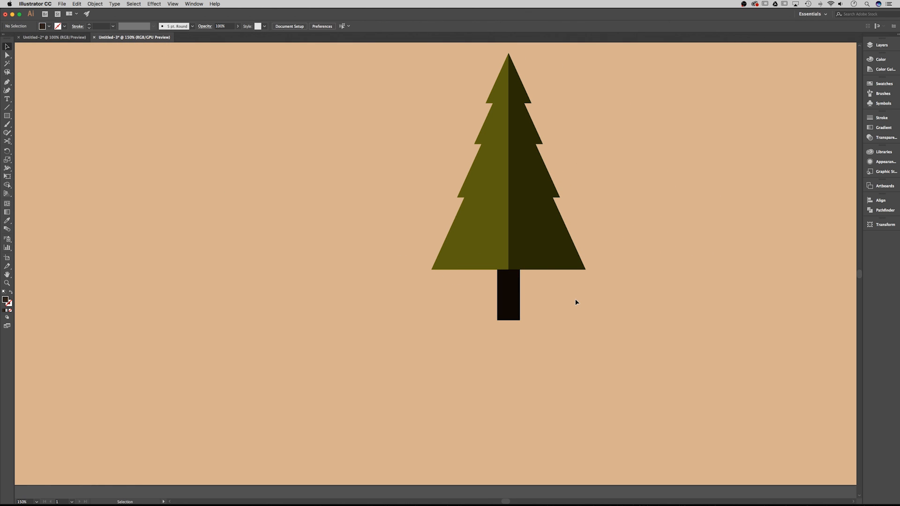
- Narrow the dark trunk copy from its left edge to a strip about 13.5 px wide along the trunk's right side
key("super+plus")
key("super+plus")
key("super+plus")
left_click(468, 281)
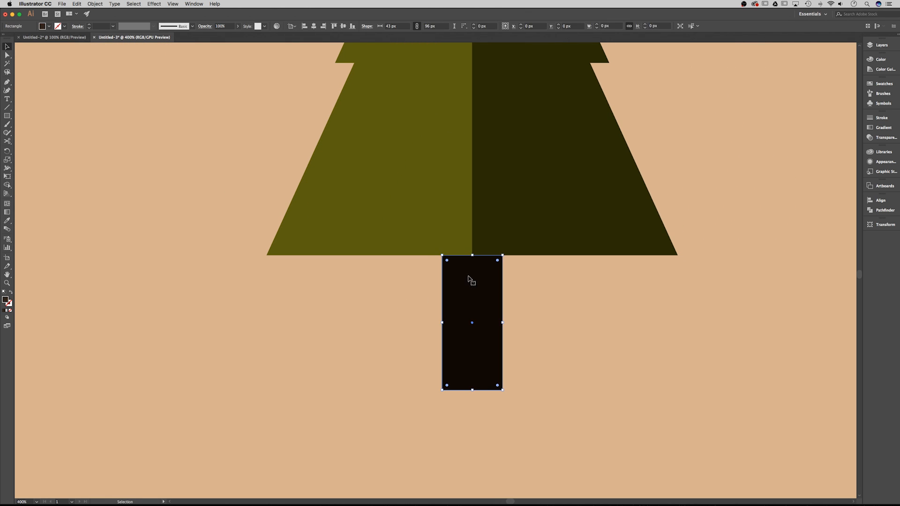
left_click_drag(442, 323, 484, 317)
key("super+minus")
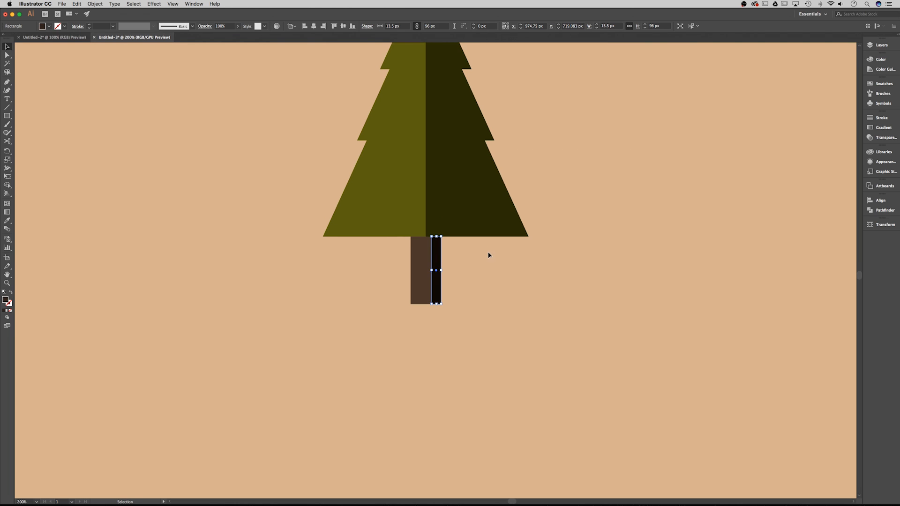
scroll(488, 255, "up", 5)
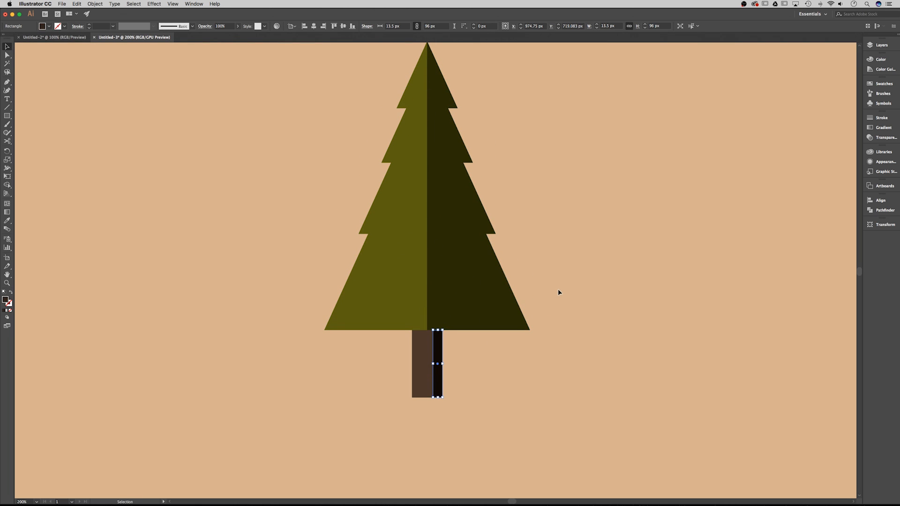
key("super+minus")
key("super+minus")
left_click_drag(577, 178, 587, 223)
left_click(585, 228)
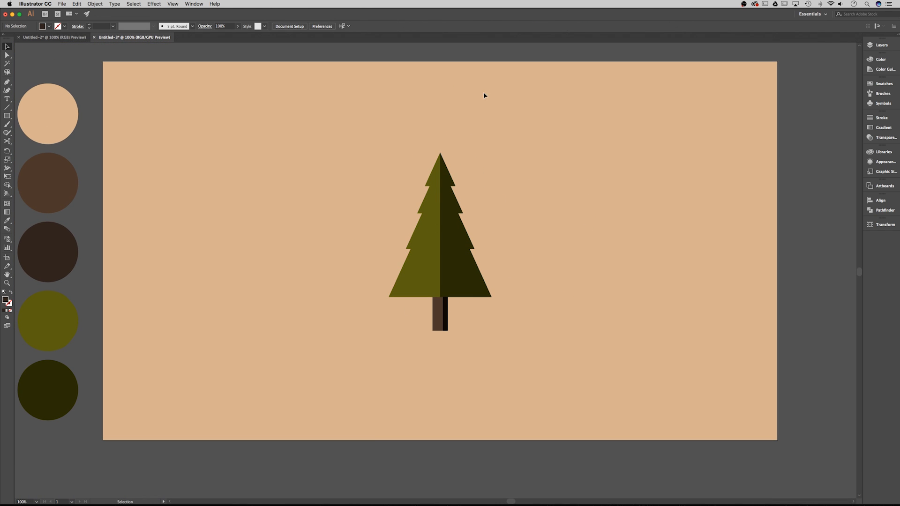
- Set the opacity of the dark shadow strip on the trunk to 50%, and deselect it
key("super+equal")
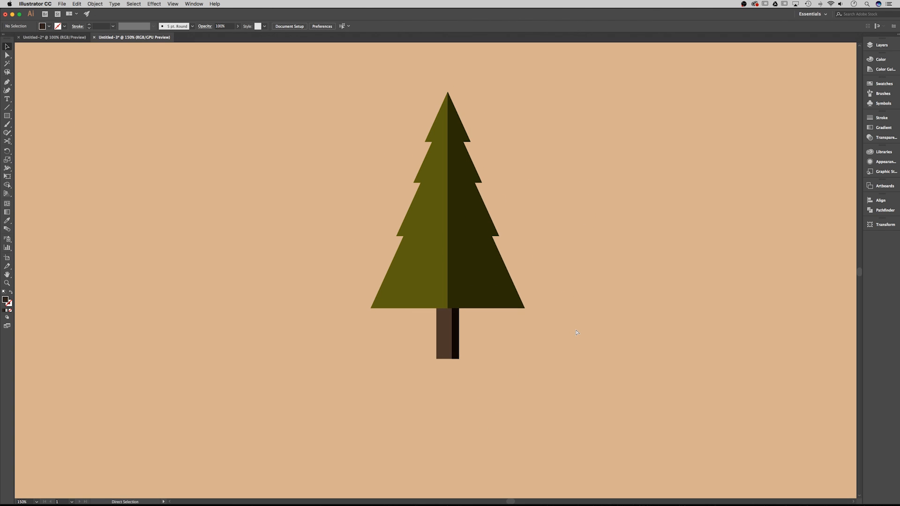
left_click_drag(475, 321, 480, 317)
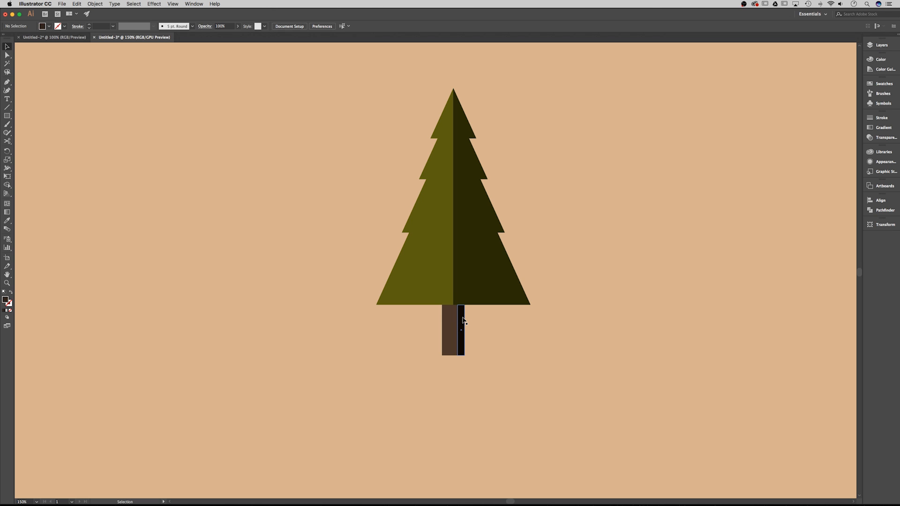
left_click(460, 319)
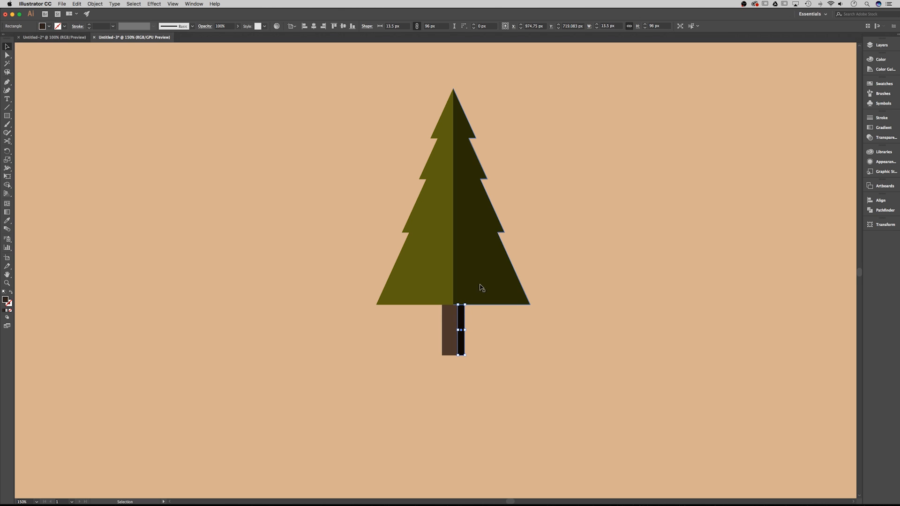
left_click(882, 137)
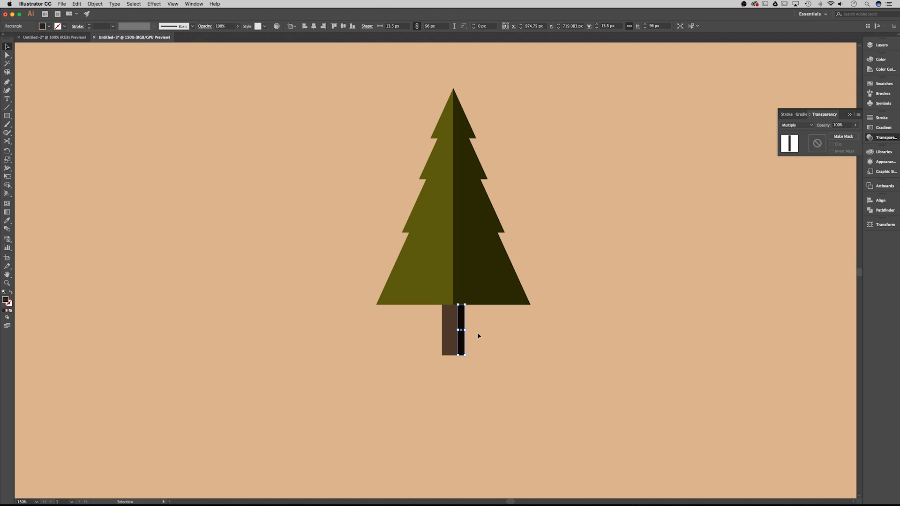
left_click(342, 151)
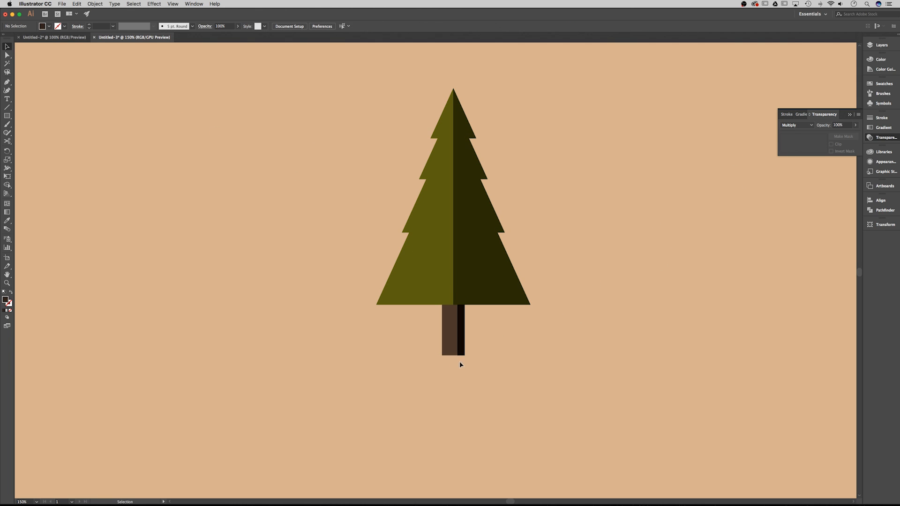
left_click(460, 322)
left_click(226, 26)
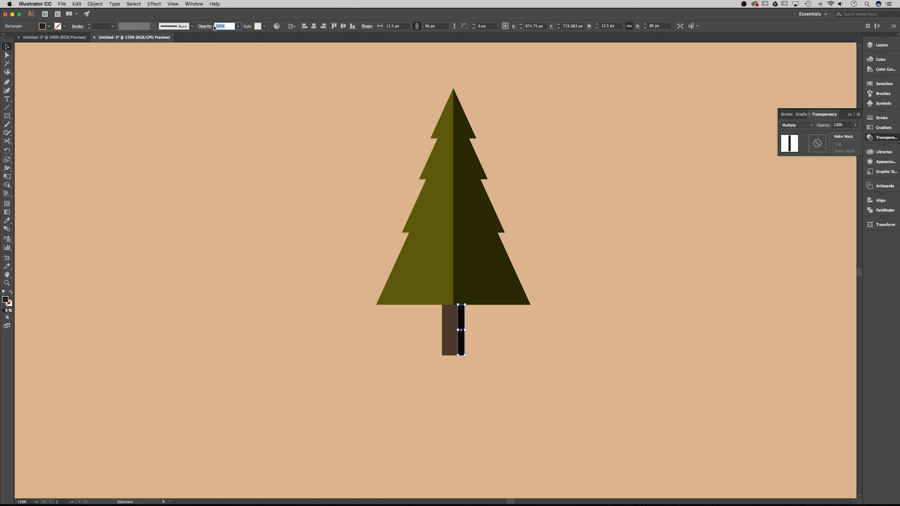
type("50")
key("Return")
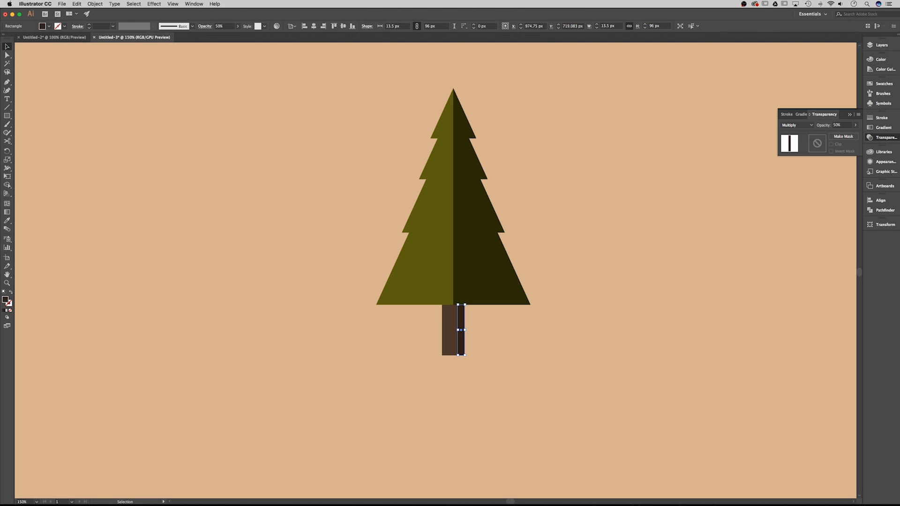
left_click(389, 397)
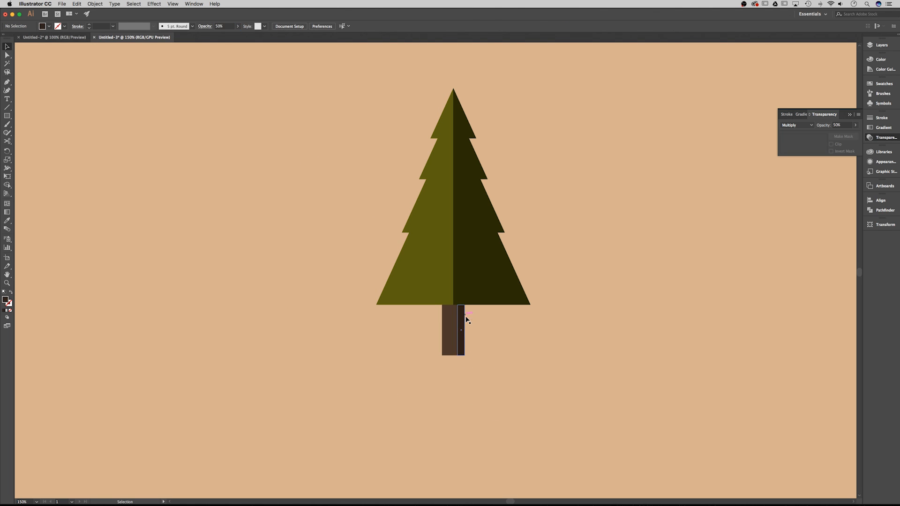
key("super+minus")
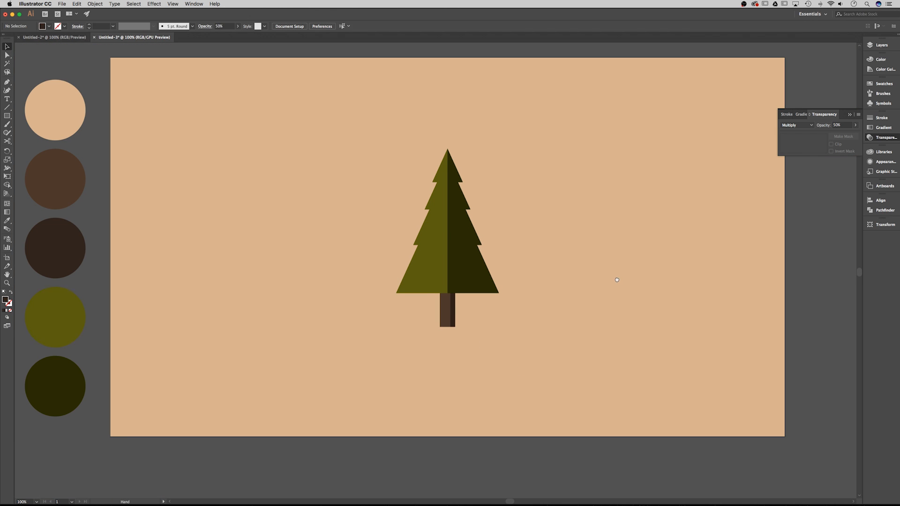
left_click_drag(617, 280, 632, 282)
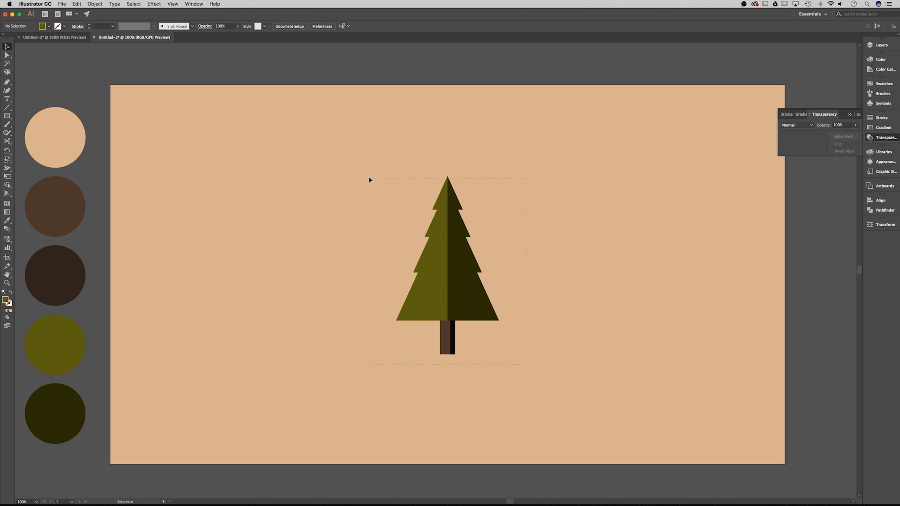
left_click_drag(369, 167, 370, 168)
left_click(497, 284)
mouse_move(557, 262)
left_mouse_down()
mouse_move(547, 247)
mouse_move(544, 272)
left_mouse_up()
- Copy the tree's dark green right half together with the full brown trunk, and paste both in place
key("super+equal")
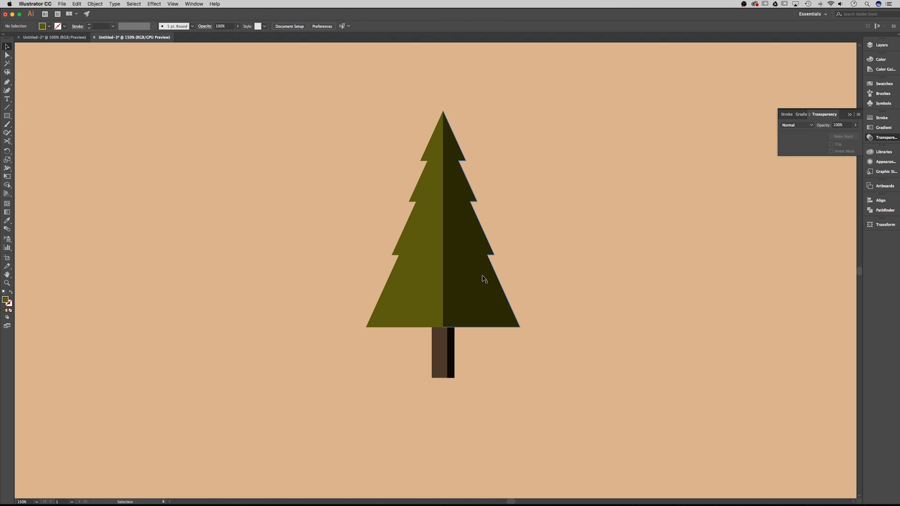
left_click(482, 277)
left_click_drag(482, 276, 474, 239)
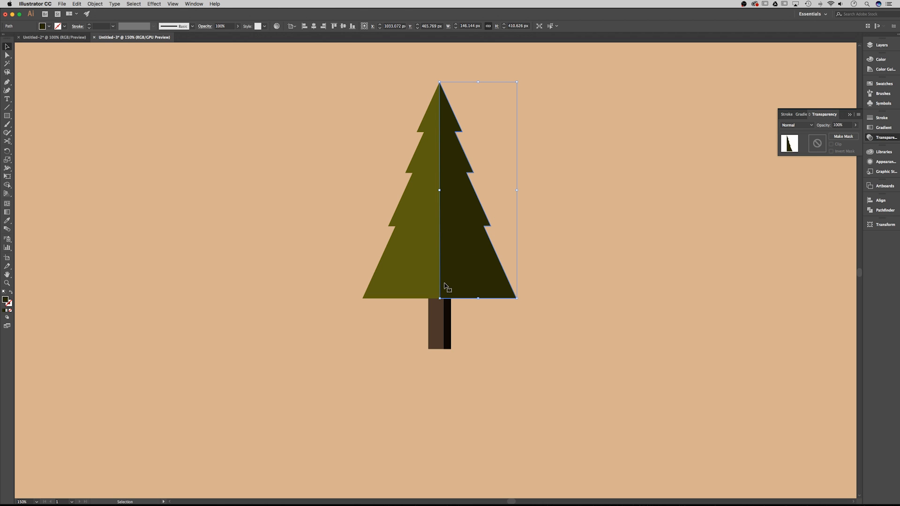
left_click(436, 314, "shift")
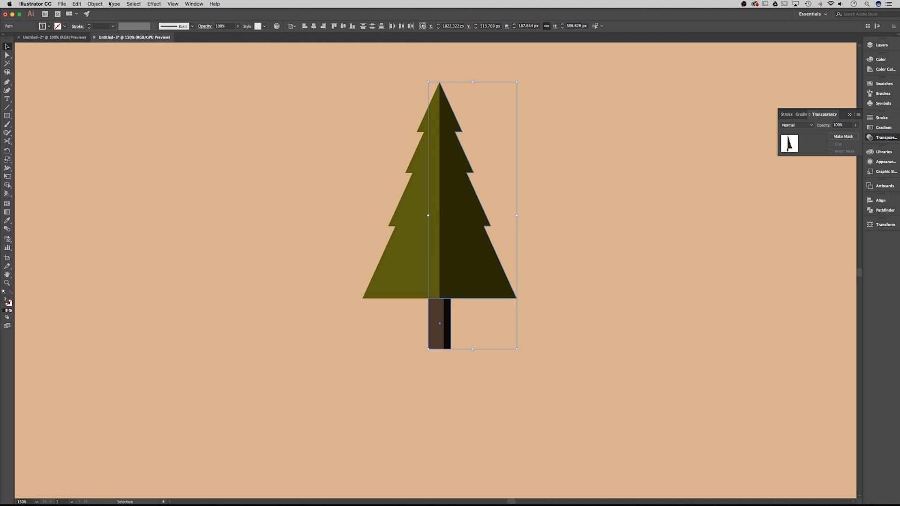
left_click(76, 4)
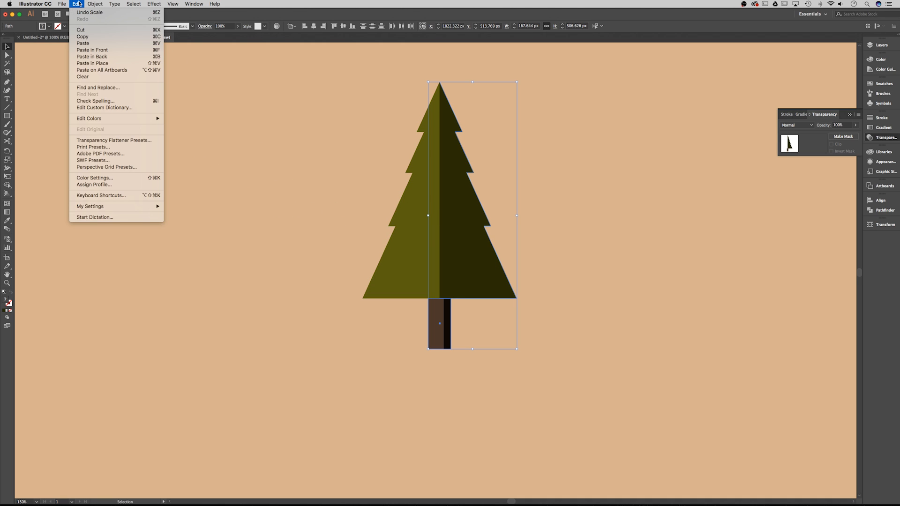
left_click(82, 36)
left_click(76, 4)
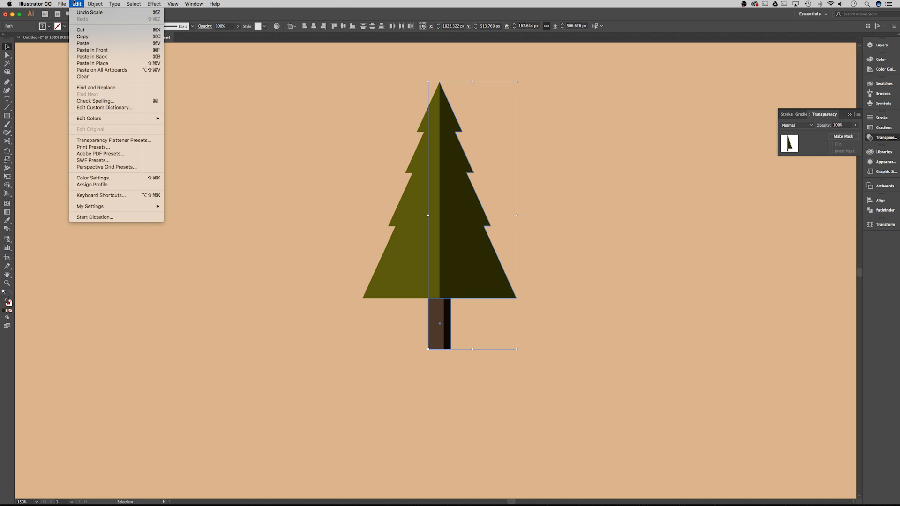
left_click(87, 63)
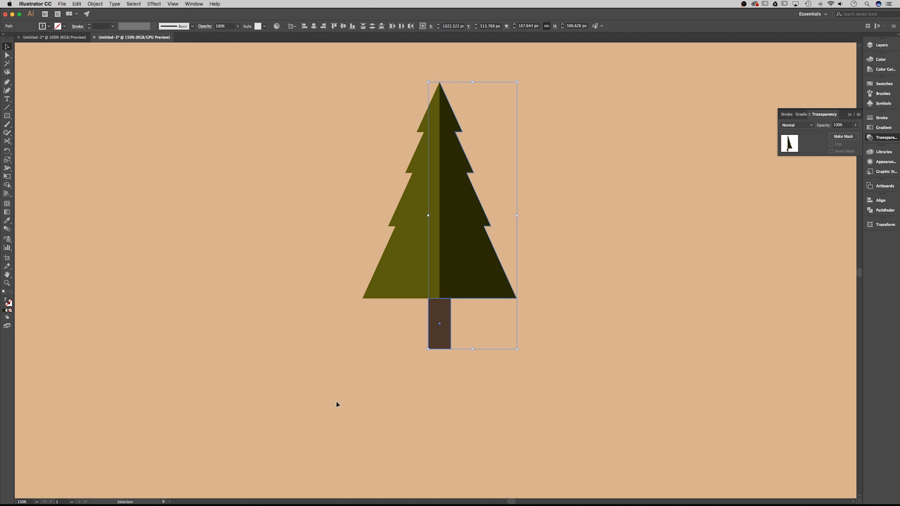
left_click_drag(467, 274, 552, 274)
key("ctrl+z")
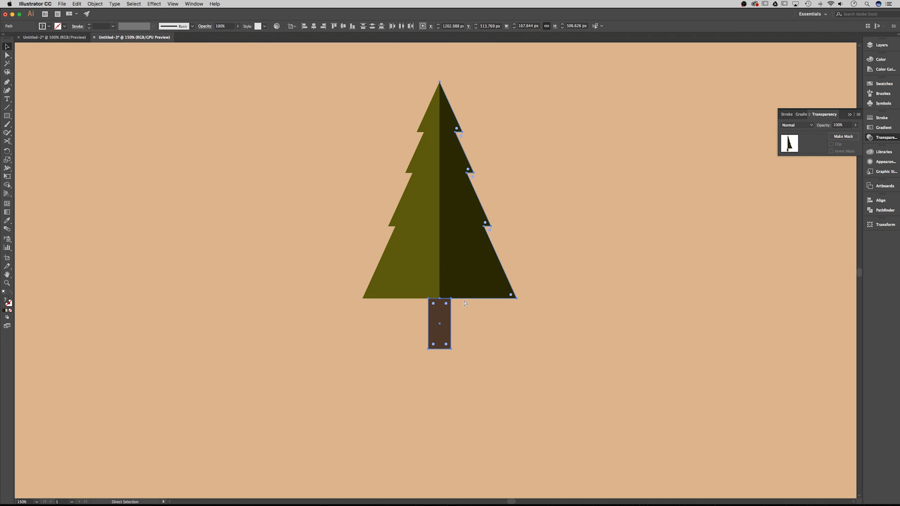
key("v")
right_click(471, 256)
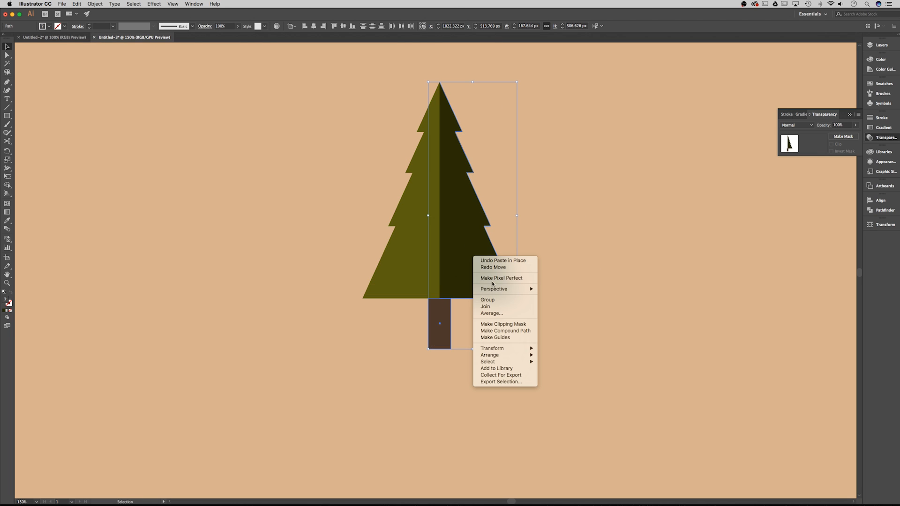
left_click(494, 300)
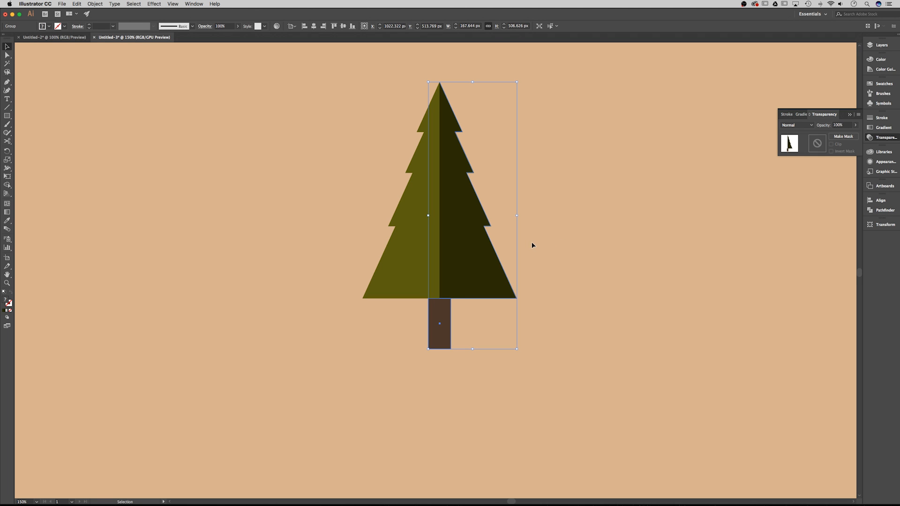
key("super+z")
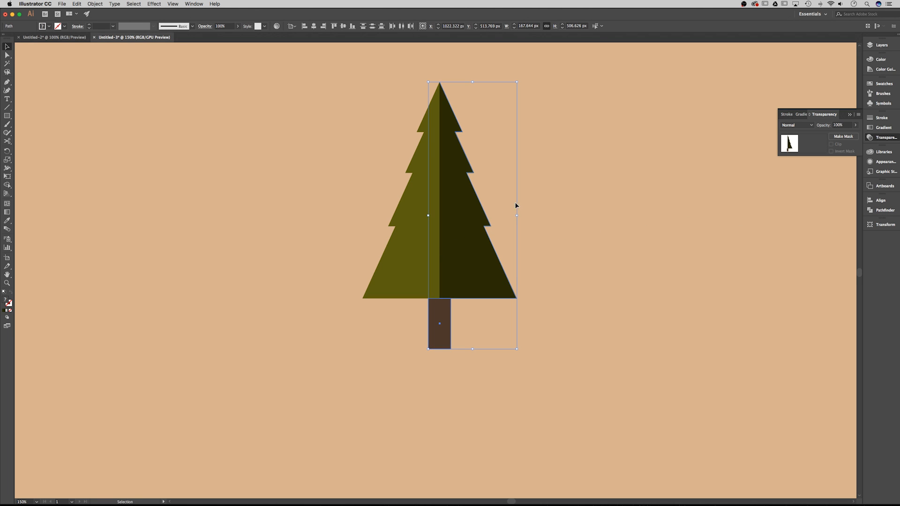
- Unite the pasted copies of the tree's dark right half and the trunk into a single shape with Pathfinder
left_click(881, 211)
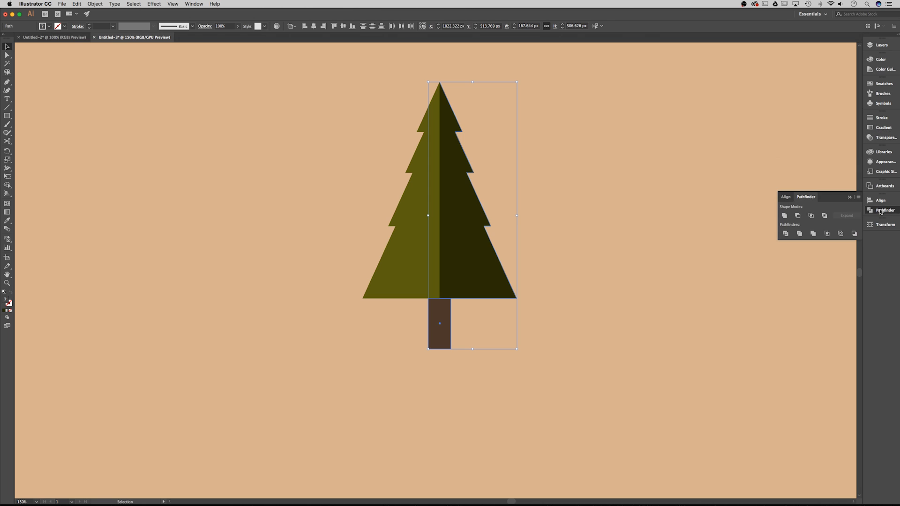
left_click(785, 216)
left_click_drag(466, 224, 574, 224)
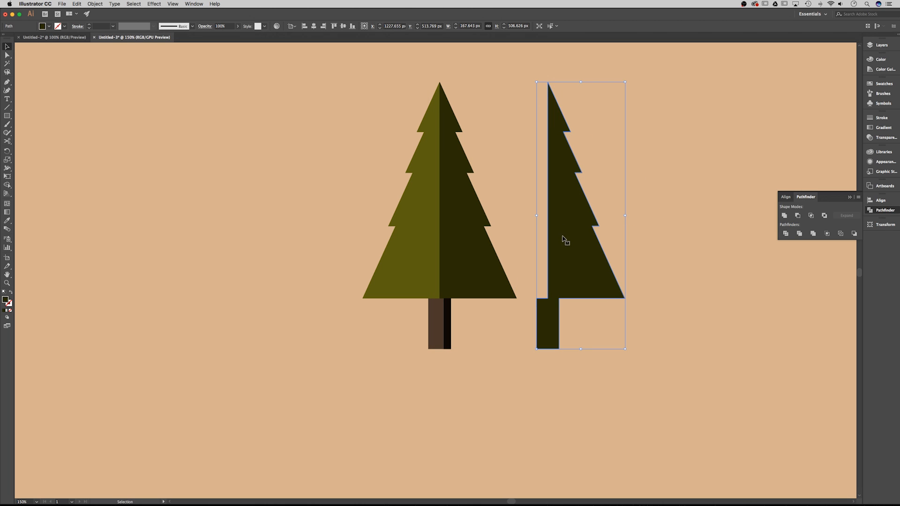
key("super+z")
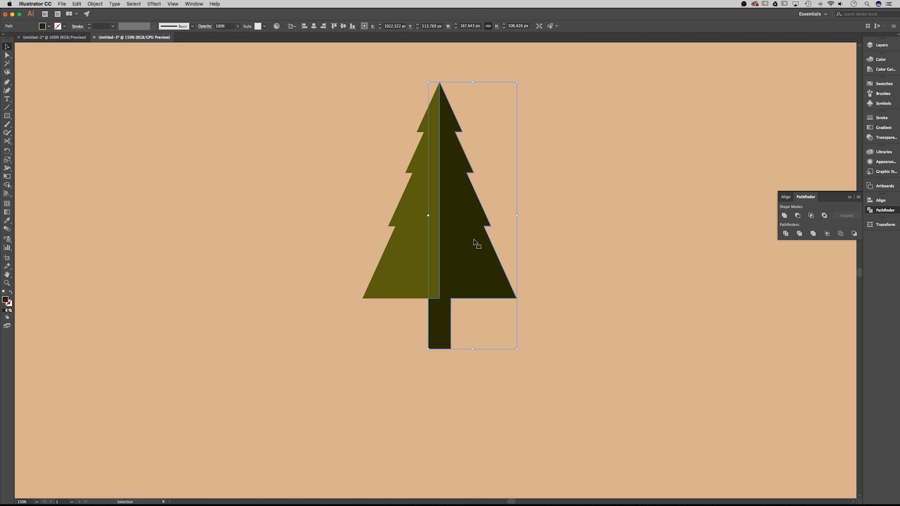
- Fill the united half-tree and trunk silhouette with the black swatch, and deselect it
left_click(50, 26)
left_click(20, 38)
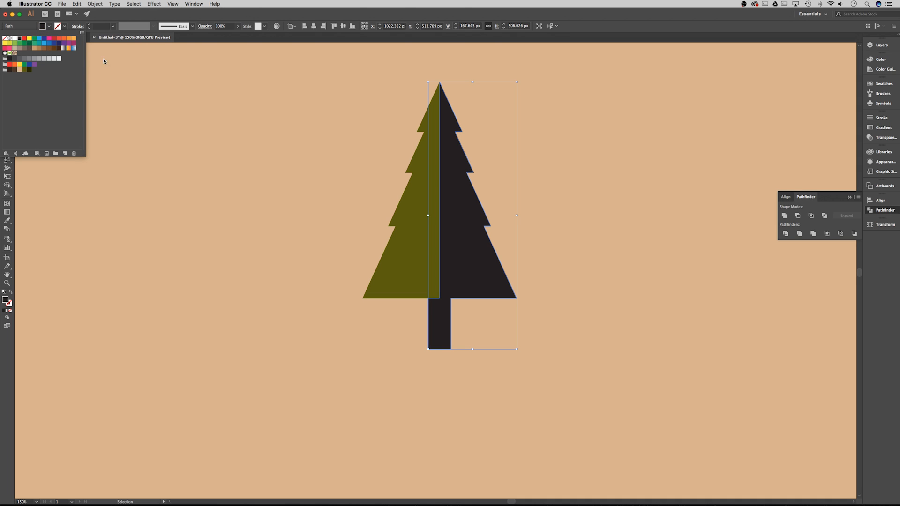
left_click(636, 190)
left_click(629, 219)
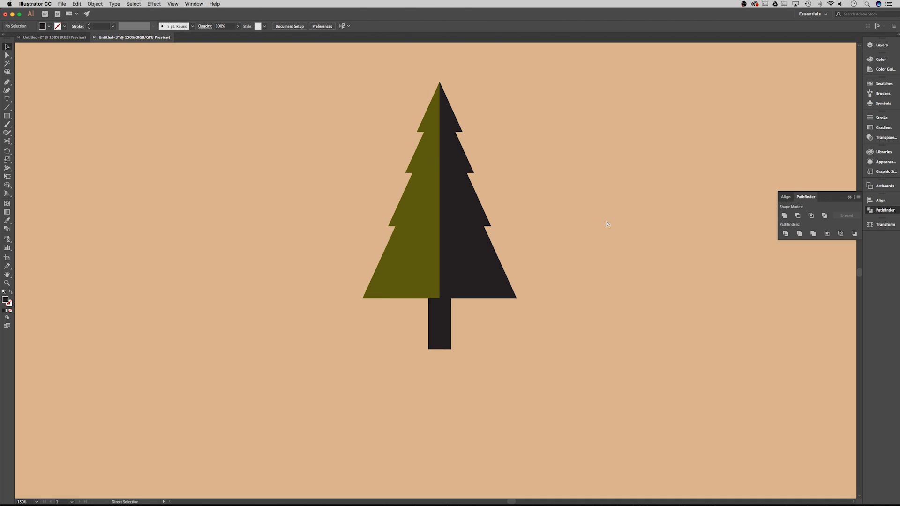
key("super+1")
key("v")
left_click(463, 265)
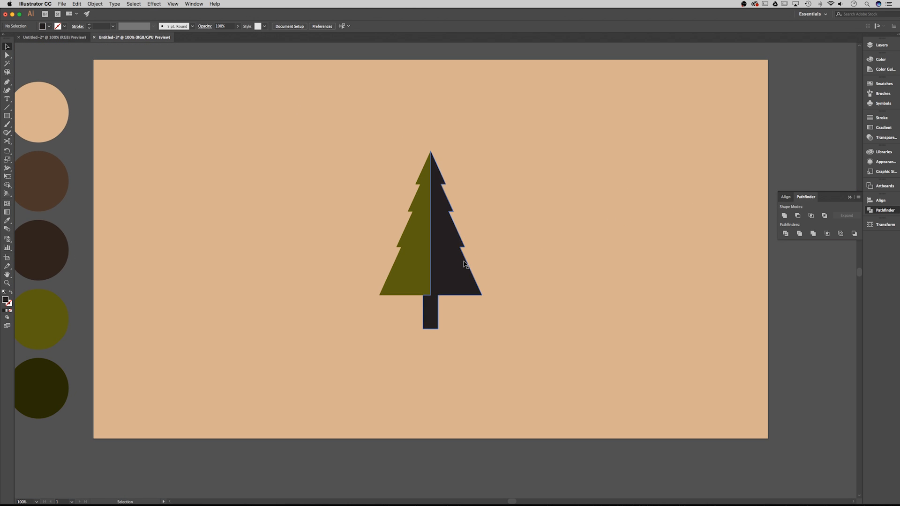
left_click_drag(464, 265, 493, 264)
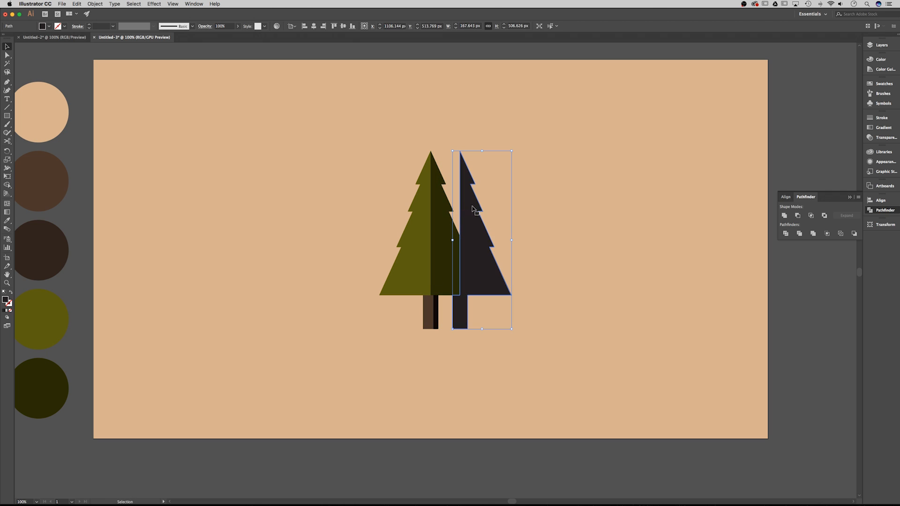
left_click(629, 197)
key("super+z")
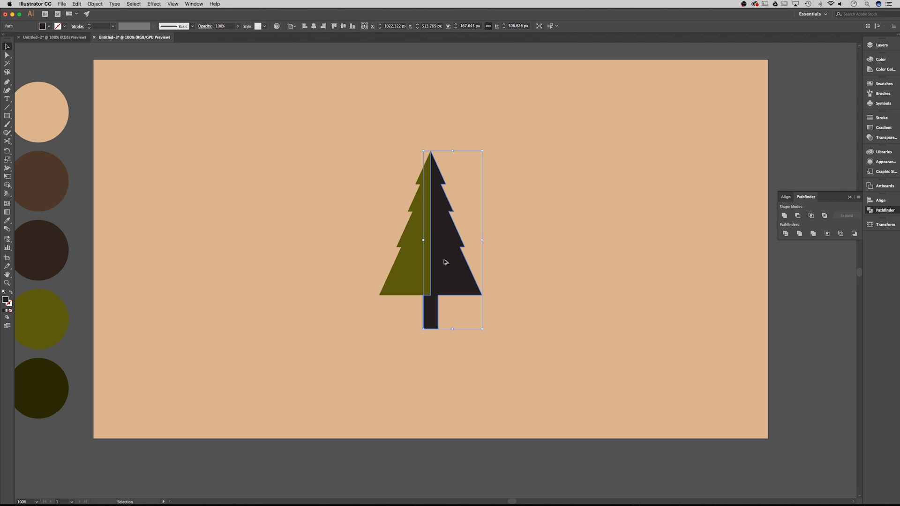
- Duplicate the black silhouette diagonally, about 410 px right and 410 px down, so its trunk extends below the artboard
left_click_drag(445, 260, 573, 417)
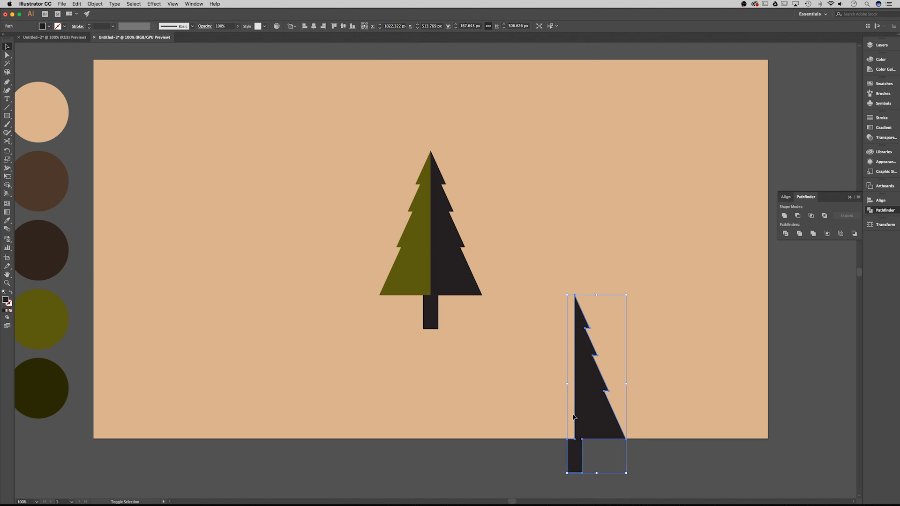
left_click(586, 353)
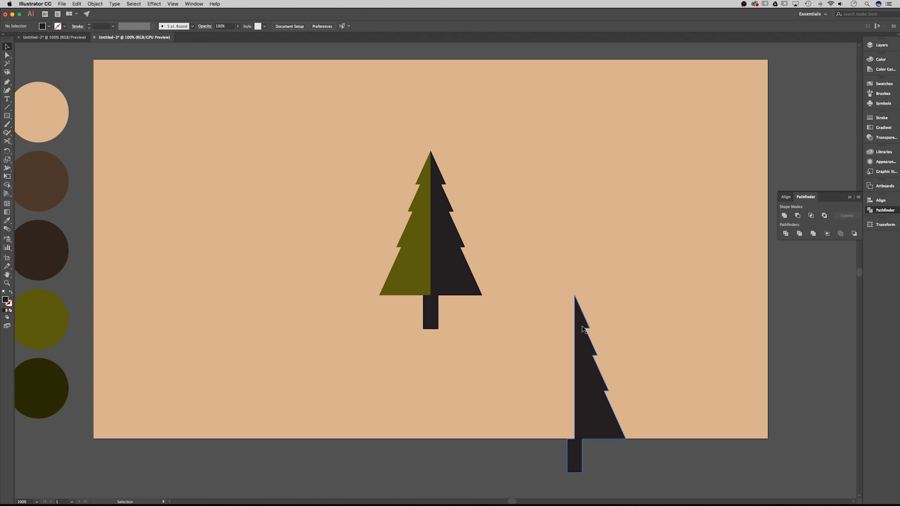
left_click(445, 263)
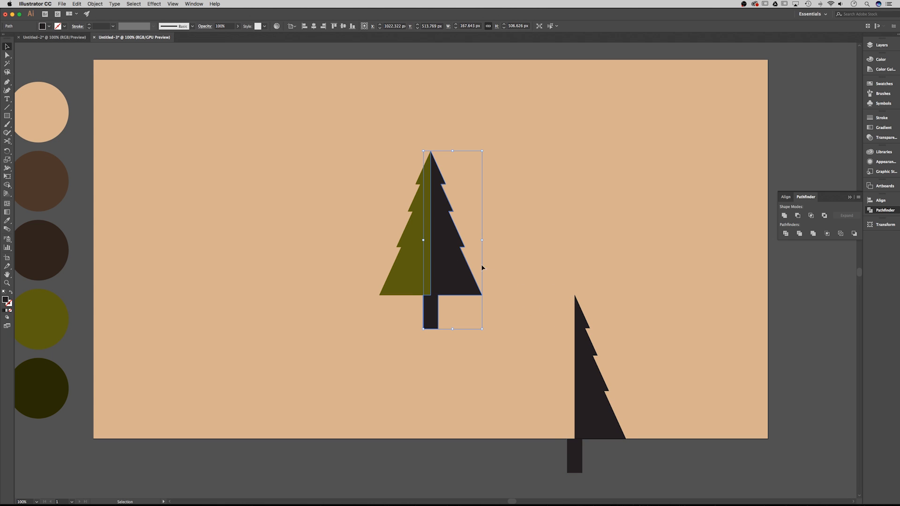
- Set the opacity of the lower-right silhouette copy to 0%, and deselect it
left_click(590, 391)
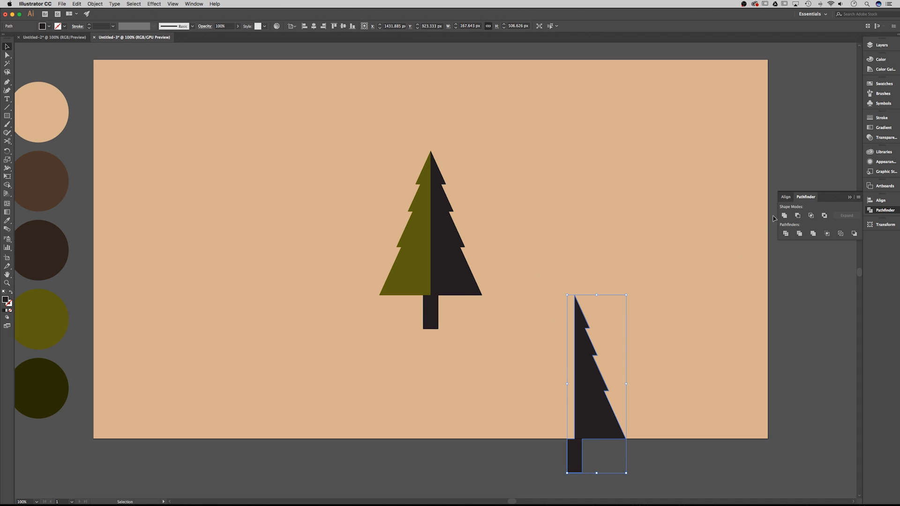
left_click(886, 137)
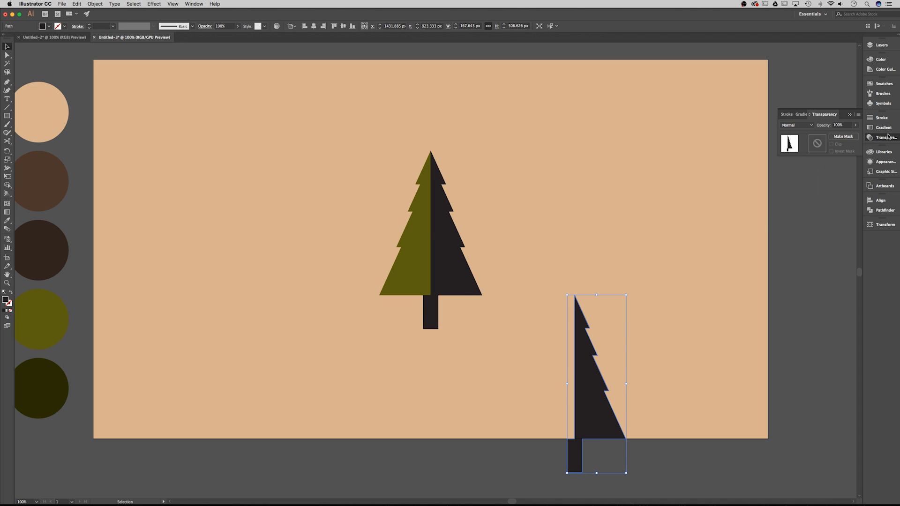
left_click(846, 125)
type("0")
key("Return")
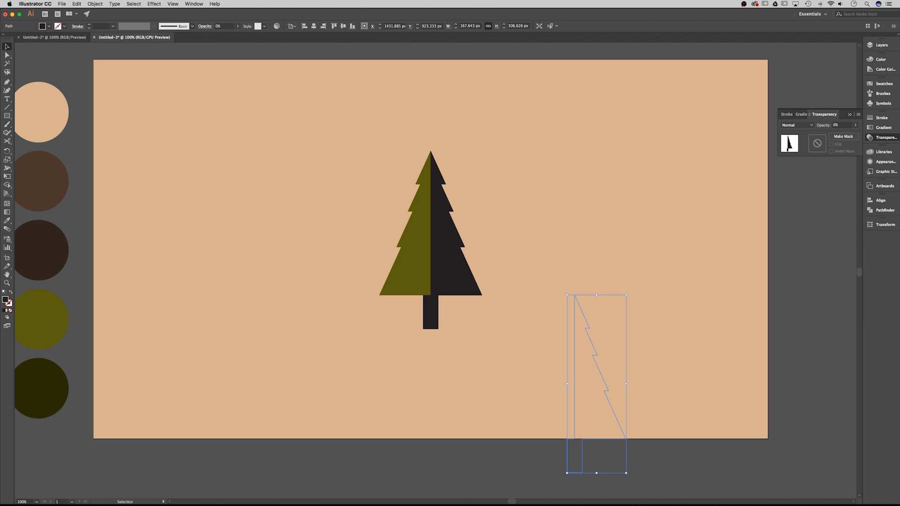
left_click(696, 228)
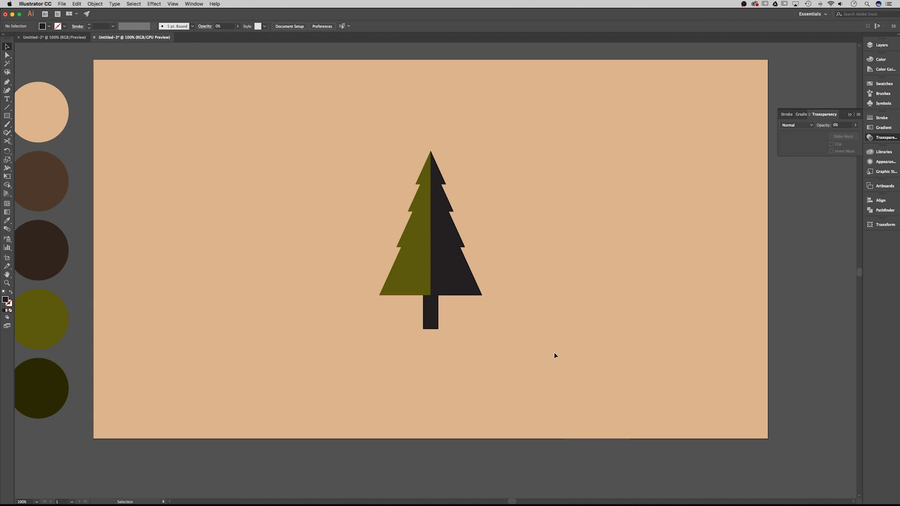
- Select both silhouettes and set the blend options to Specified Distance spacing of 1 px with Align to Page orientation
left_click(460, 275)
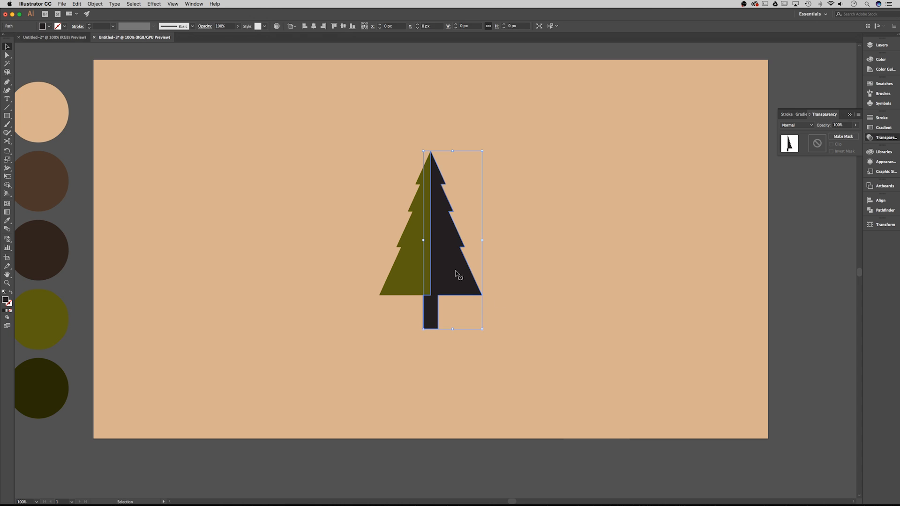
left_click(592, 364, "shift")
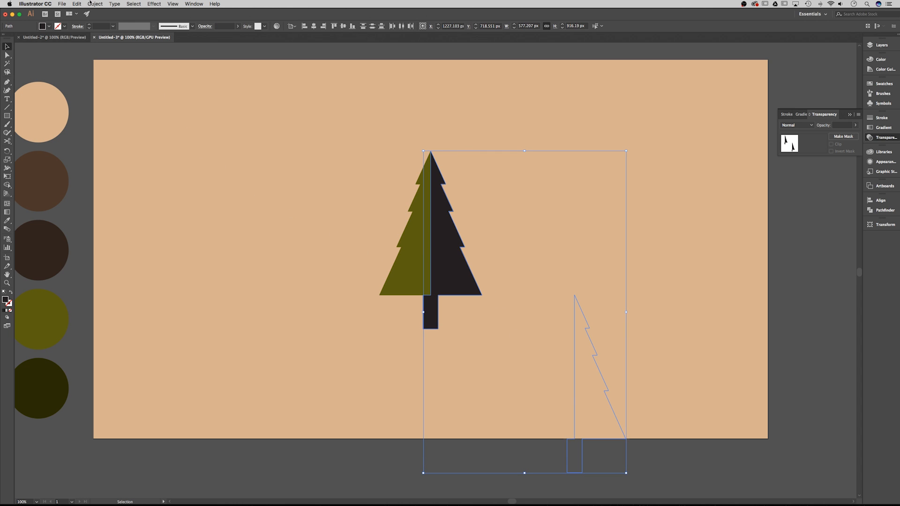
left_click(90, 4)
mouse_move(114, 162)
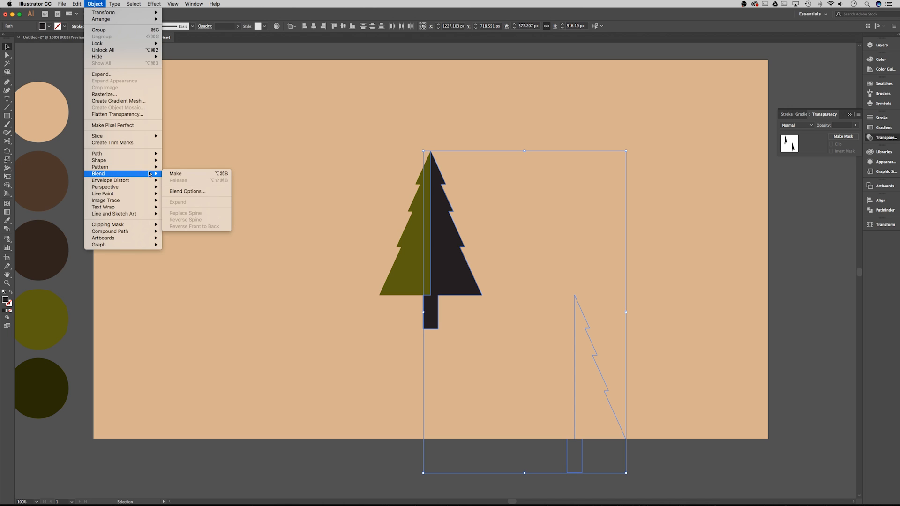
left_click(188, 192)
left_click(467, 214)
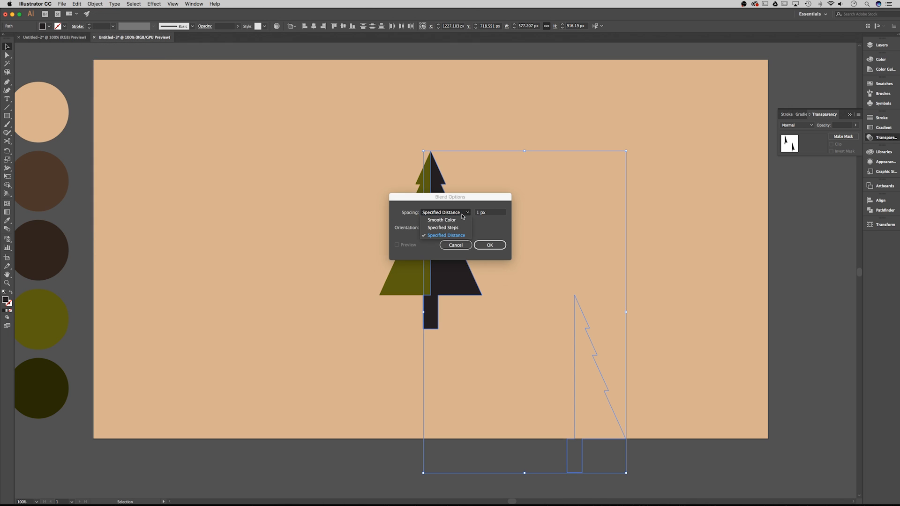
left_click(442, 235)
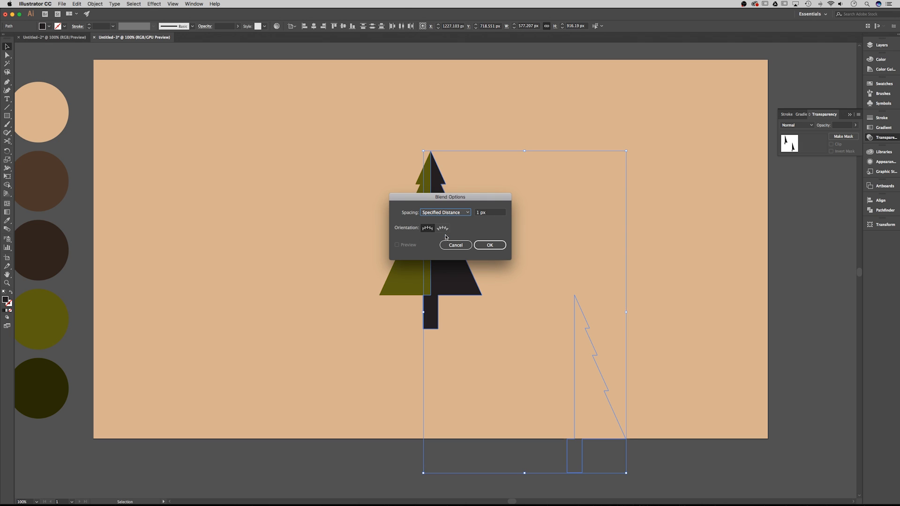
left_click(488, 215)
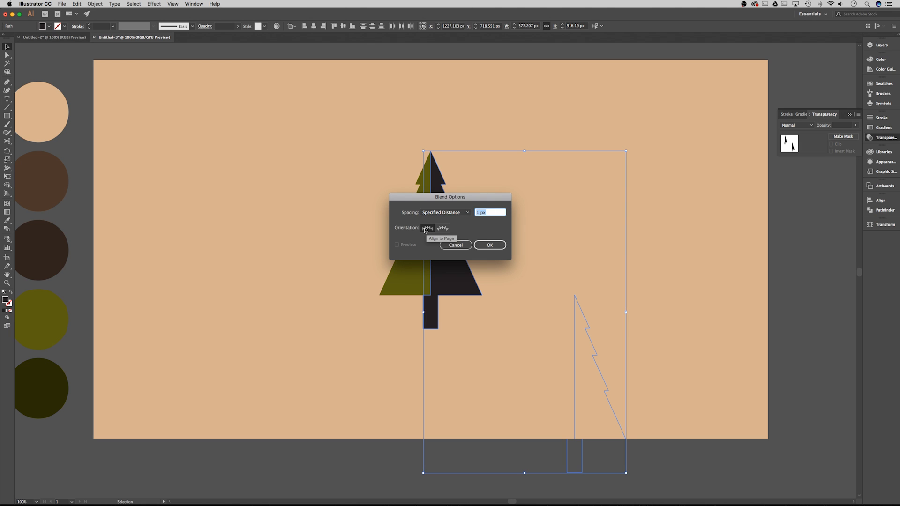
left_click(489, 245)
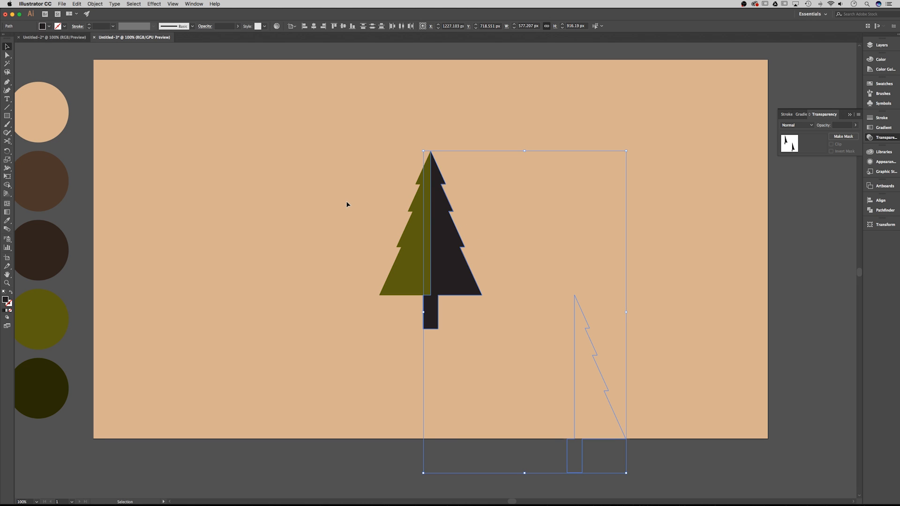
- Make a blend between the black silhouette and its transparent copy to form the long shadow, and deselect it
left_click(93, 4)
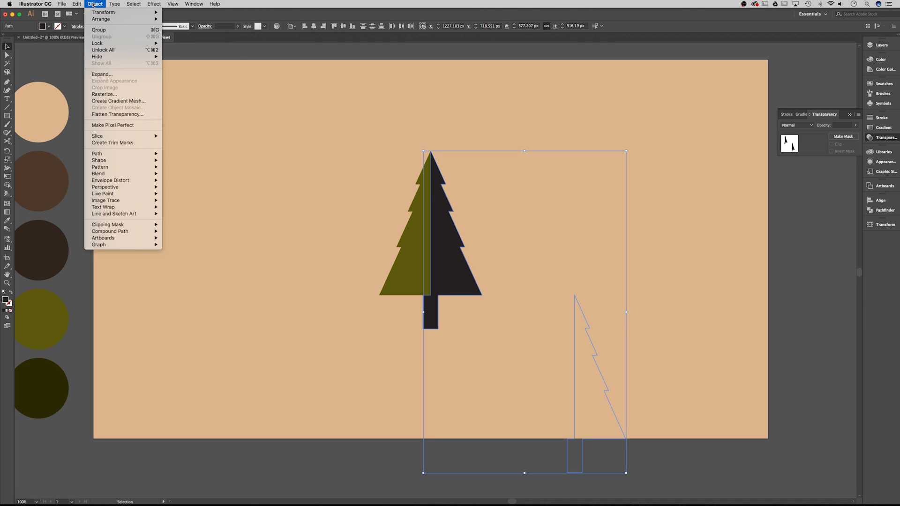
mouse_move(112, 175)
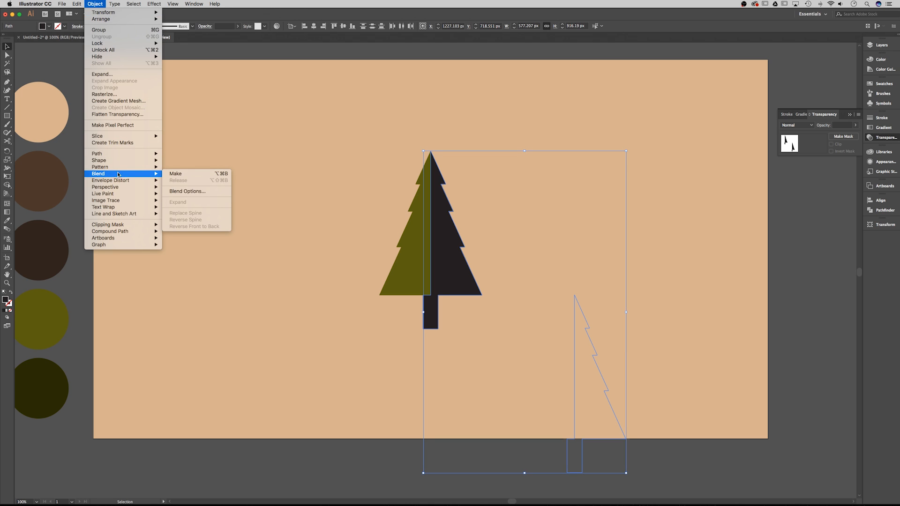
left_click(176, 174)
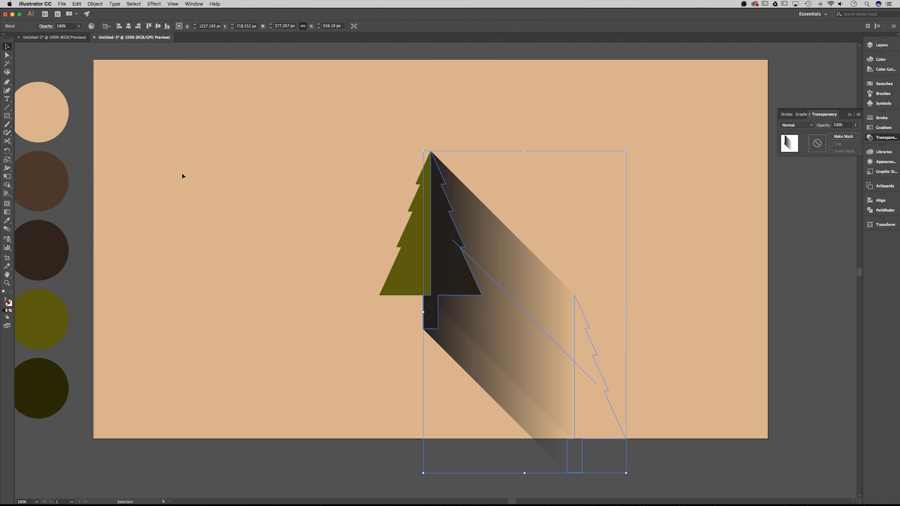
left_click(608, 275)
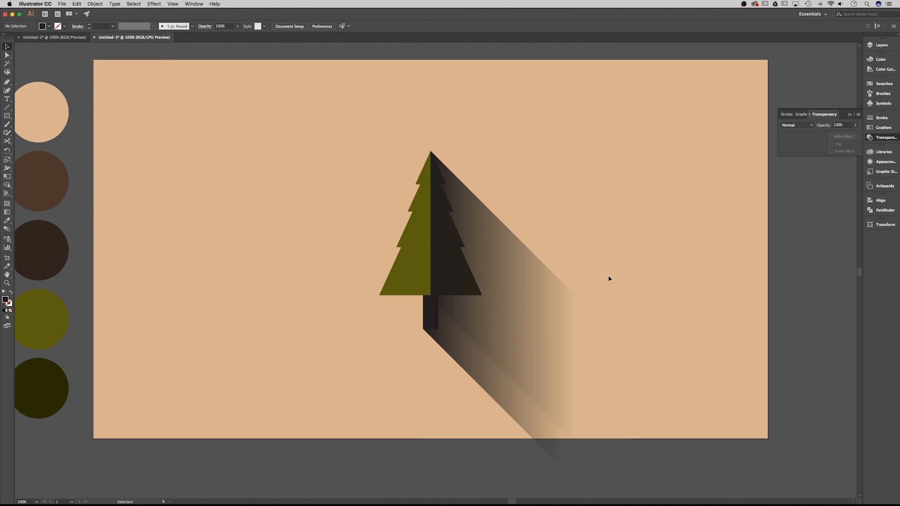
- Send the blended long shadow to the back of the stacking order, and deselect it
key("ctrl+minus")
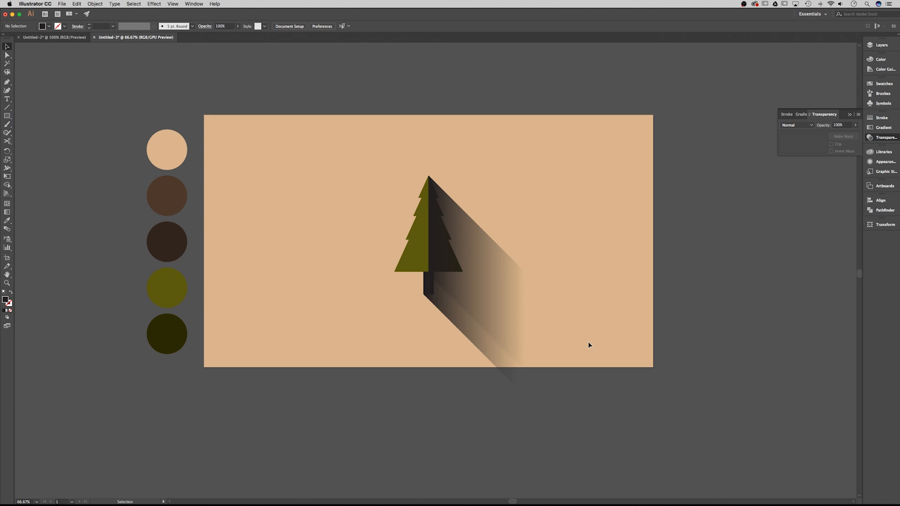
left_click(505, 292)
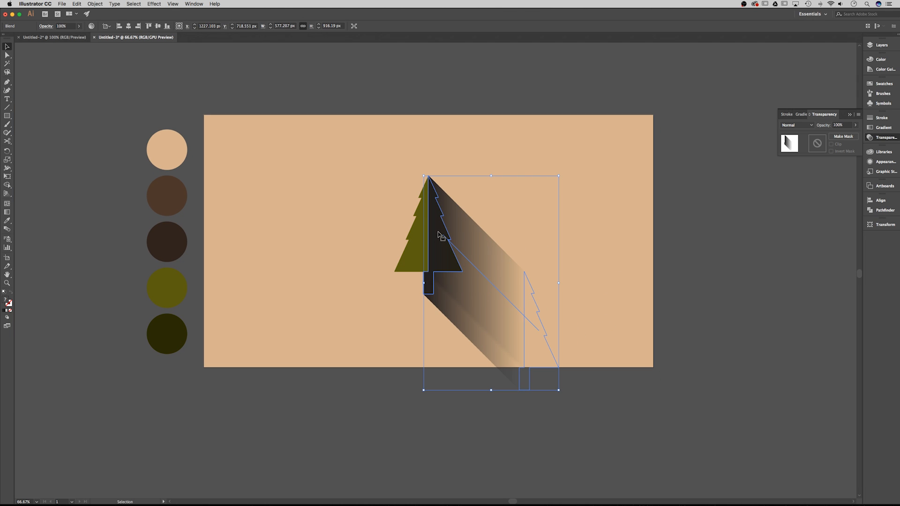
right_click(525, 318)
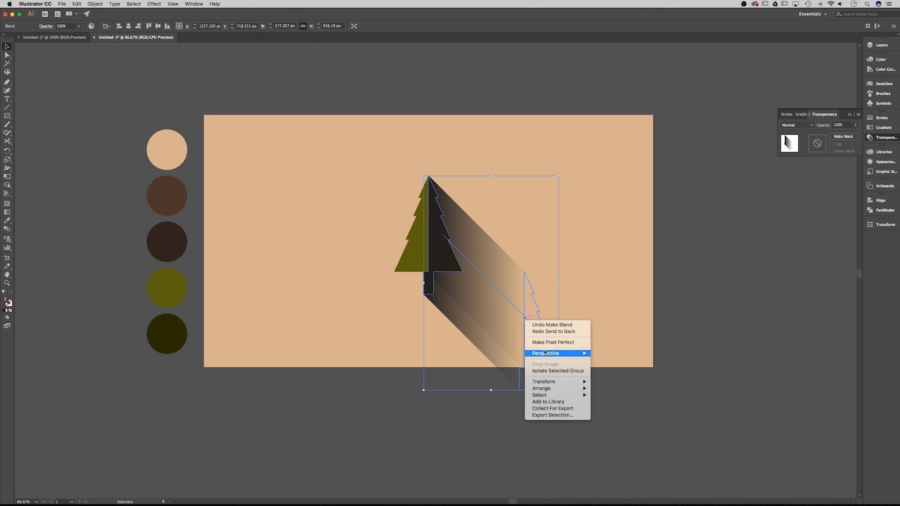
mouse_move(556, 392)
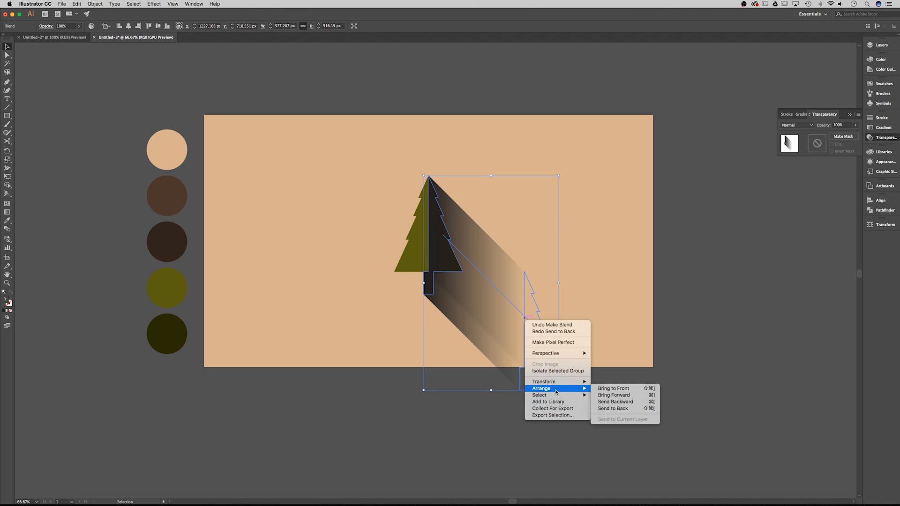
left_click(614, 409)
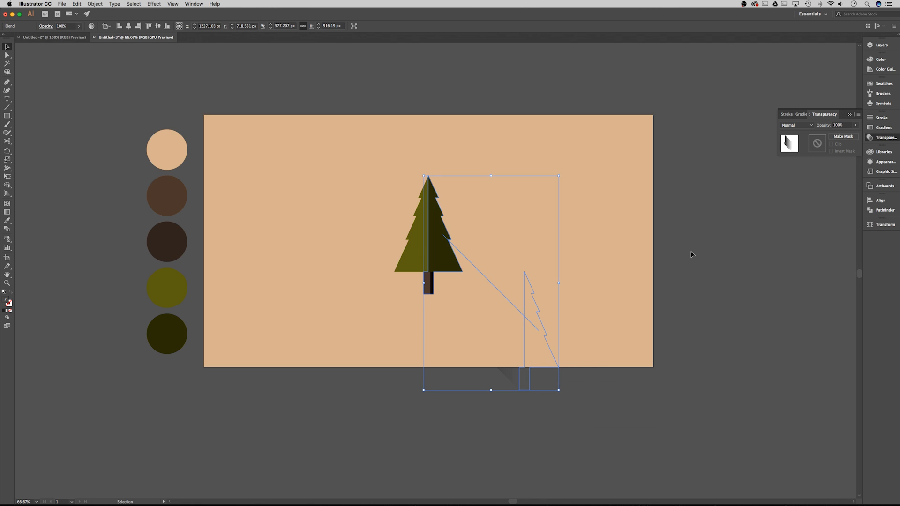
left_click(718, 214)
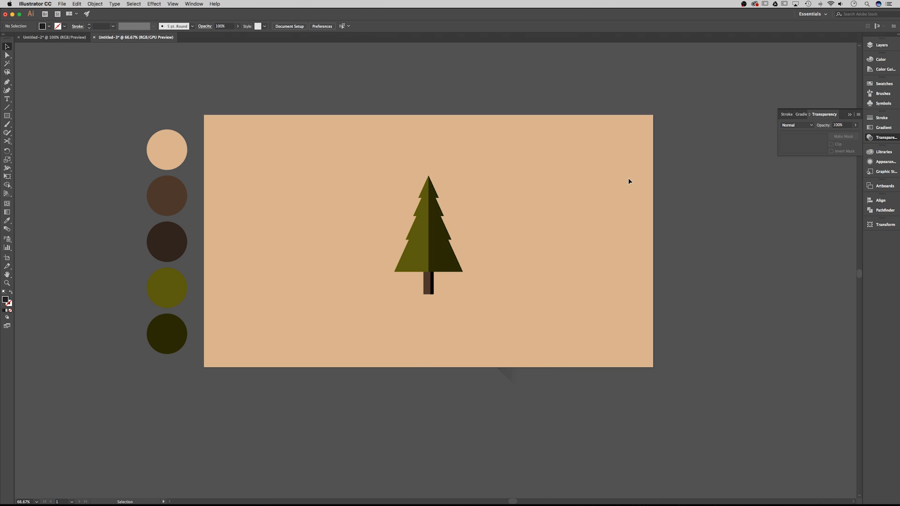
- Unlock all objects and send the tan background rectangle to the back, behind the long shadow
left_click(545, 201)
left_click(675, 141)
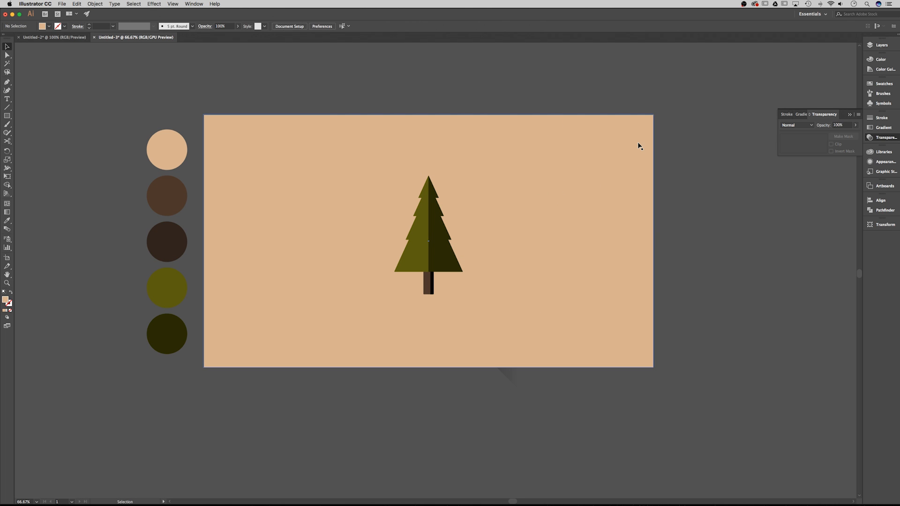
left_click(615, 149)
right_click(615, 149)
mouse_move(638, 257)
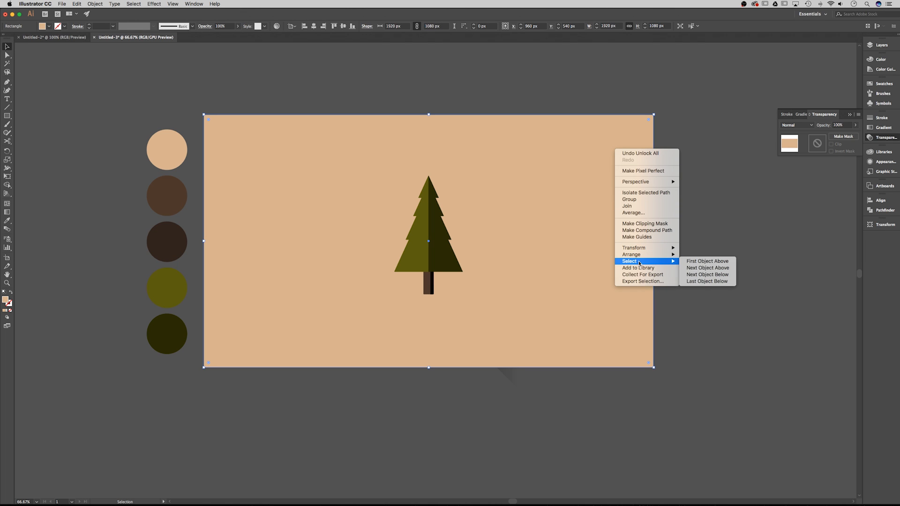
left_click(695, 275)
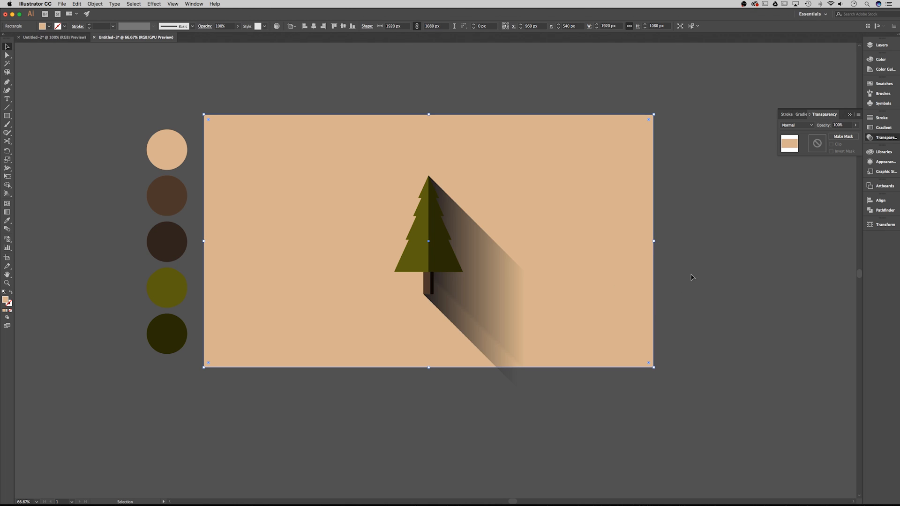
- Set the opacity of the blended long shadow to 30% and deselect it
left_click(699, 251)
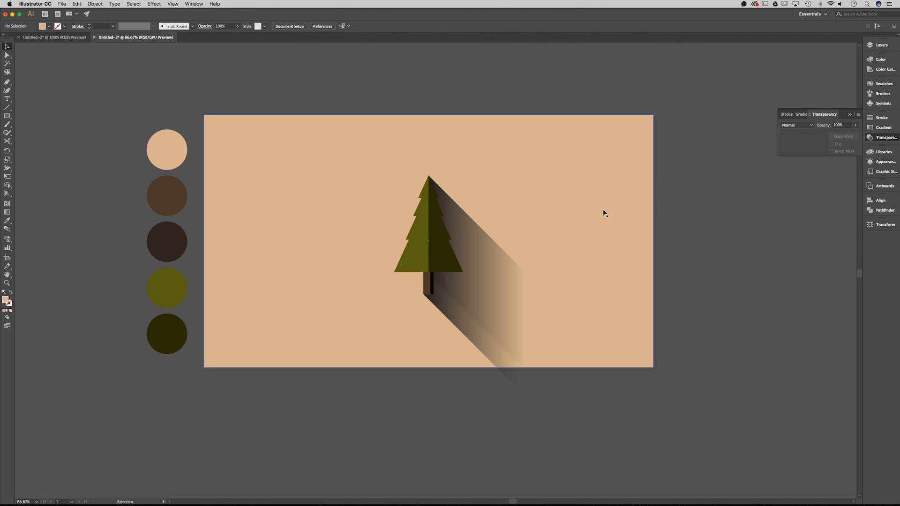
left_click(497, 305)
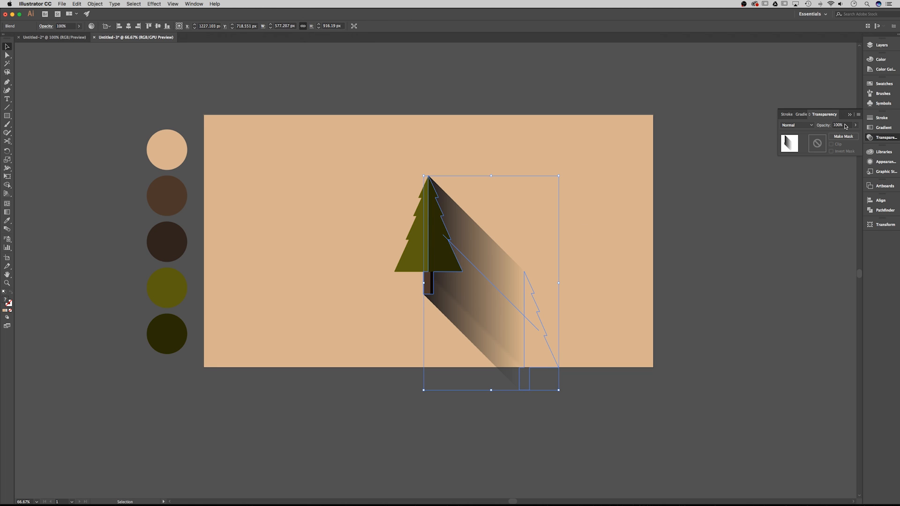
left_click_drag(845, 125, 829, 126)
type("30")
key("Return")
left_click(819, 167)
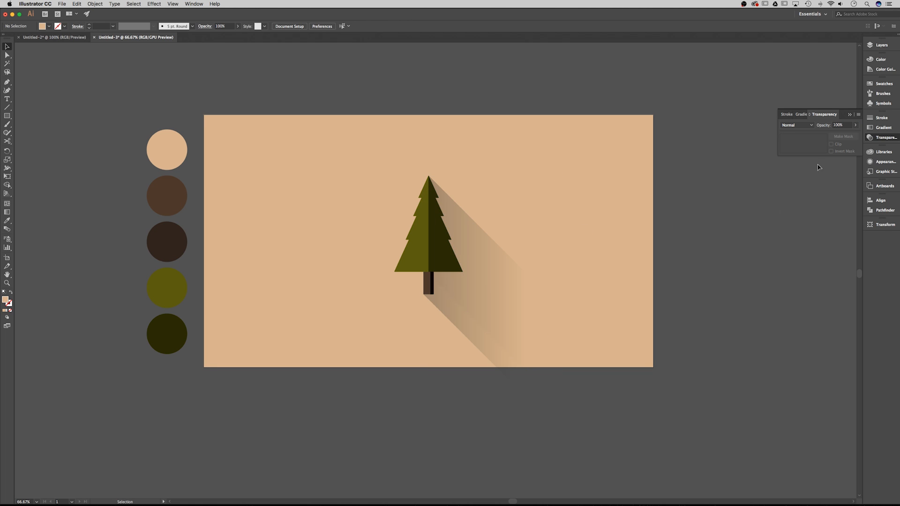
left_click(849, 115)
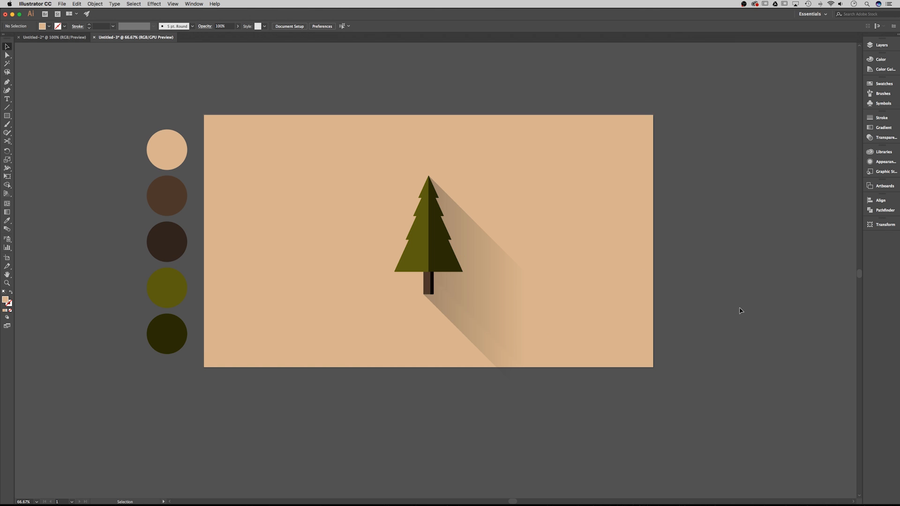
- Copy the tan background rectangle and paste the duplicate in the same position, in front of the tree and shadow
left_click_drag(699, 319, 691, 289)
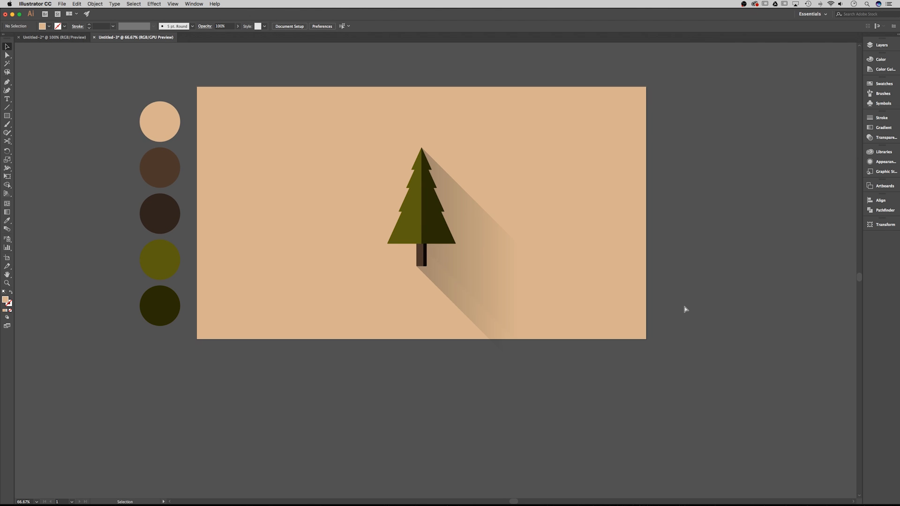
key("super+equal")
key("super+equal")
left_click_drag(681, 345, 658, 292)
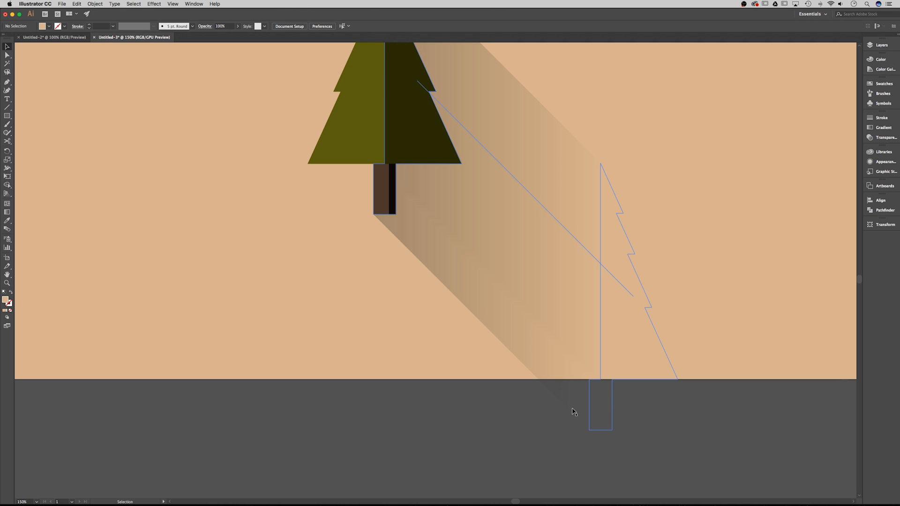
key("super+1")
key("super+minus")
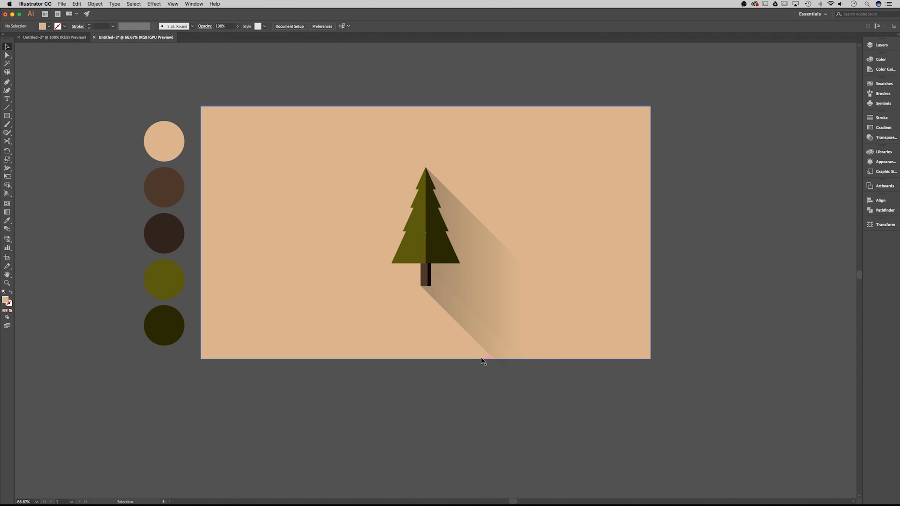
left_click(607, 154)
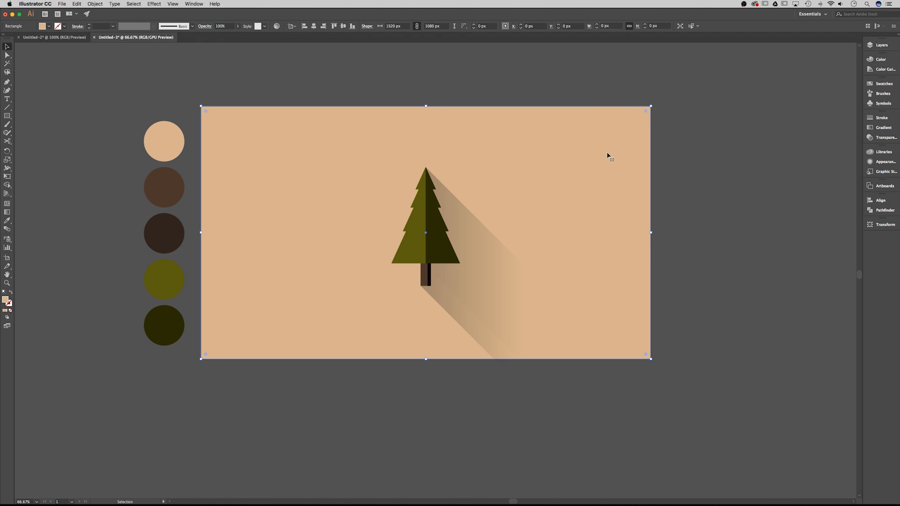
left_click(90, 6)
mouse_move(76, 4)
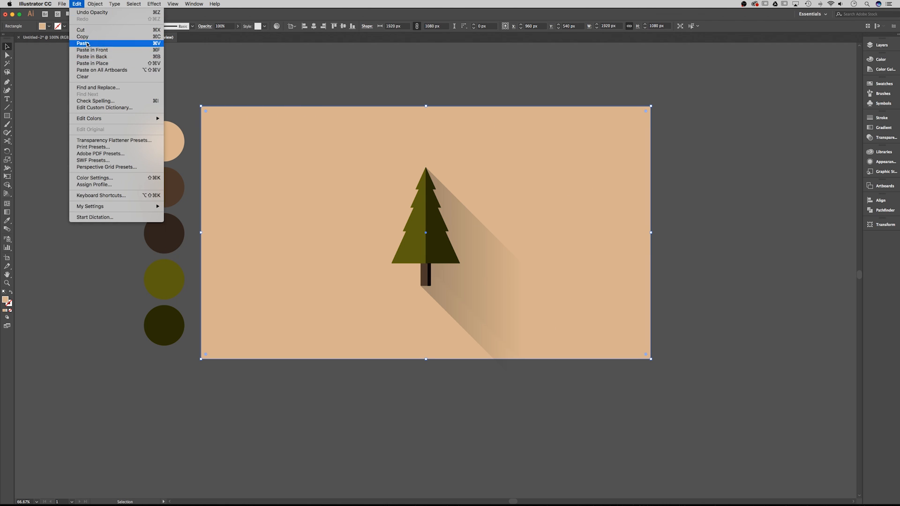
left_click(87, 37)
left_click(77, 4)
left_click(104, 57)
left_click(700, 149)
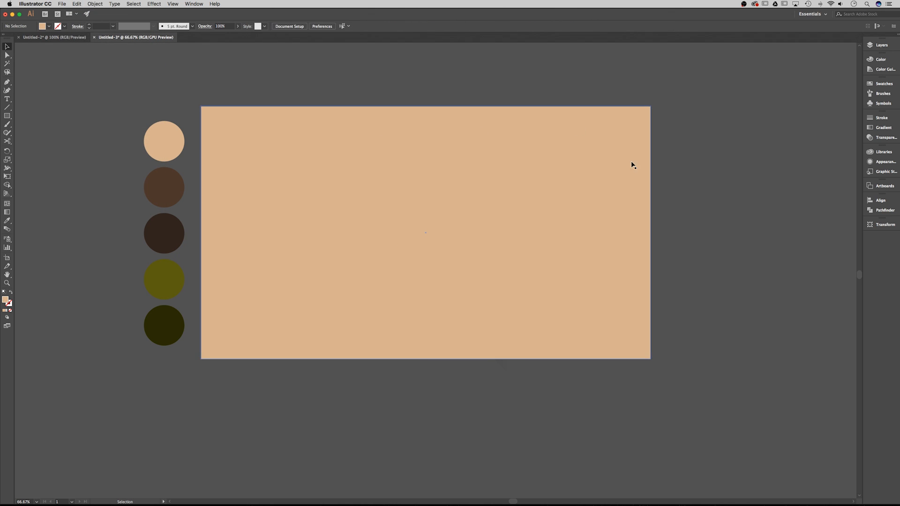
- Give the duplicated front rectangle no fill and a red 10 pt stroke
left_click(540, 216)
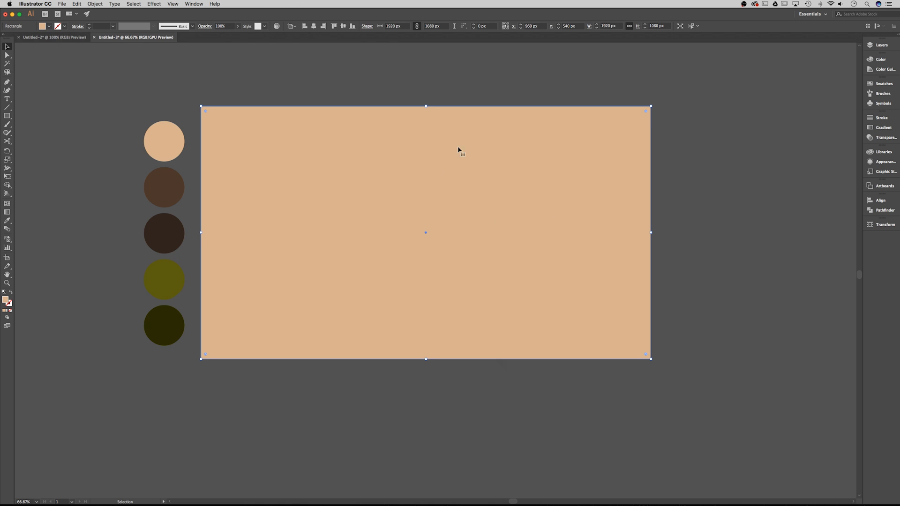
left_click(49, 26)
left_click(8, 39)
left_click(64, 27)
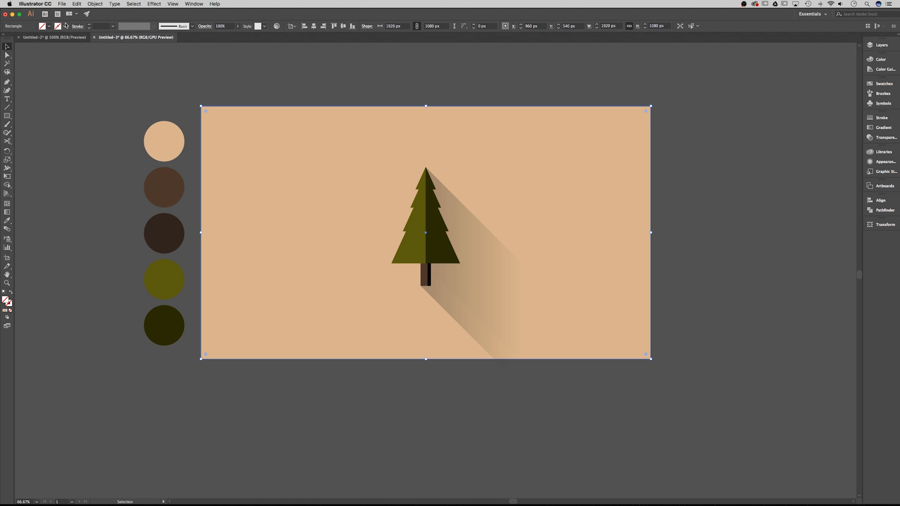
left_click(64, 26)
left_click(25, 38)
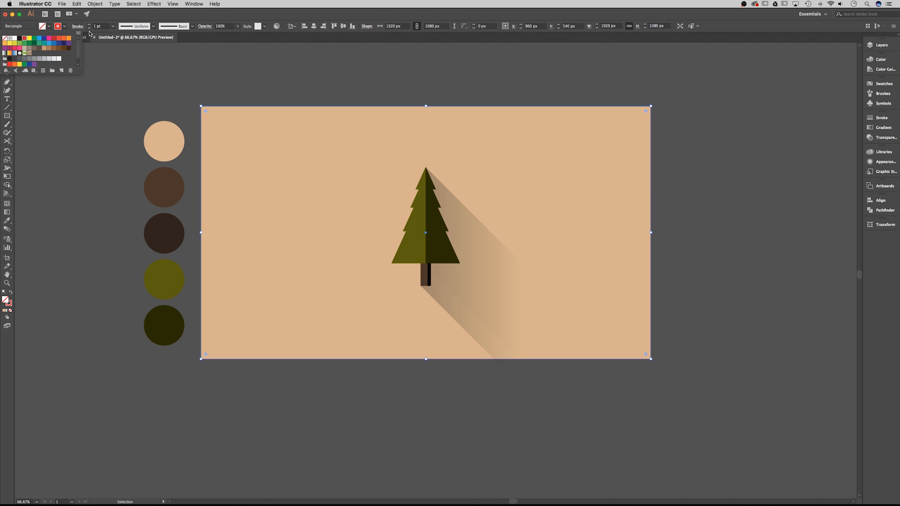
key("Escape")
left_click_drag(103, 26, 79, 26)
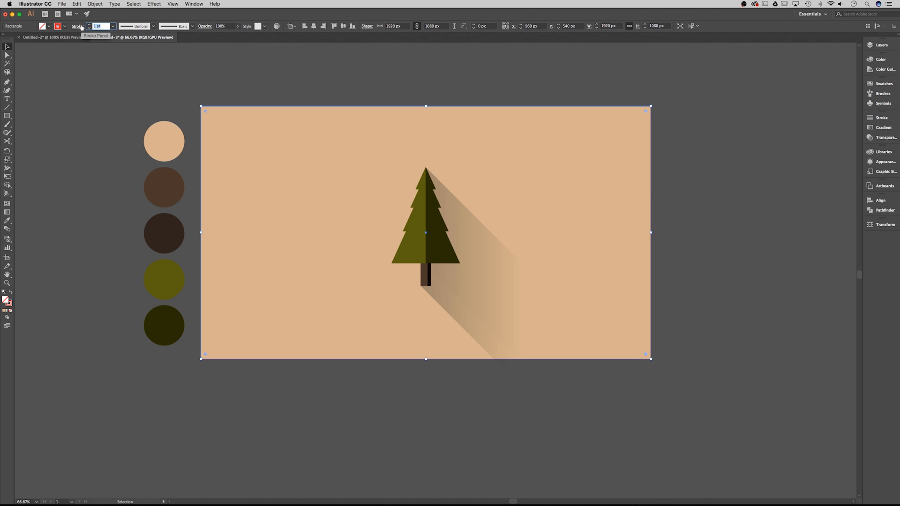
type("10")
key("Return")
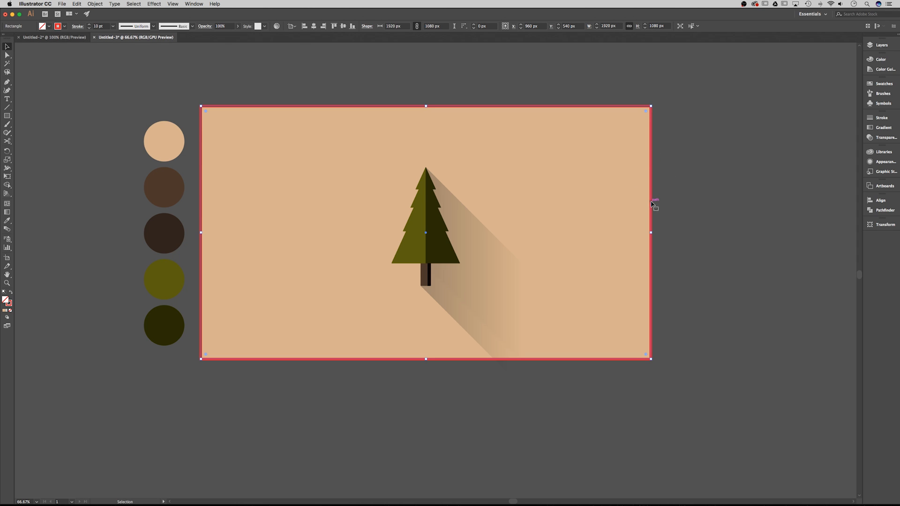
- Make a clipping mask from the red-outlined rectangle and the long shadow to crop the shadow at the artboard edge, and deselect it
left_click(511, 294, "shift")
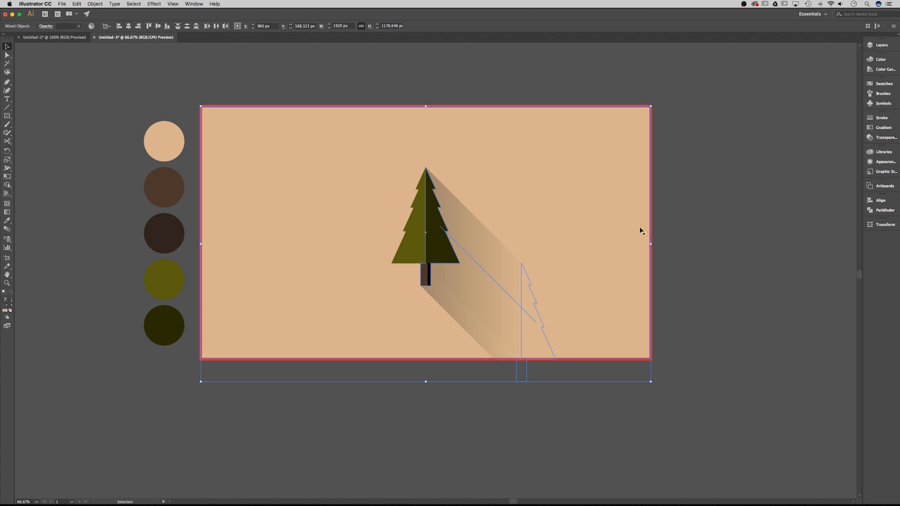
right_click(522, 290)
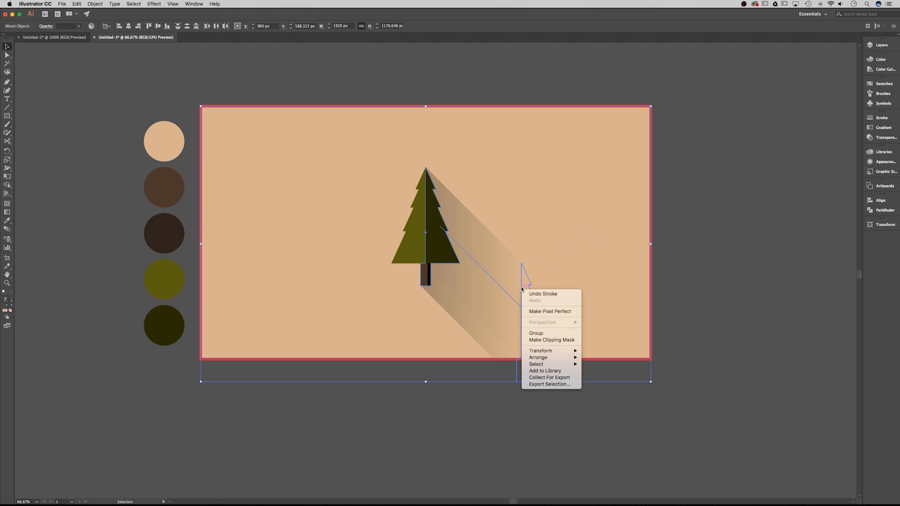
left_click(531, 340)
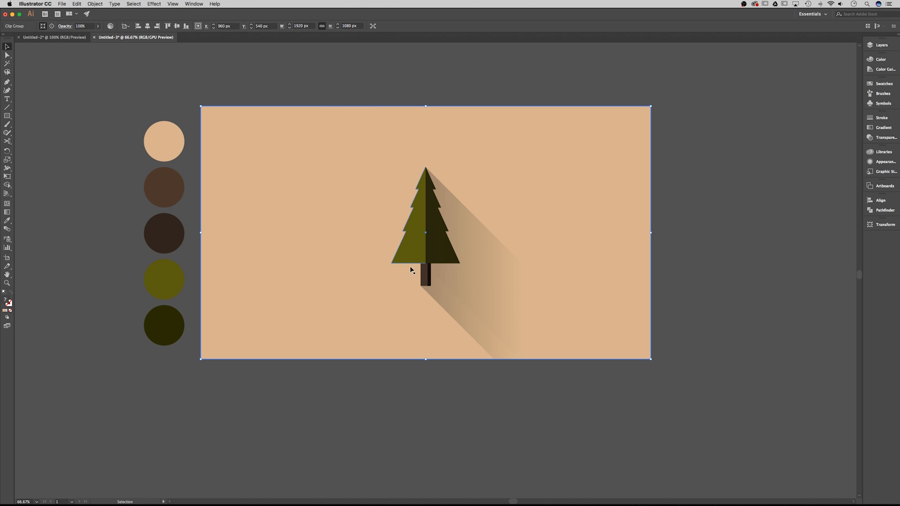
left_click(557, 395)
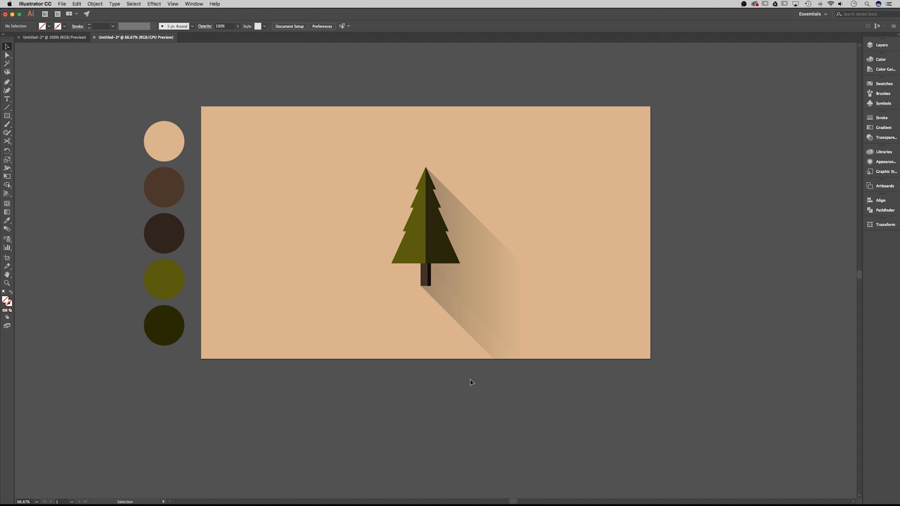
left_click(507, 358)
left_click_drag(526, 392, 505, 376)
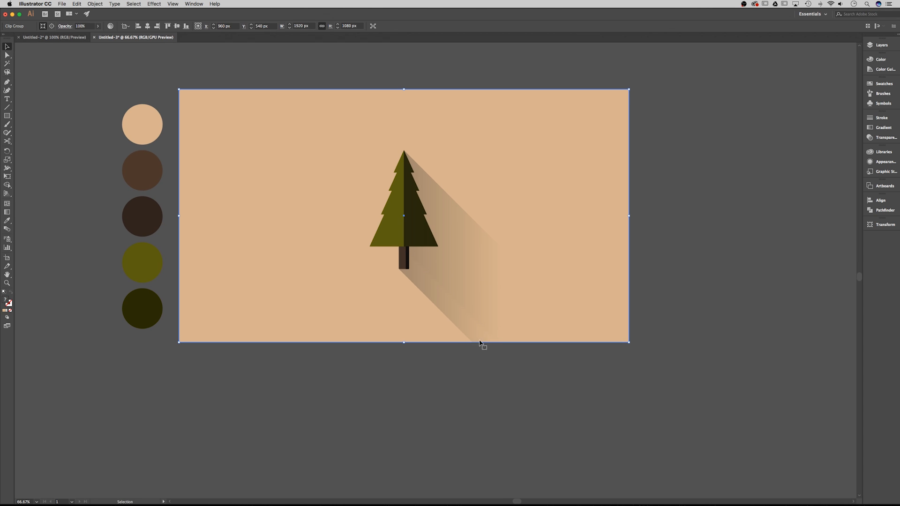
key("super+1")
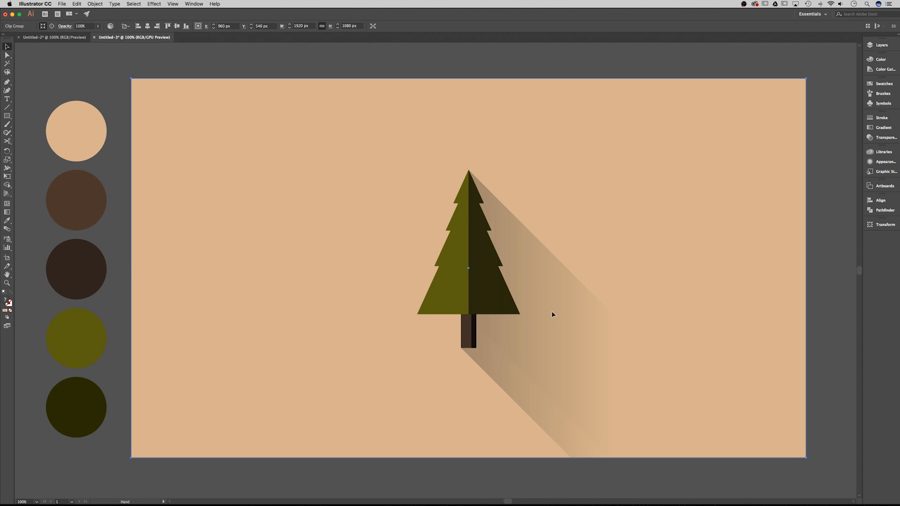
left_click(838, 275)
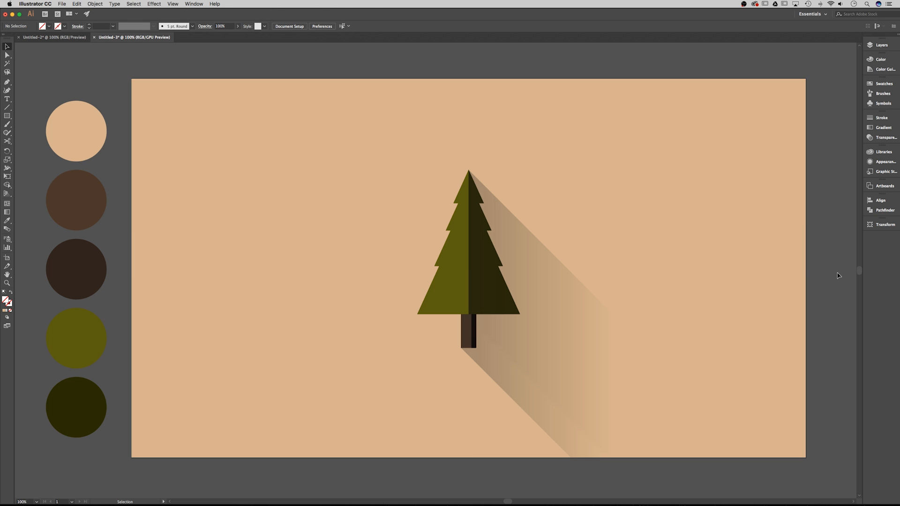